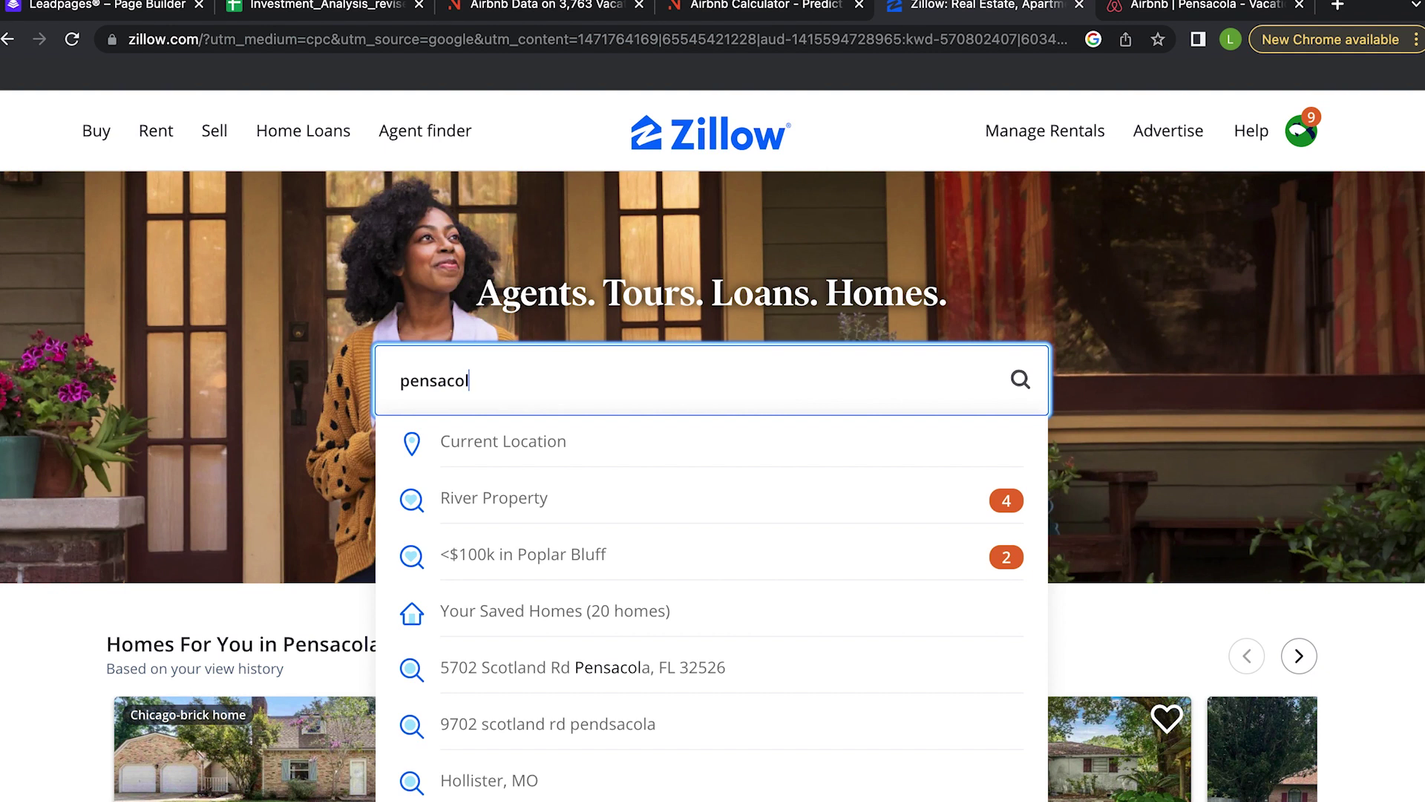
Step: Search for homes for sale in Pensacola, FL and filter them to 3+ bedrooms and 2+ bathrooms
left_click(530, 446)
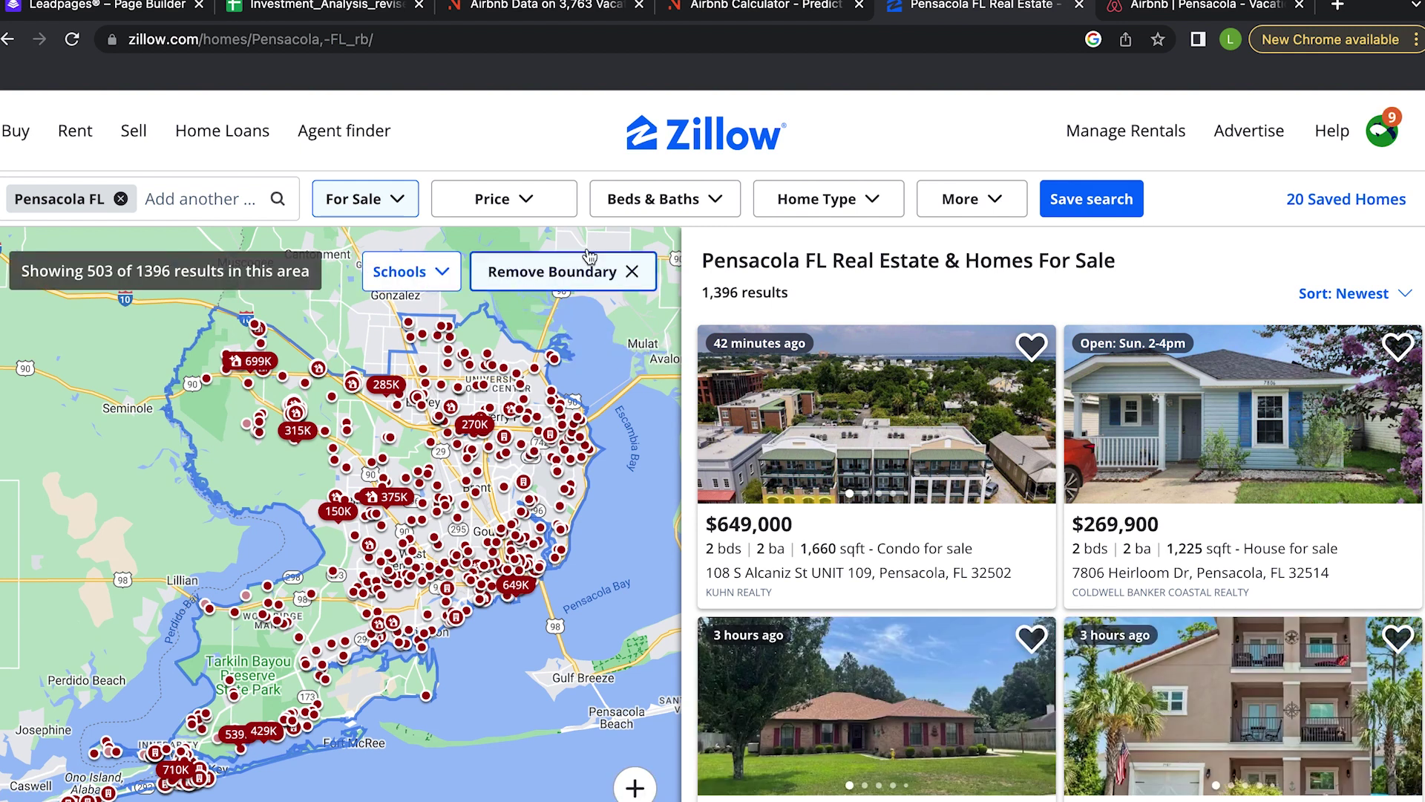
left_click(698, 207)
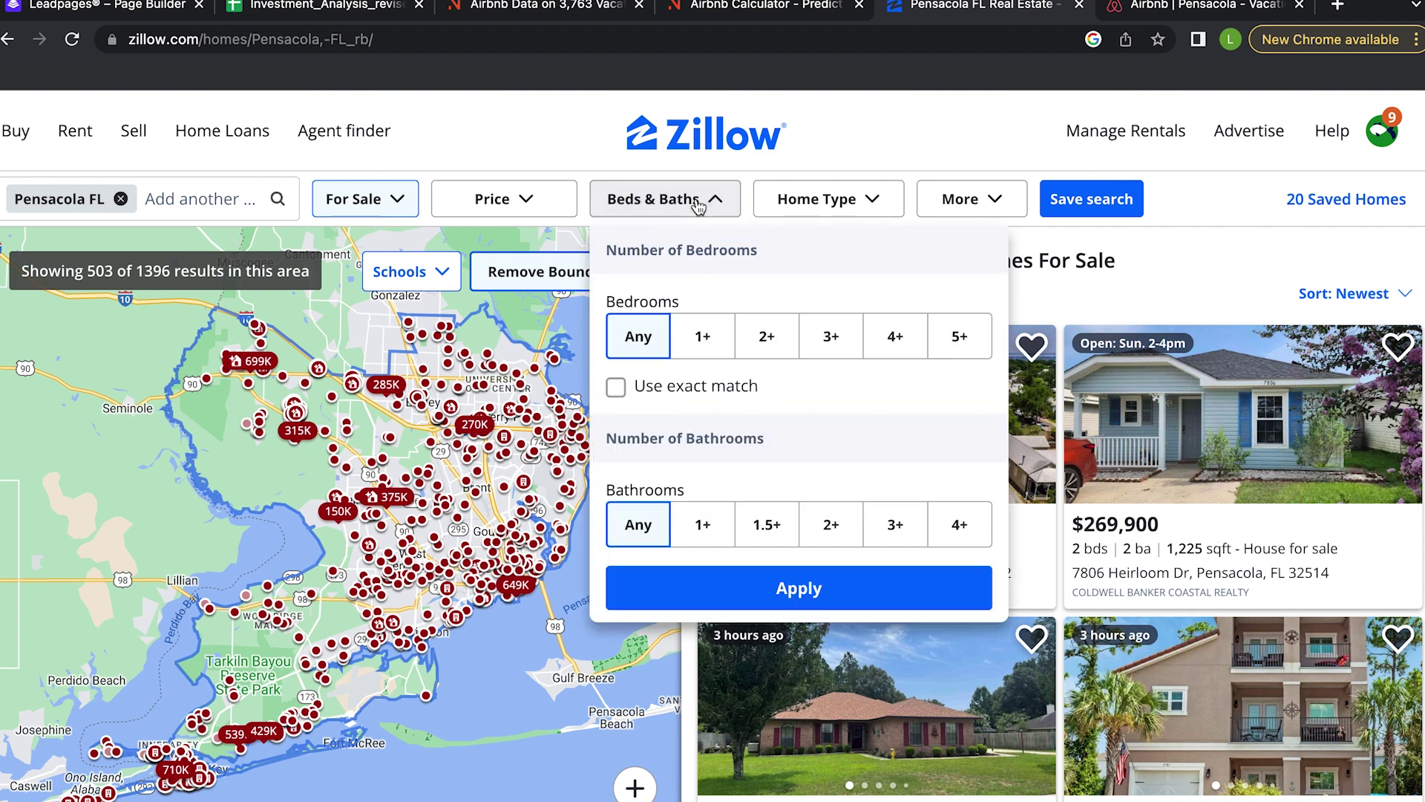
left_click(833, 347)
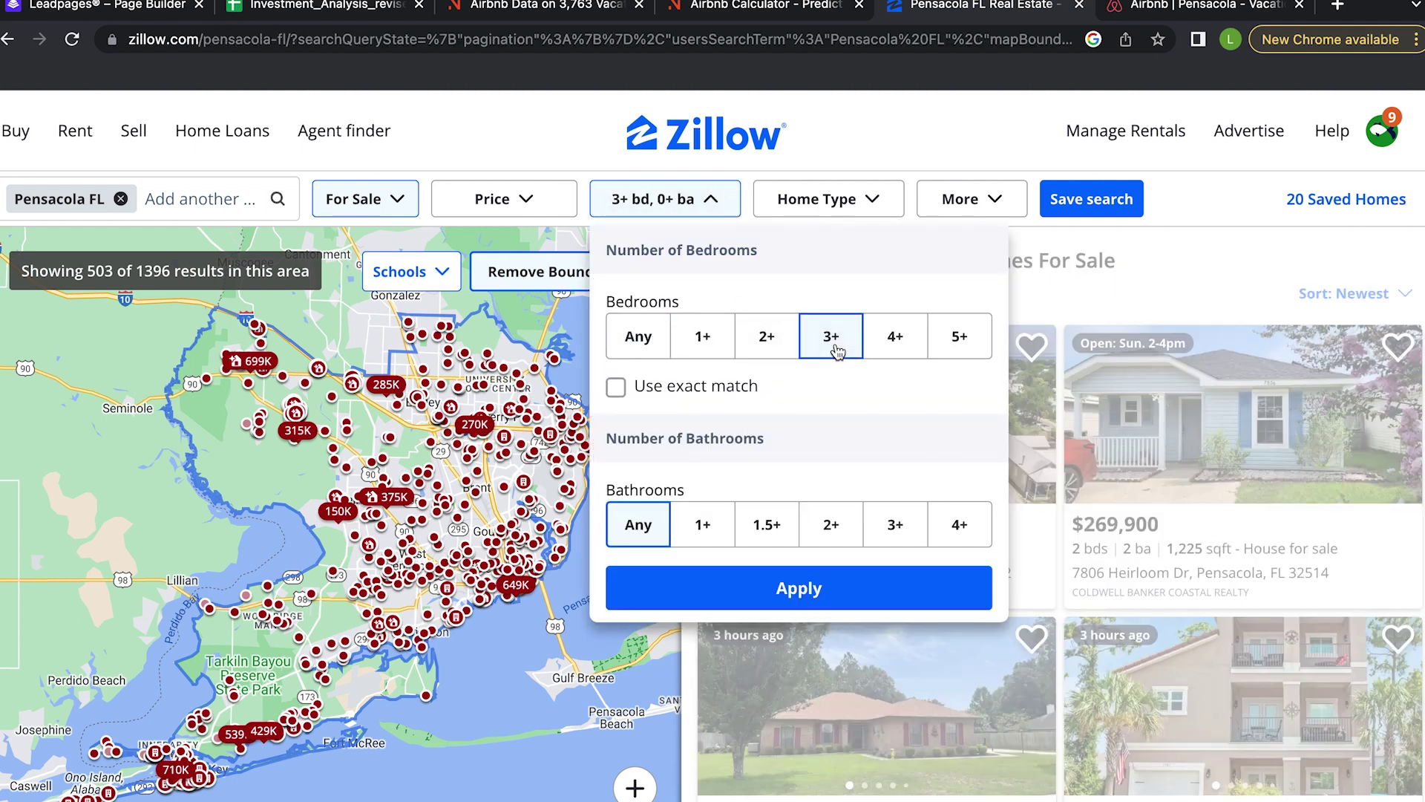
left_click(828, 524)
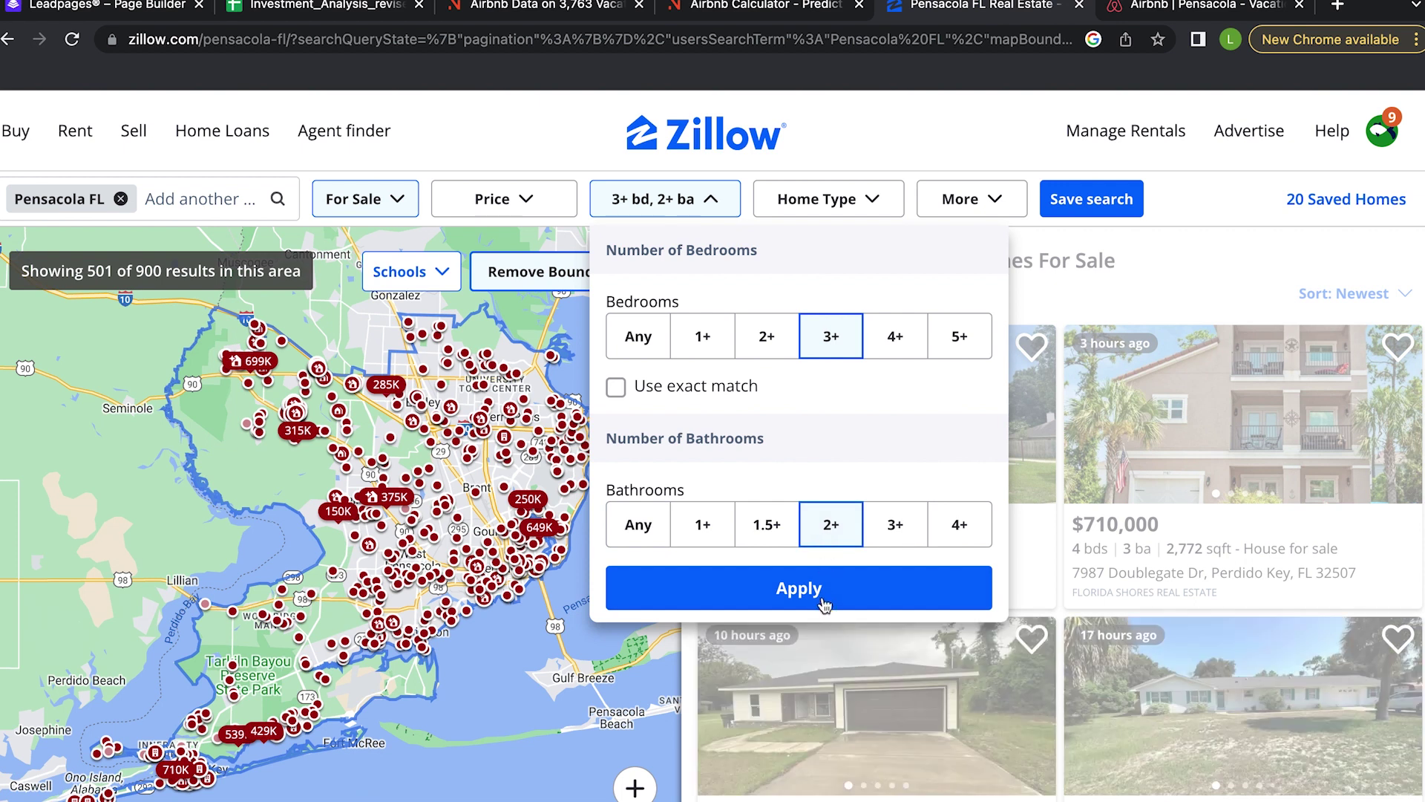
left_click(824, 604)
left_click(824, 605)
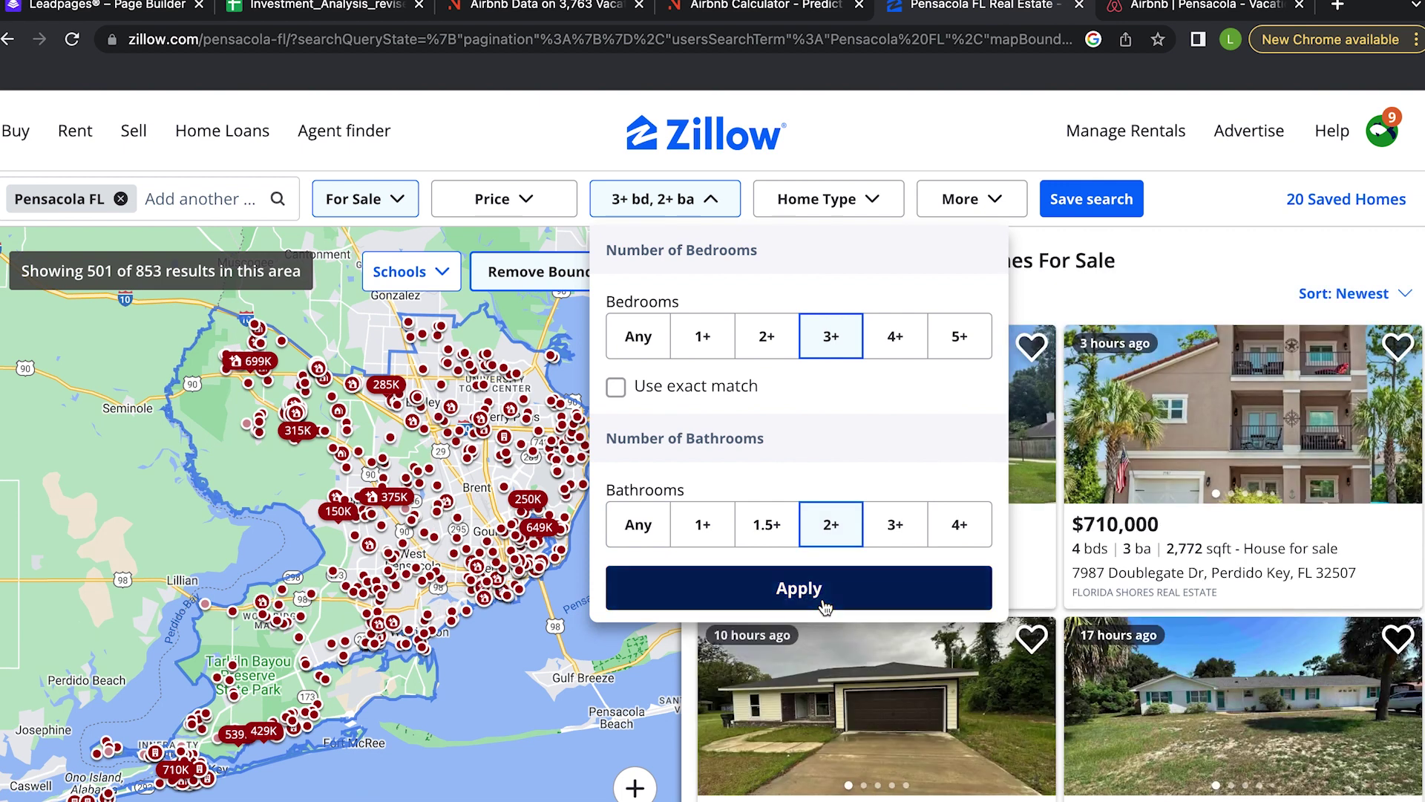
Step: Limit the home type to Houses, excluding townhomes, multi-family, condos/co-ops, lots/land, apartments and manufactured homes
left_click(855, 203)
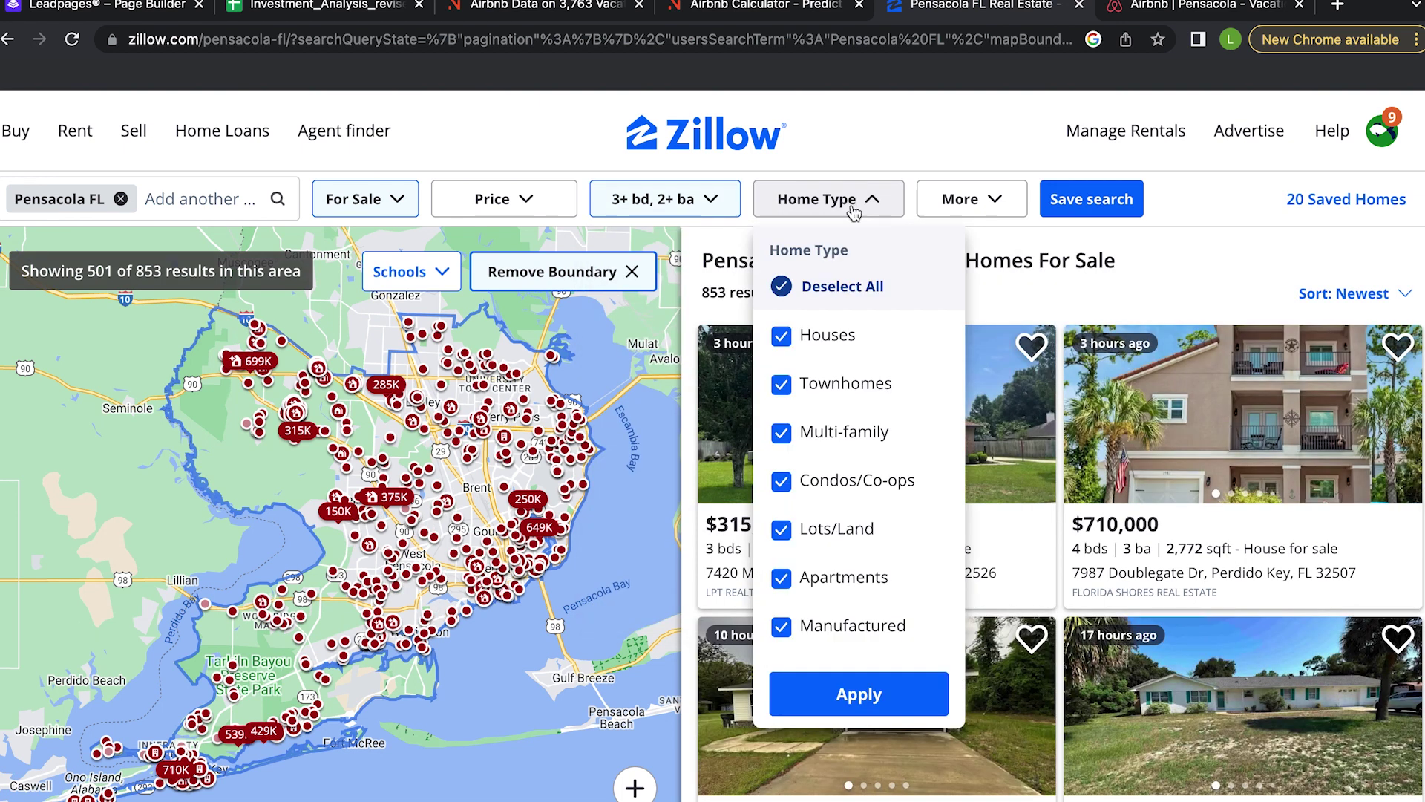
left_click(781, 383)
left_click(788, 437)
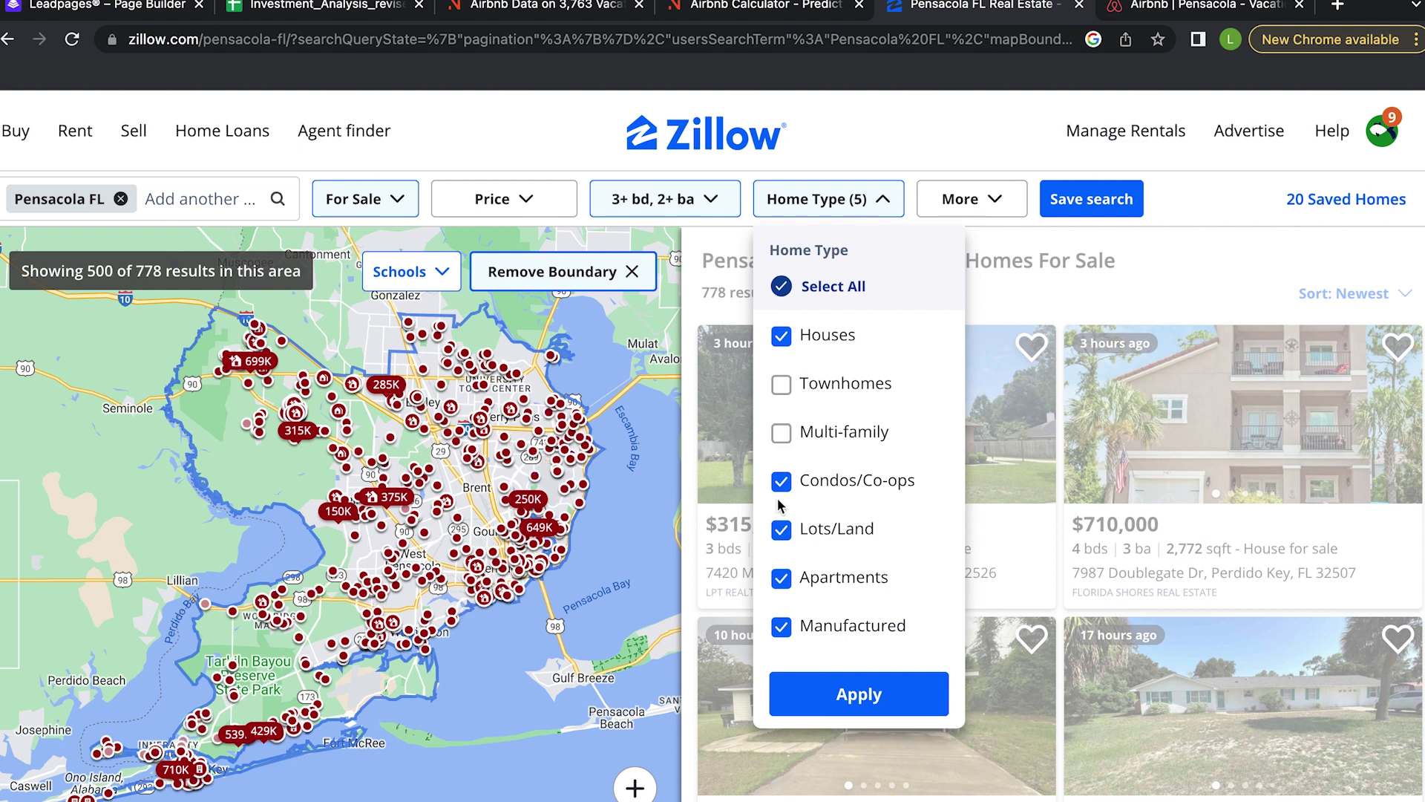
left_click(783, 482)
left_click(786, 531)
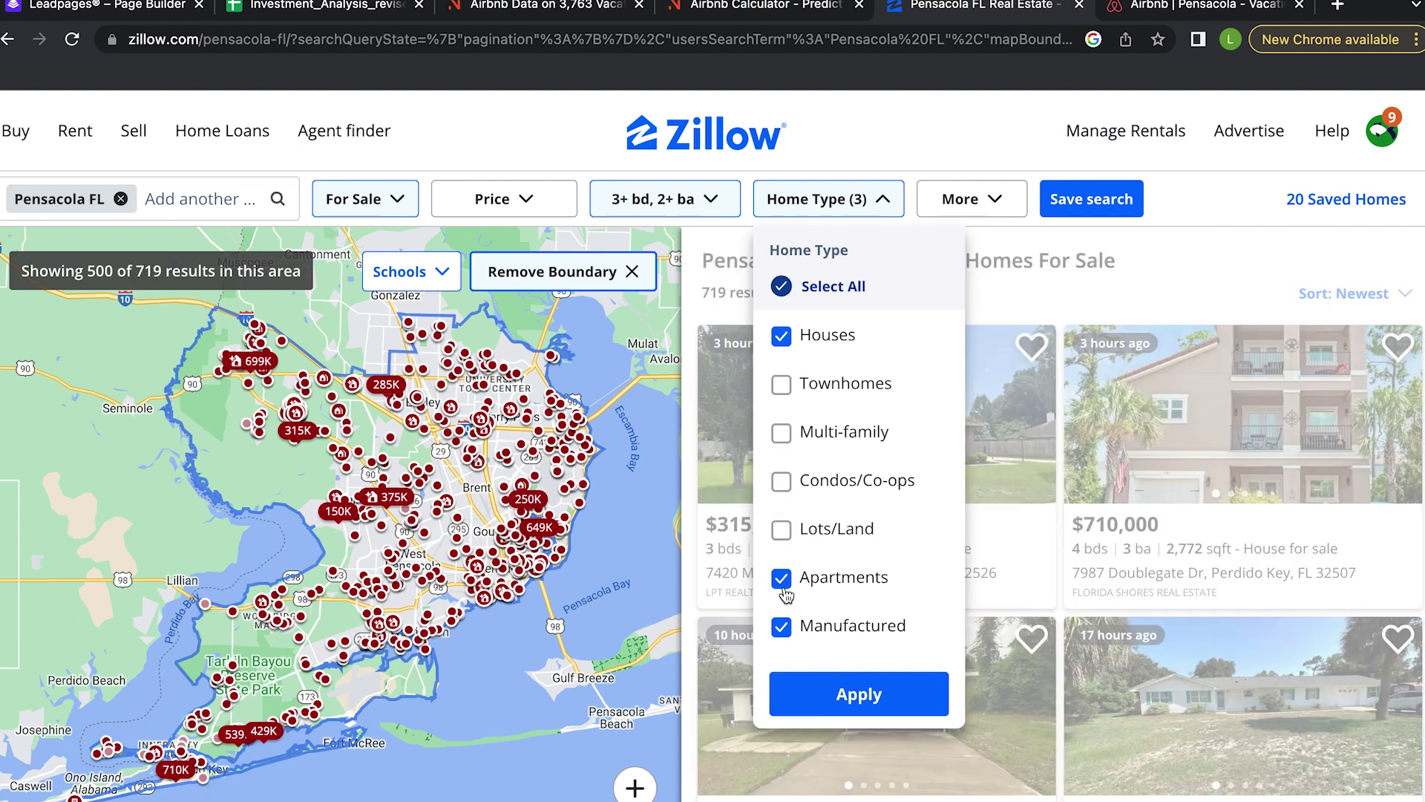
left_click(783, 579)
left_click(783, 627)
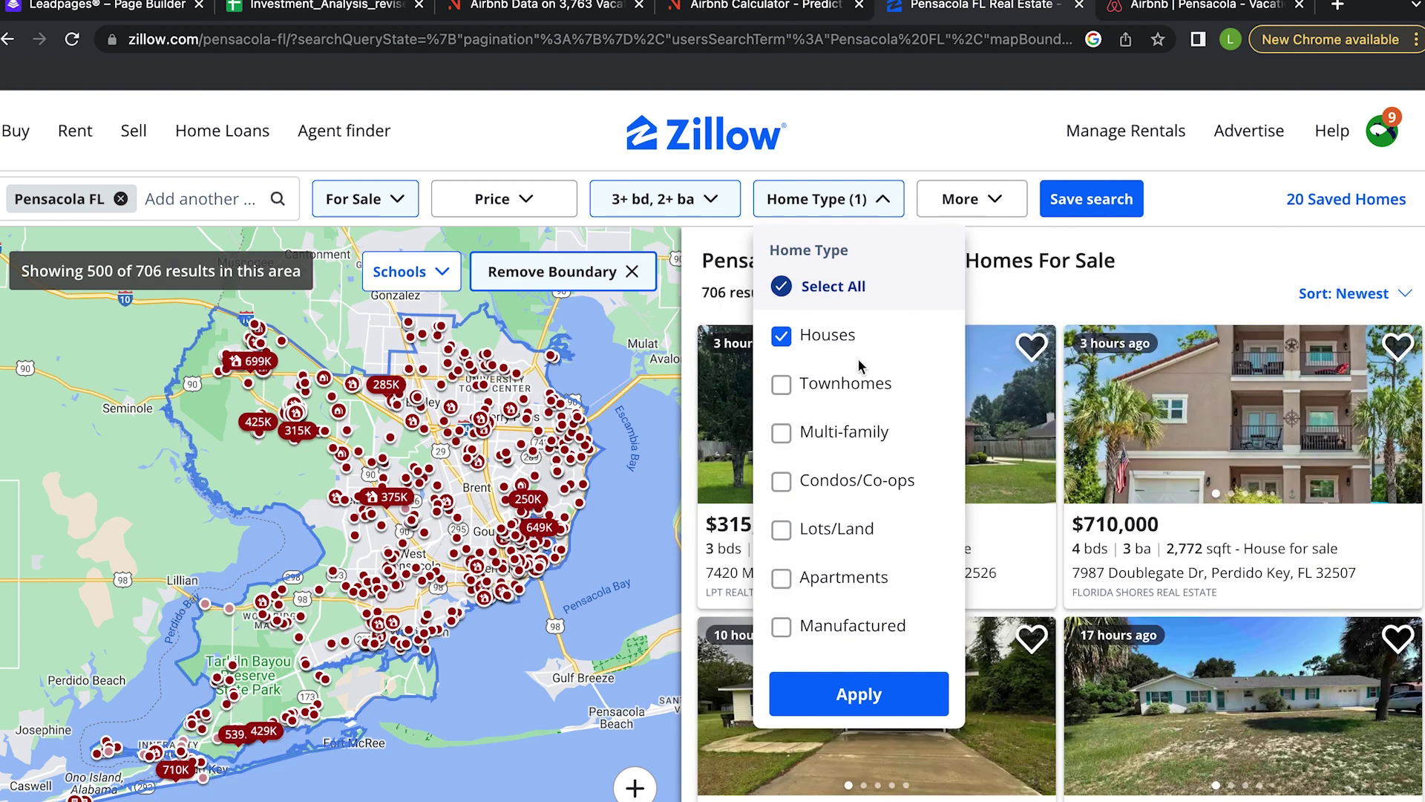
left_click(519, 214)
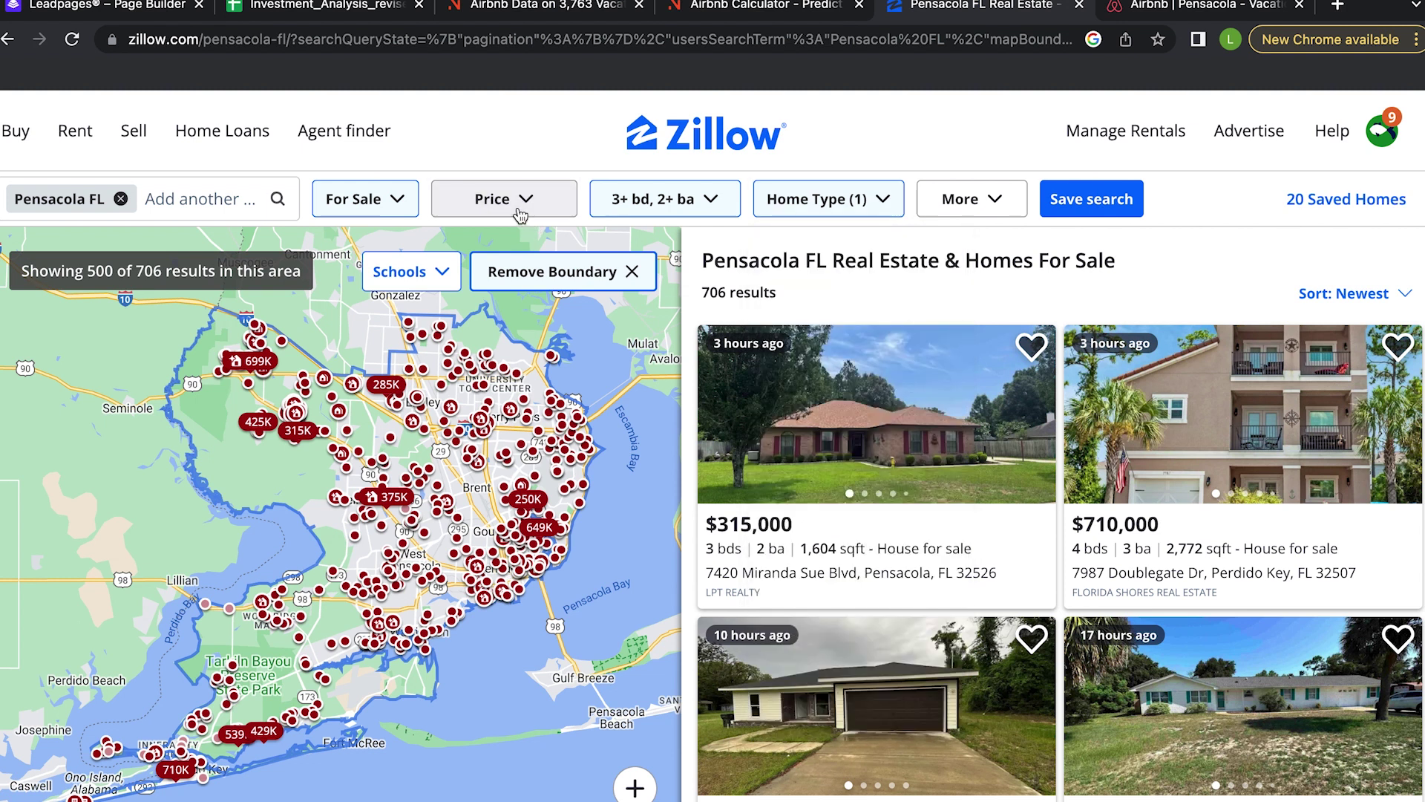
Step: Filter the list price to a minimum of $100,000 and a maximum of $290,000
left_click(524, 213)
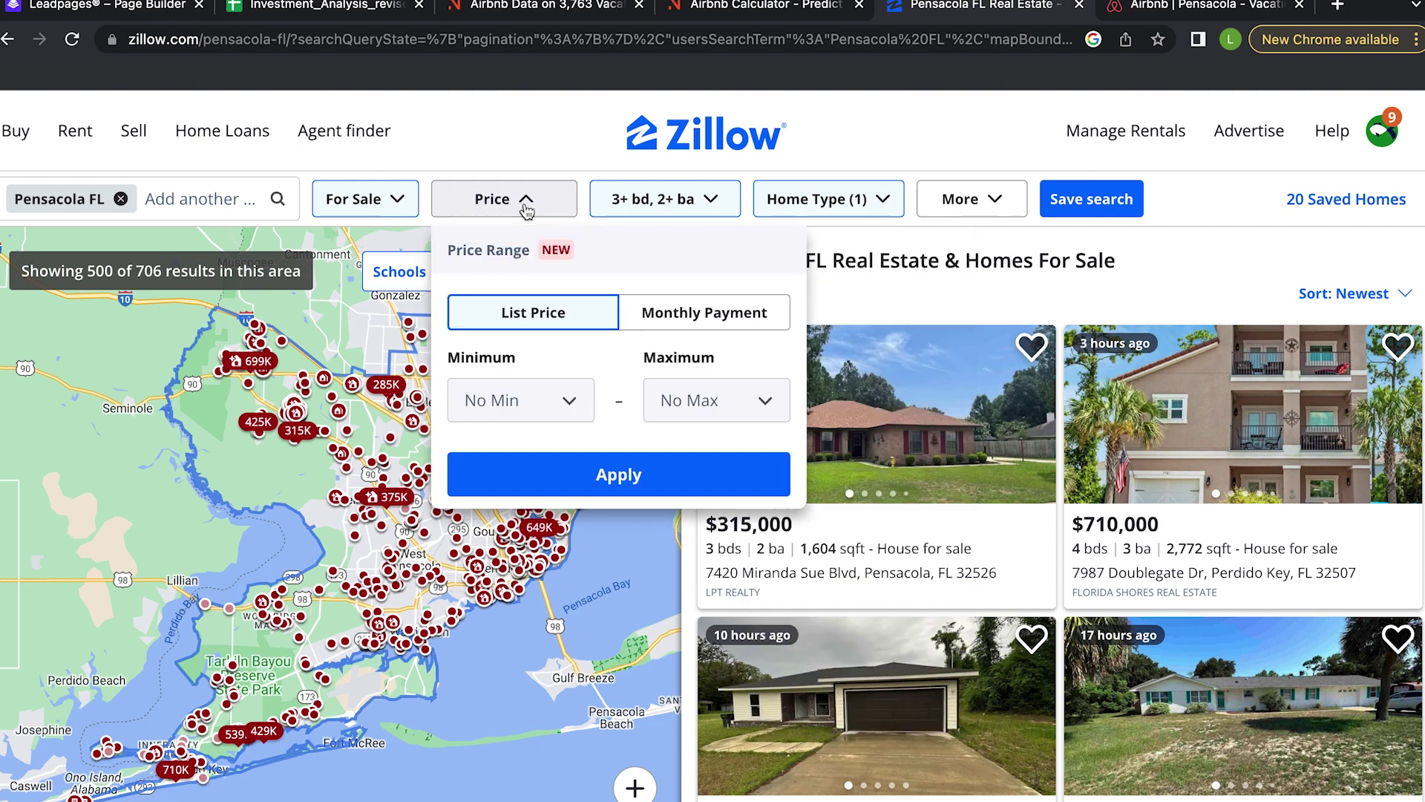
left_click(547, 402)
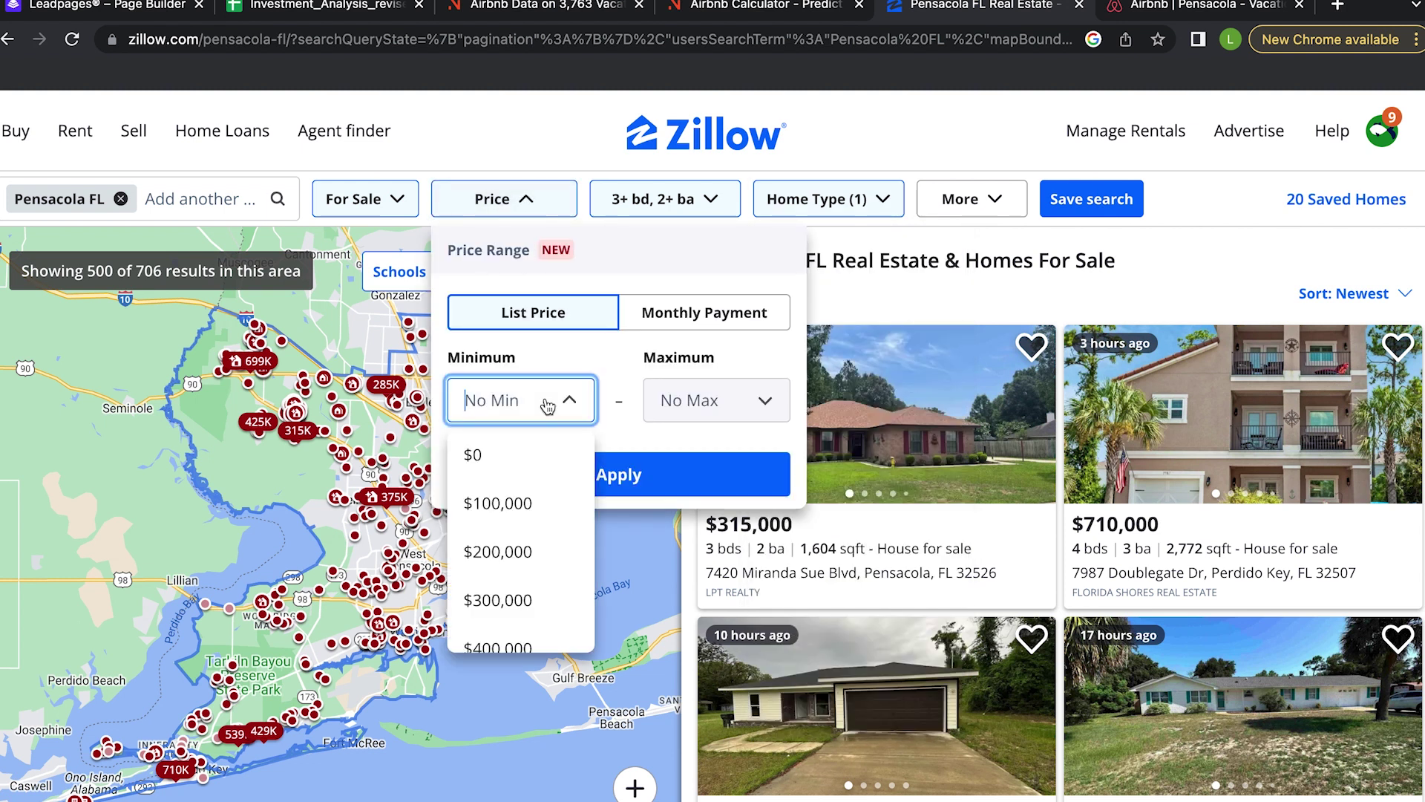
left_click(535, 506)
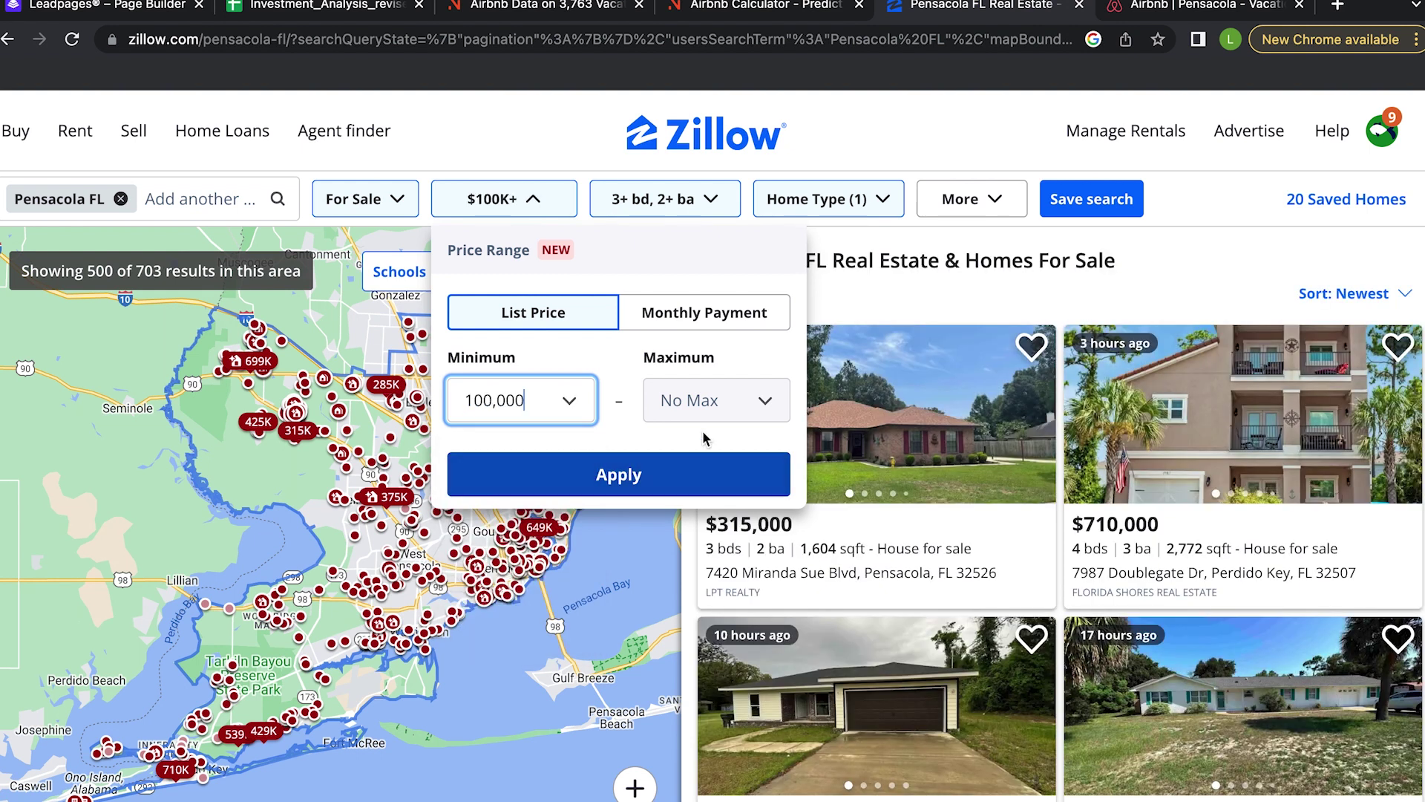
left_click(731, 422)
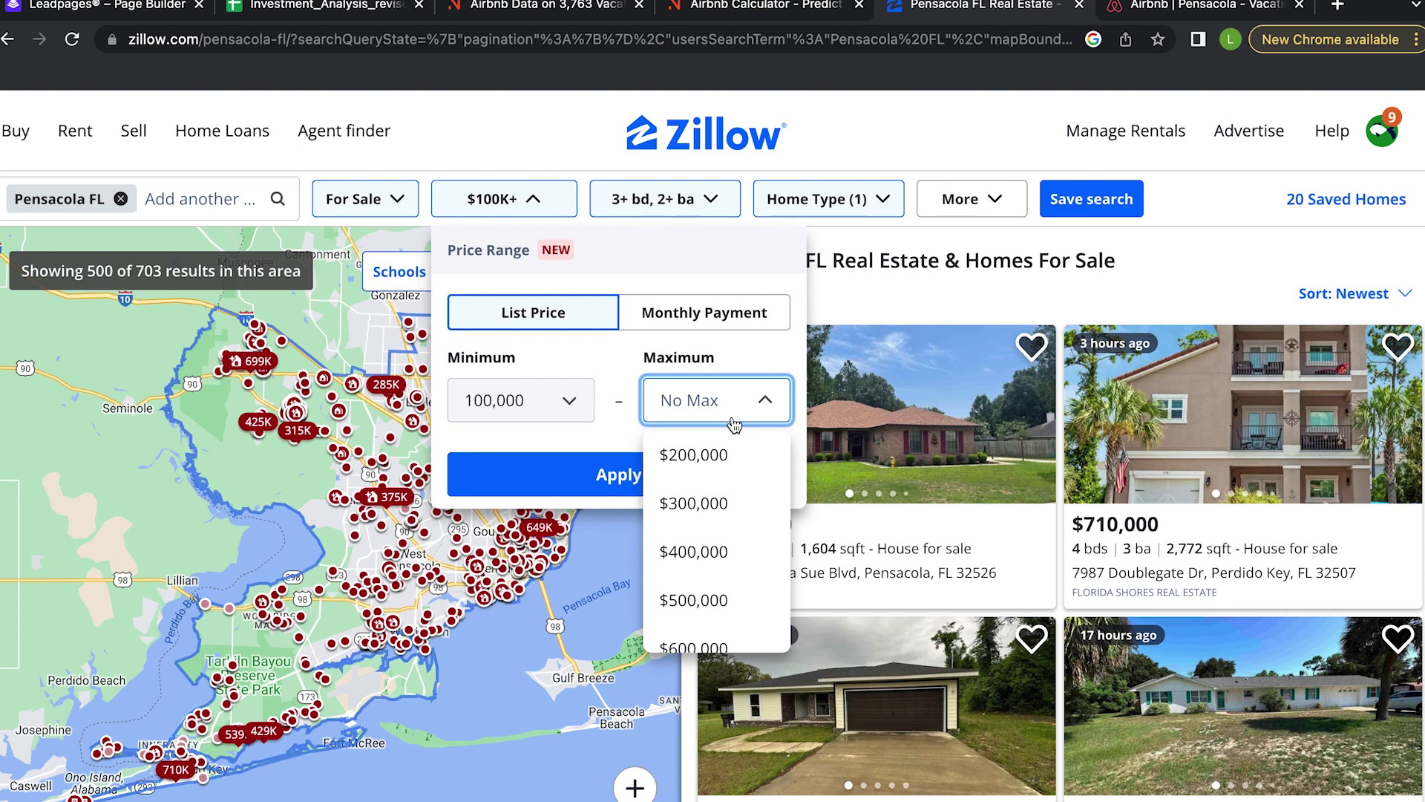
type("2500000")
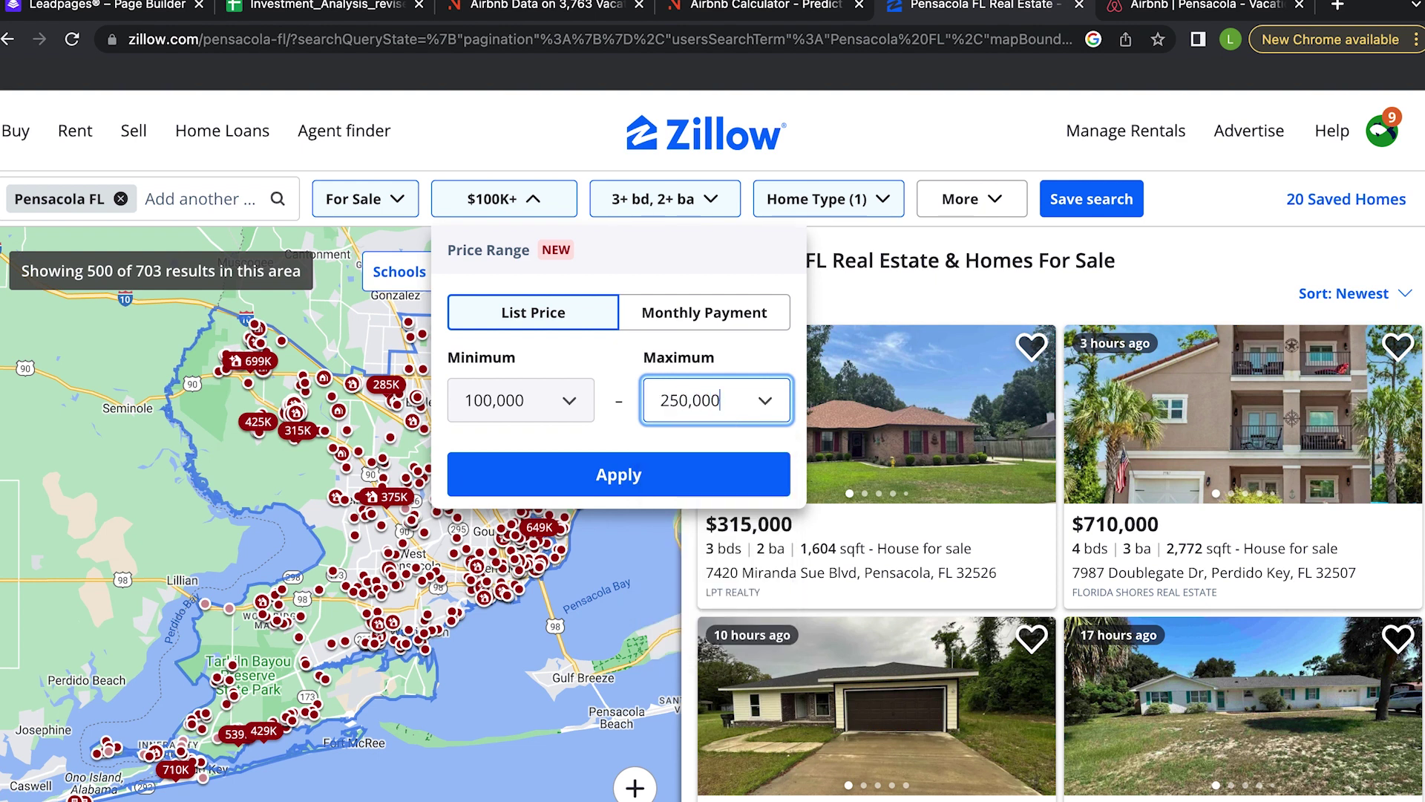
key("BackSpace")
key("BackSpace")
key("BackSpace")
key("BackSpace")
key("BackSpace")
type("90000")
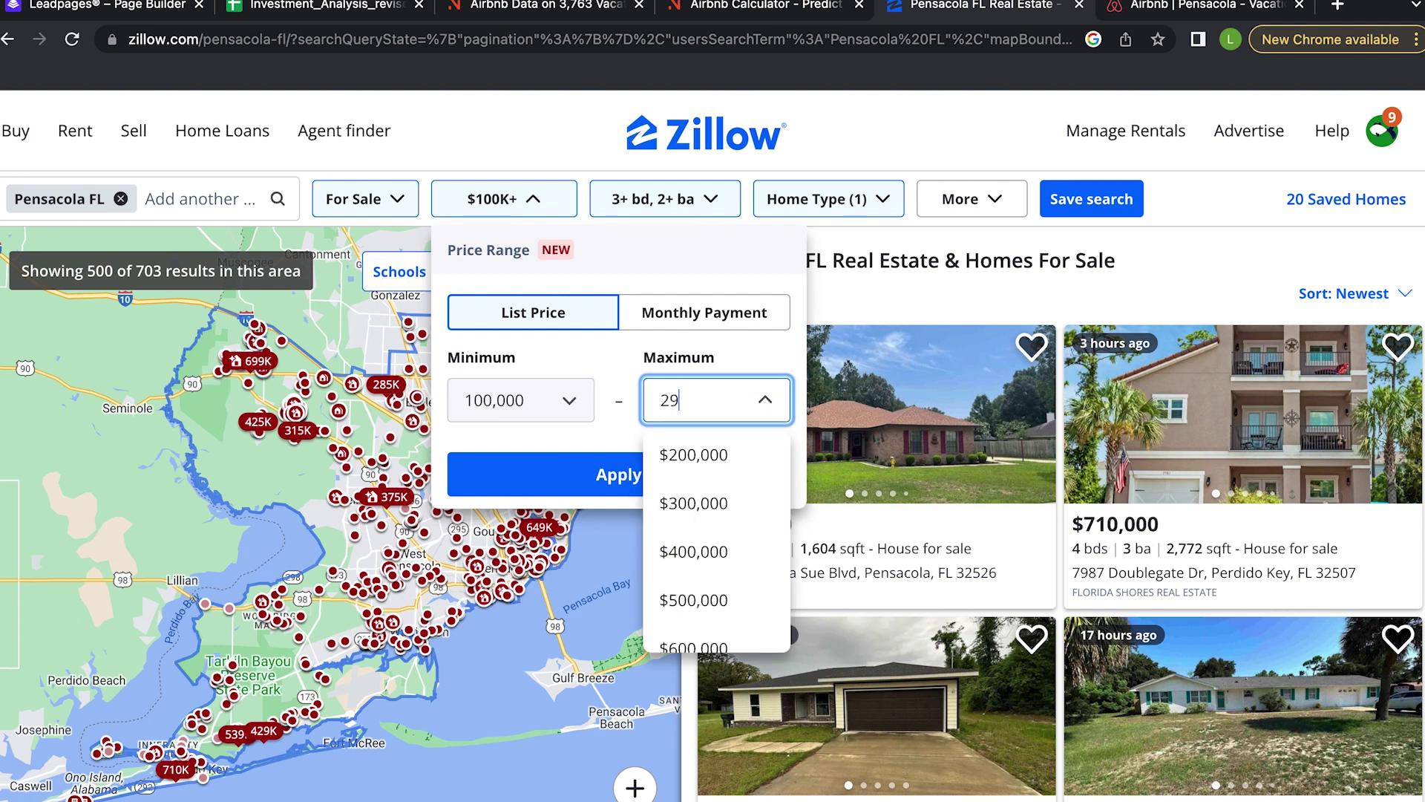
left_click(714, 471)
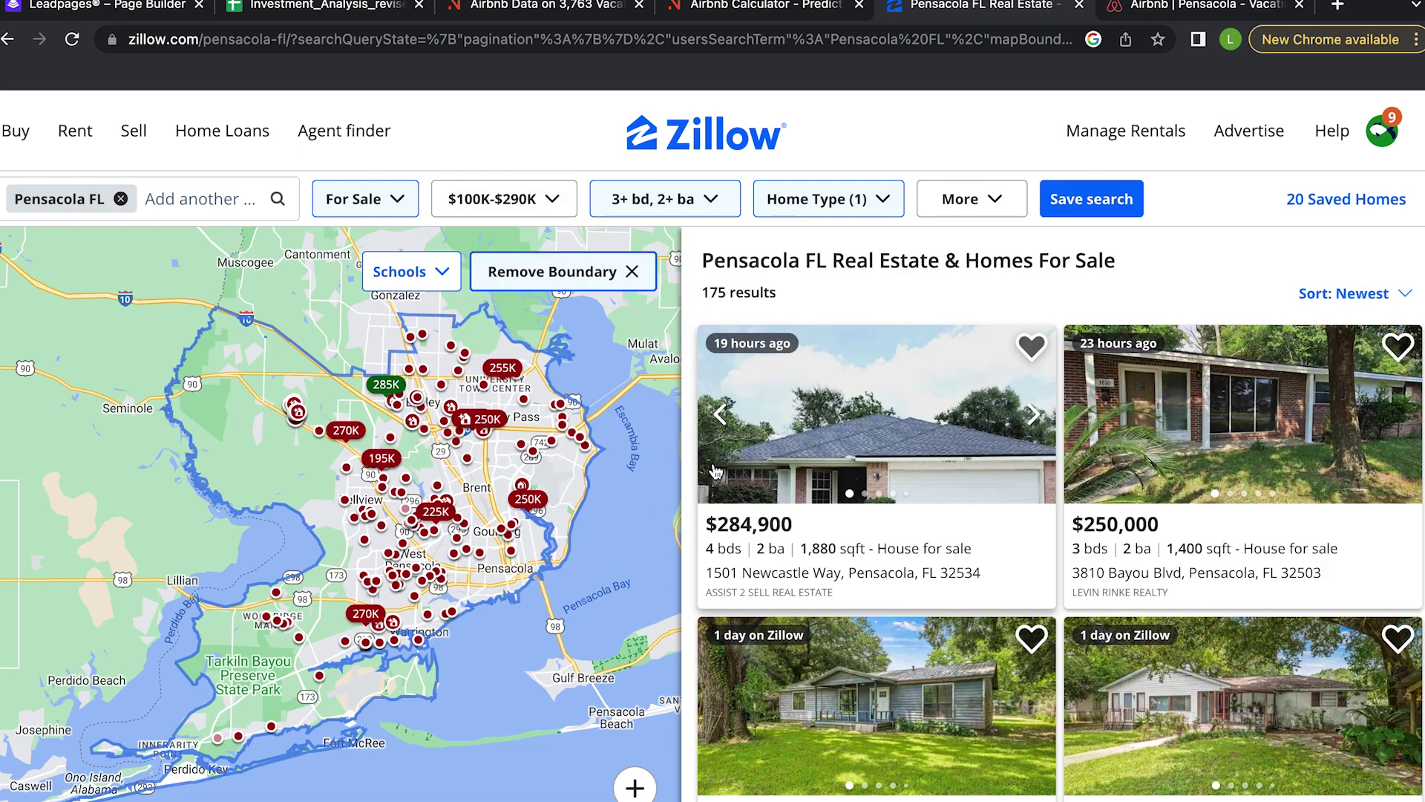
Step: Apply additional filters that hide 55+ communities and require a pool
left_click(995, 200)
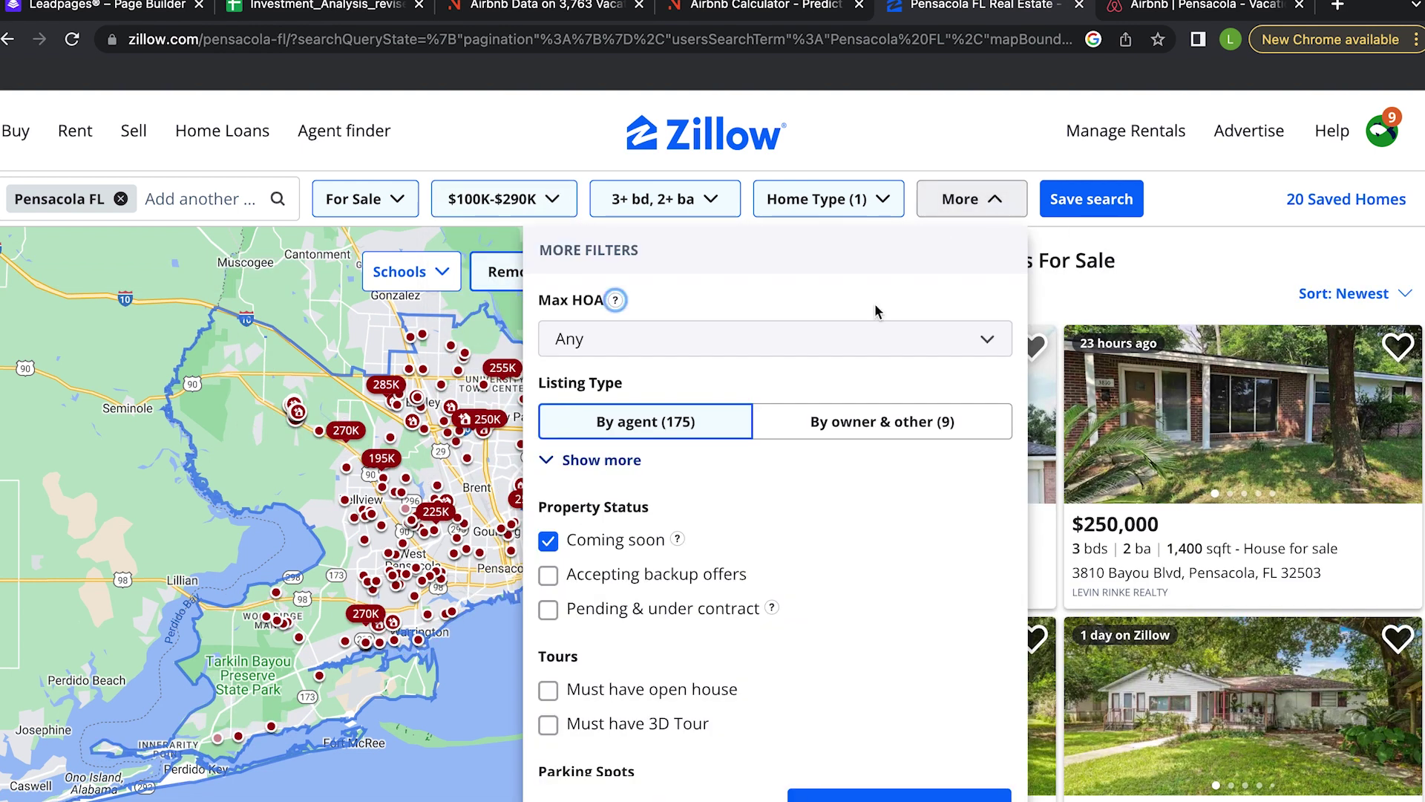
scroll(732, 566, "down", 9)
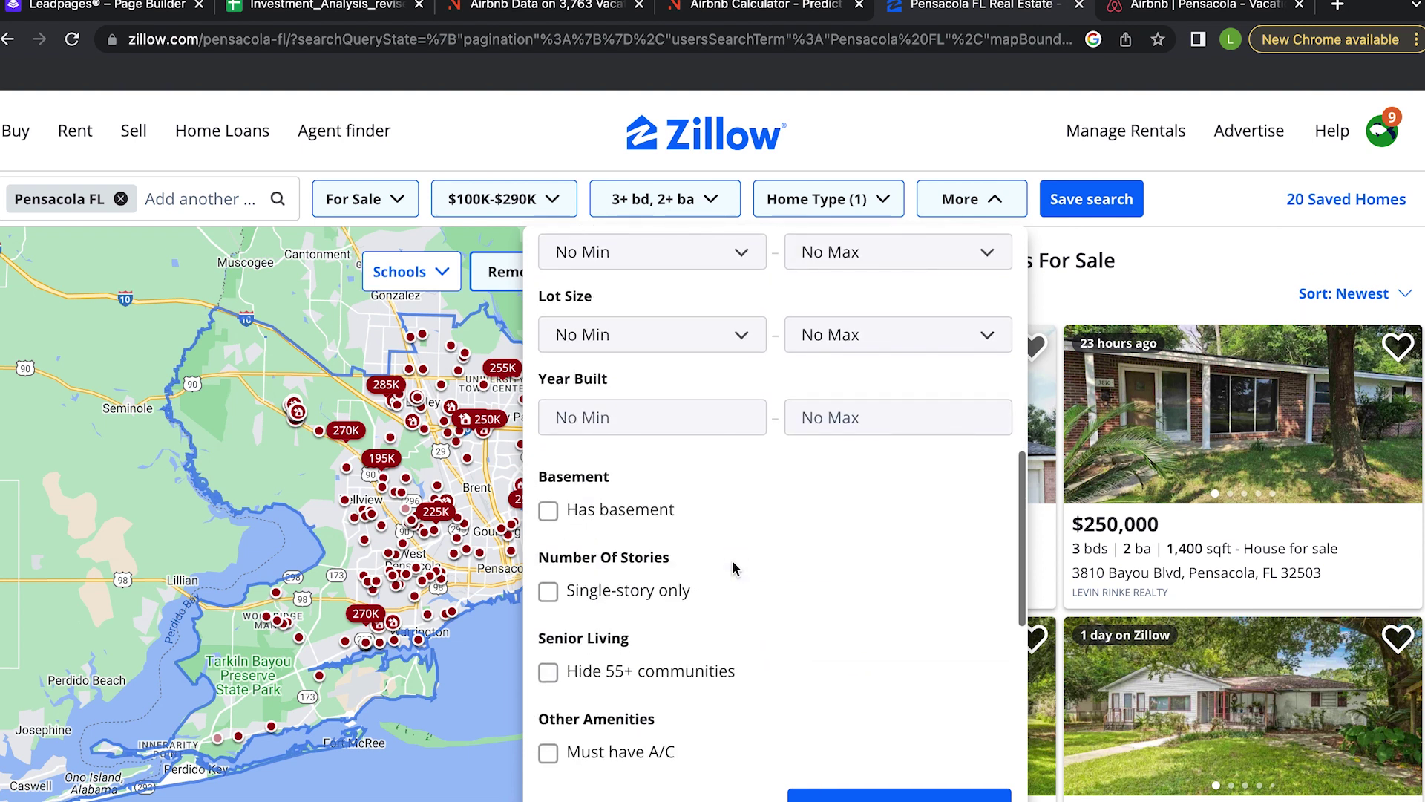
scroll(732, 559, "down", 3)
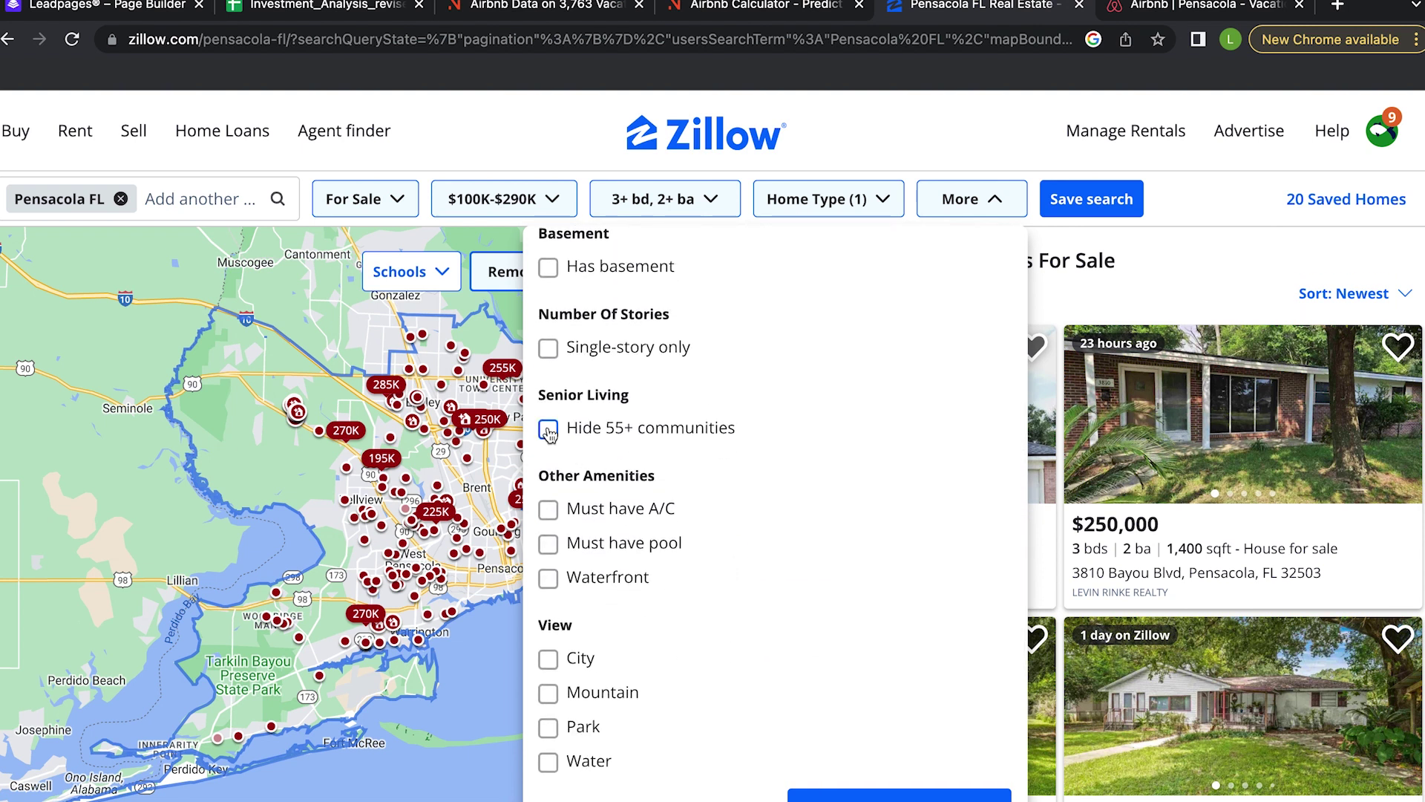
left_click(548, 430)
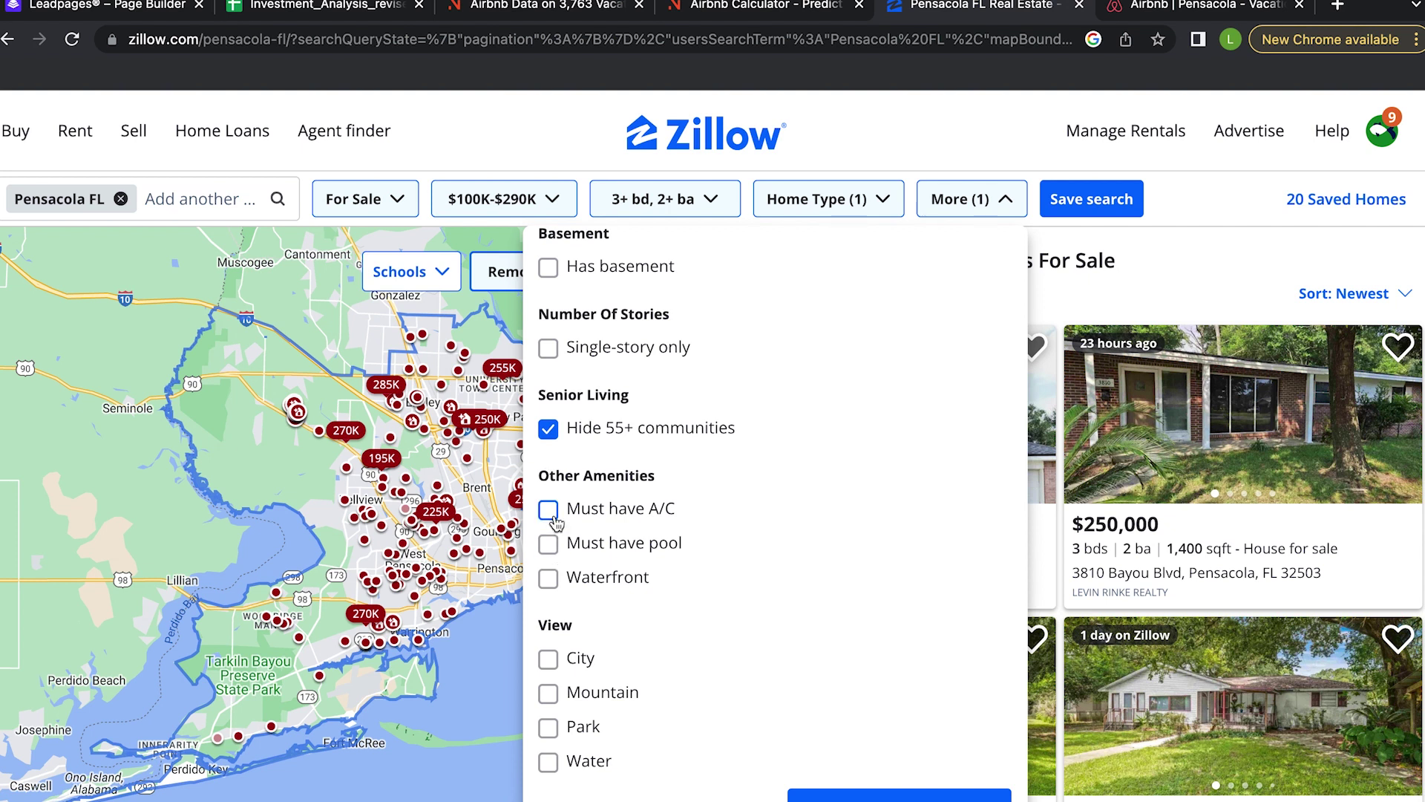
left_click(548, 546)
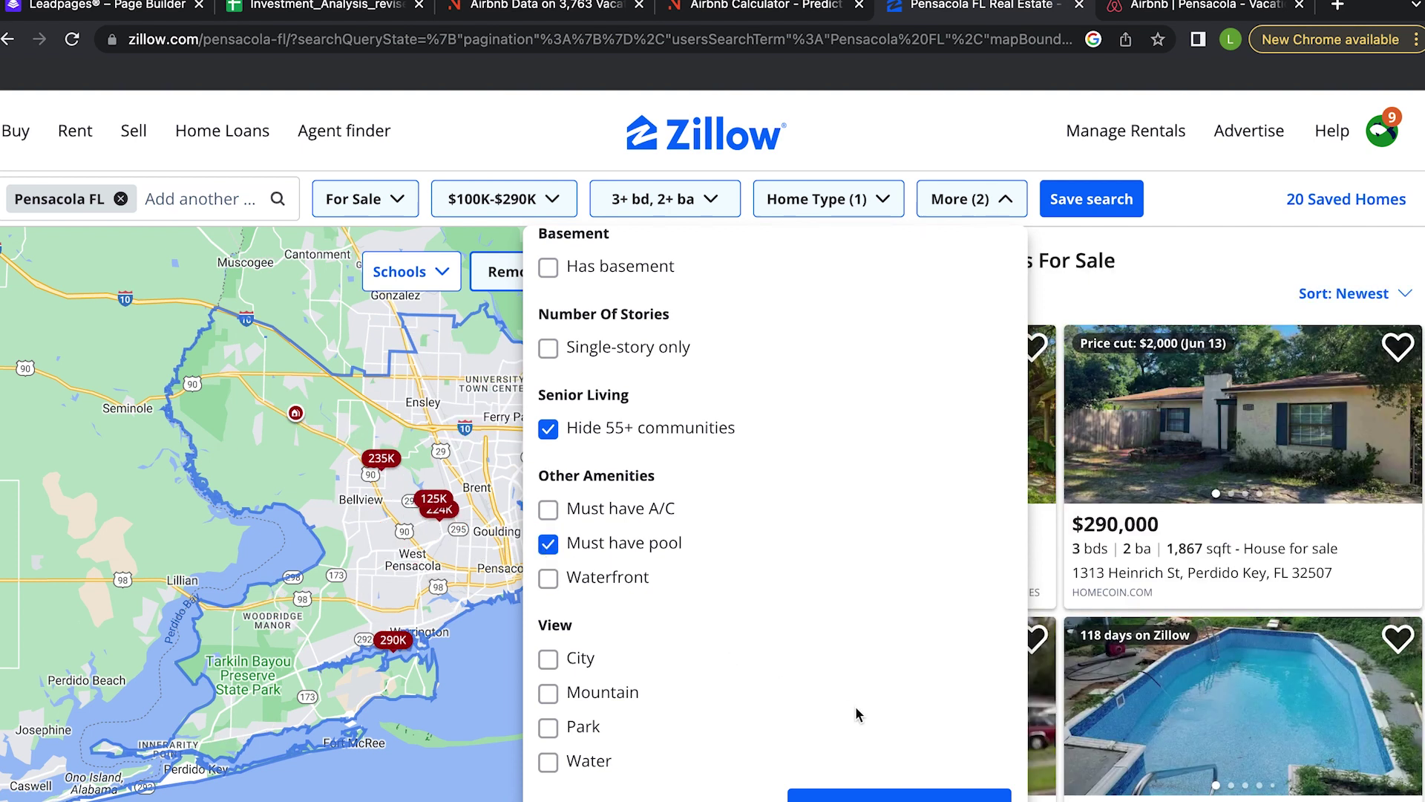
left_click(876, 793)
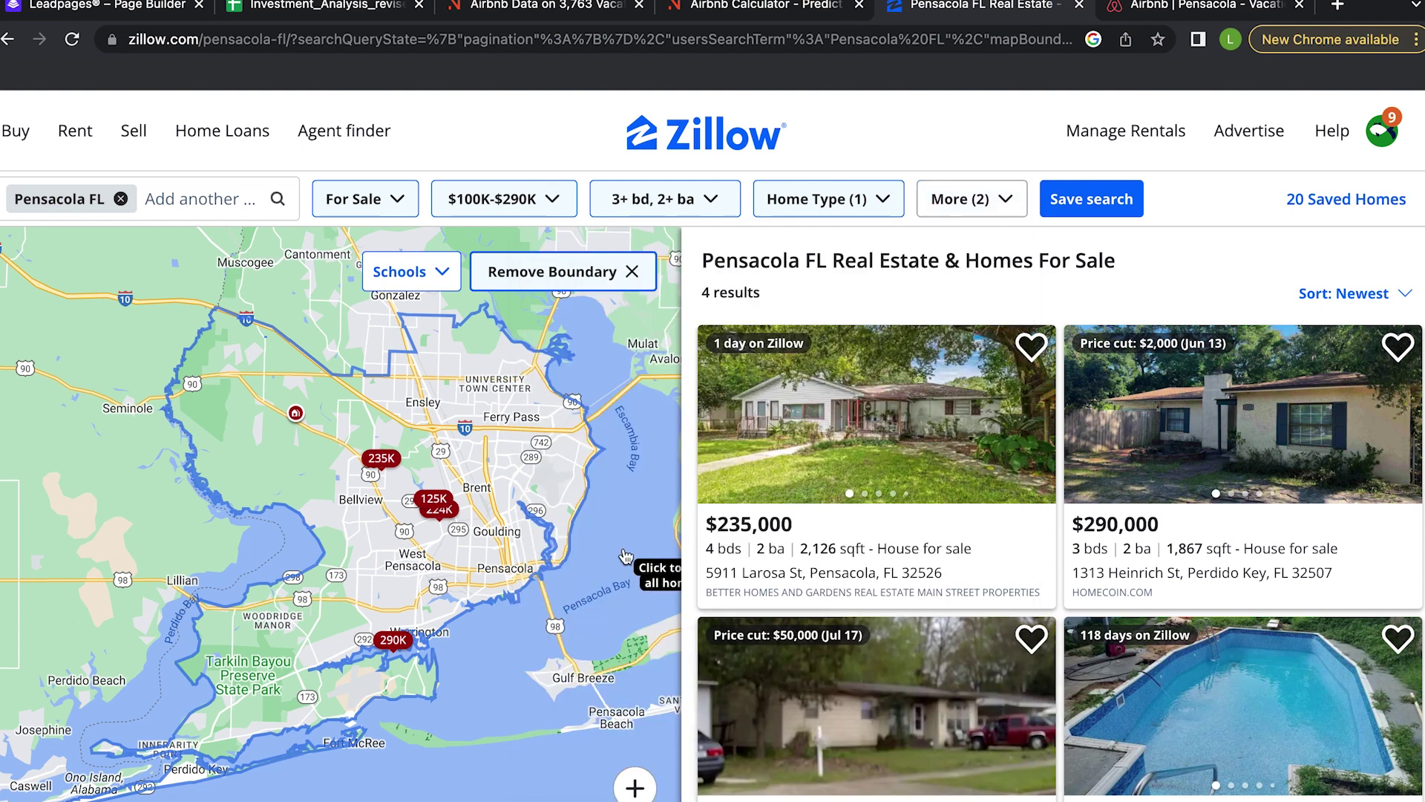
Step: Examine the matching homes on the map and in the results, including the preview photos of the $223,950 house
scroll(445, 501, "up", 3)
scroll(445, 501, "up", 5)
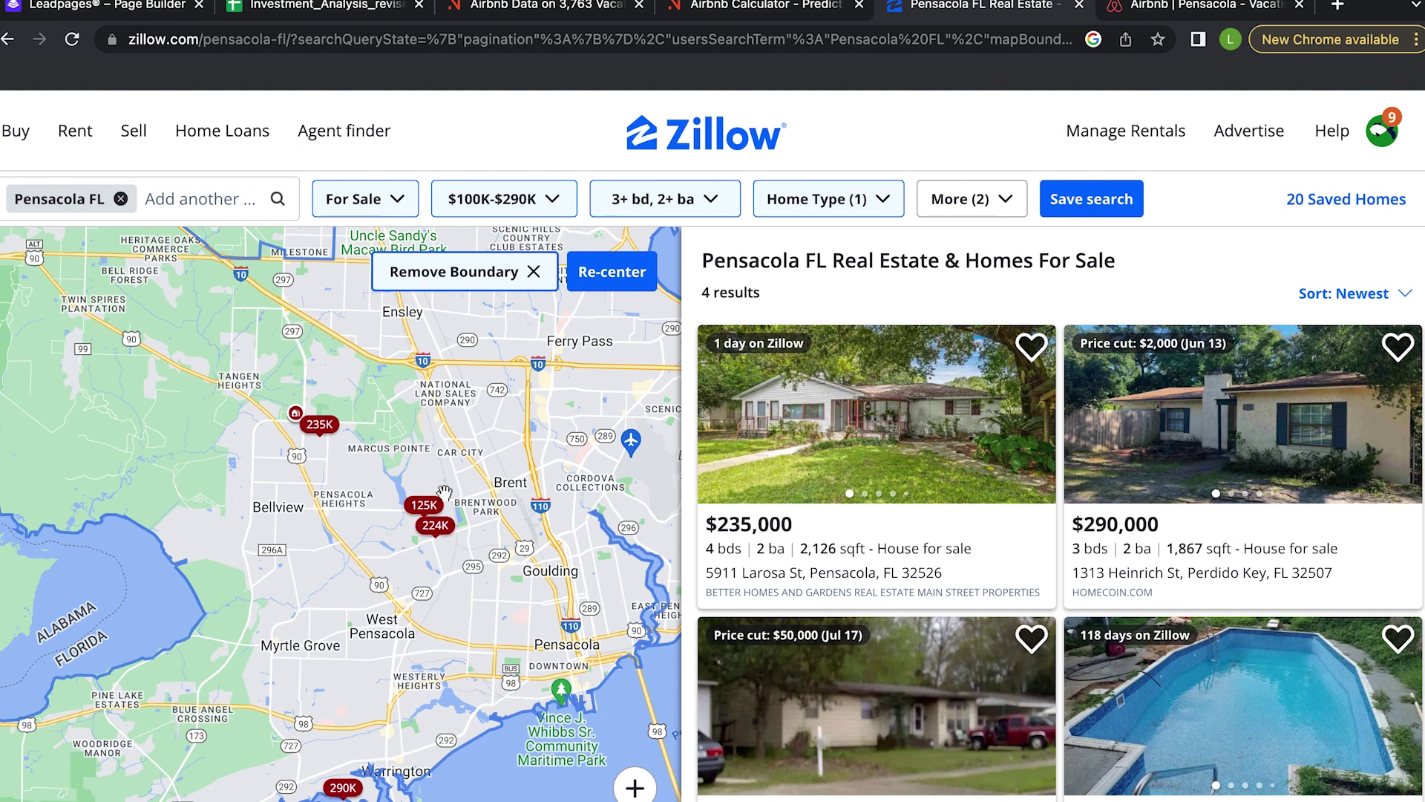
scroll(956, 671, "down", 2)
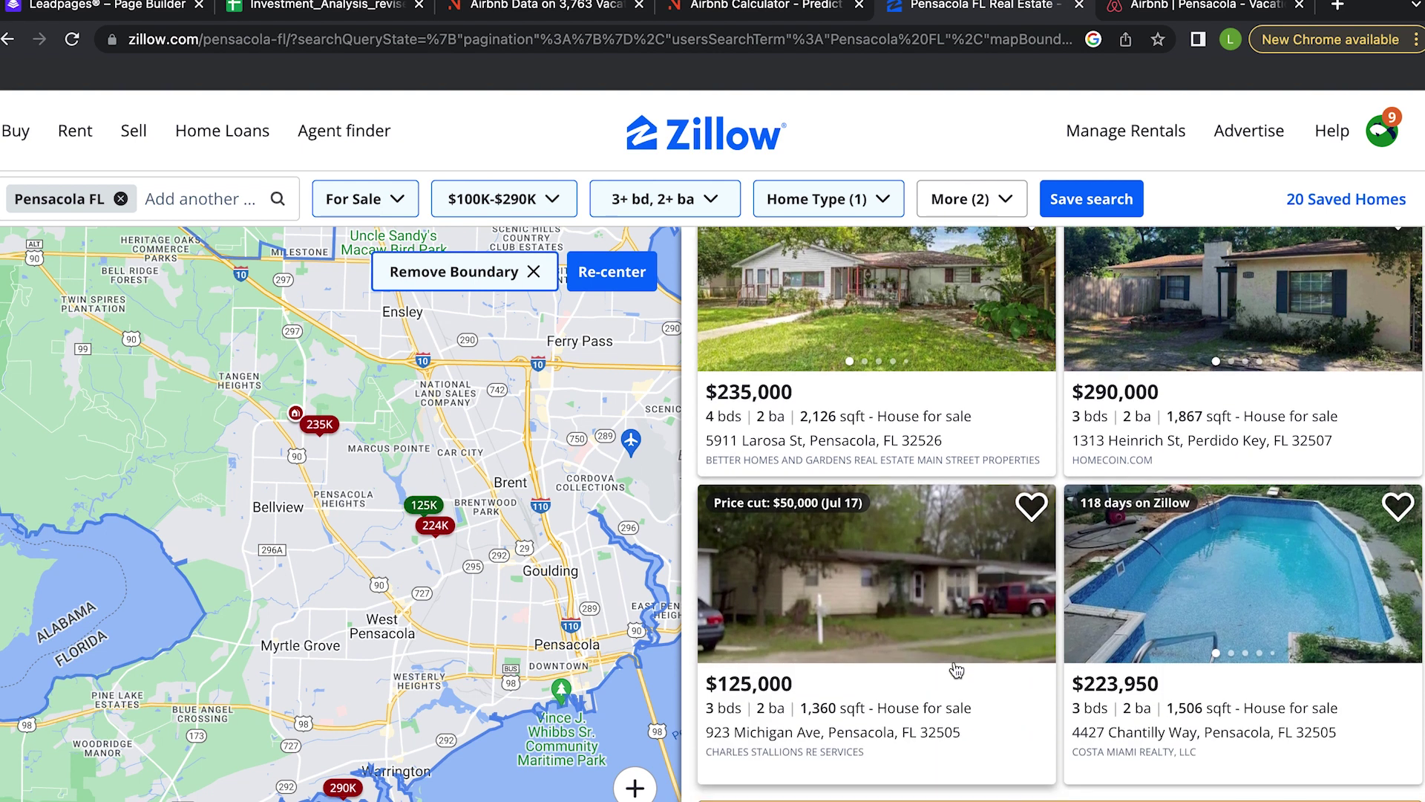
scroll(953, 672, "up", 2)
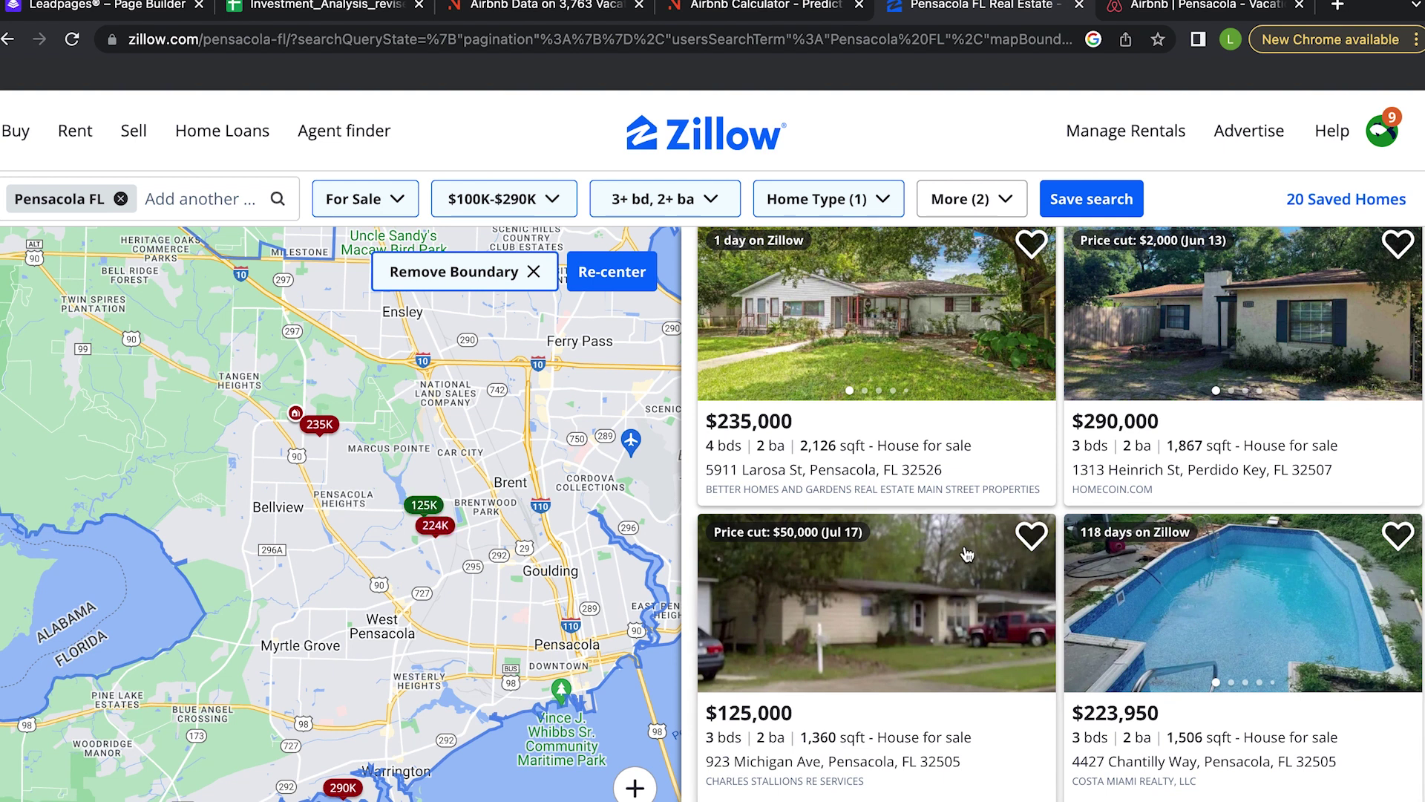
scroll(1274, 672, "down", 3)
scroll(1291, 653, "up", 1)
scroll(1336, 623, "down", 1)
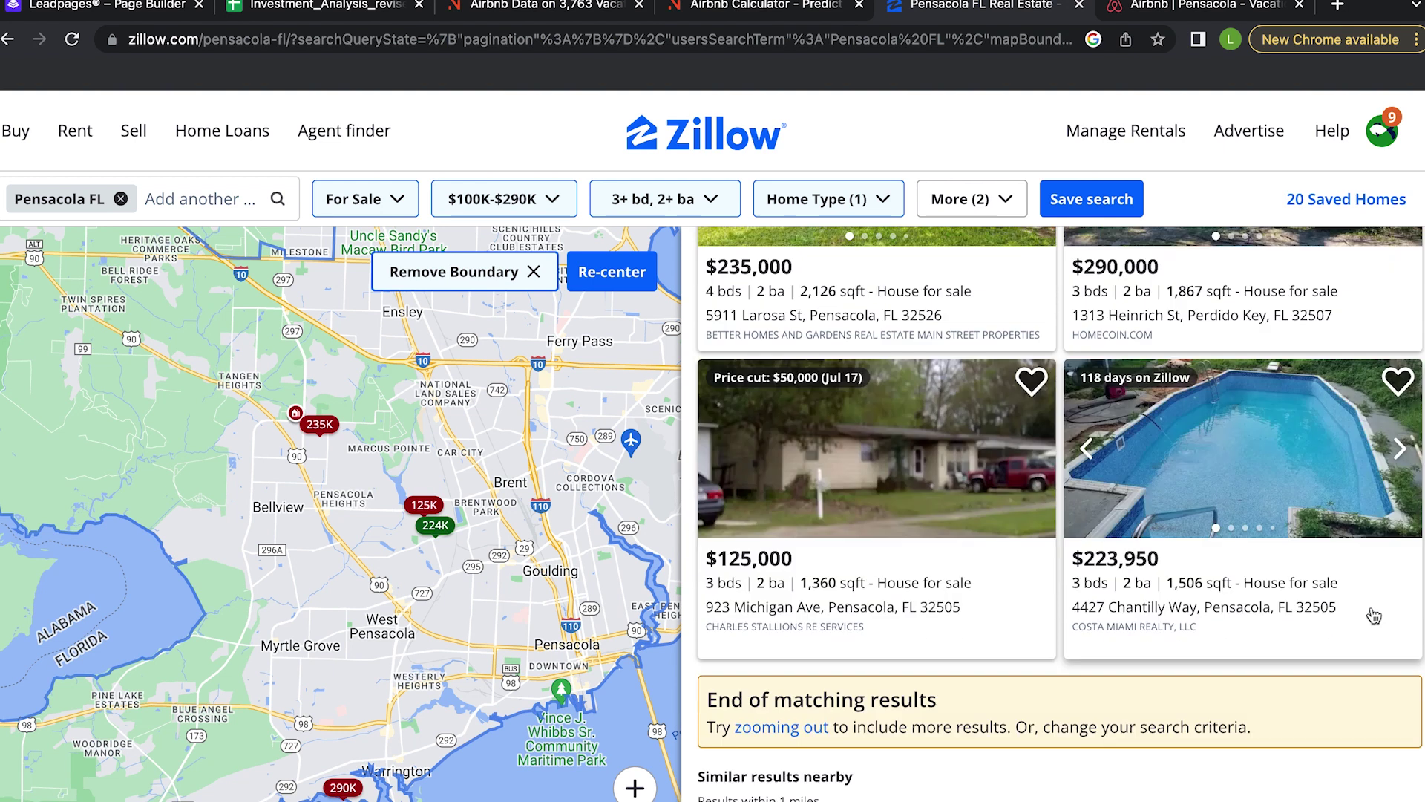
scroll(1374, 614, "down", 3)
scroll(1388, 609, "up", 4)
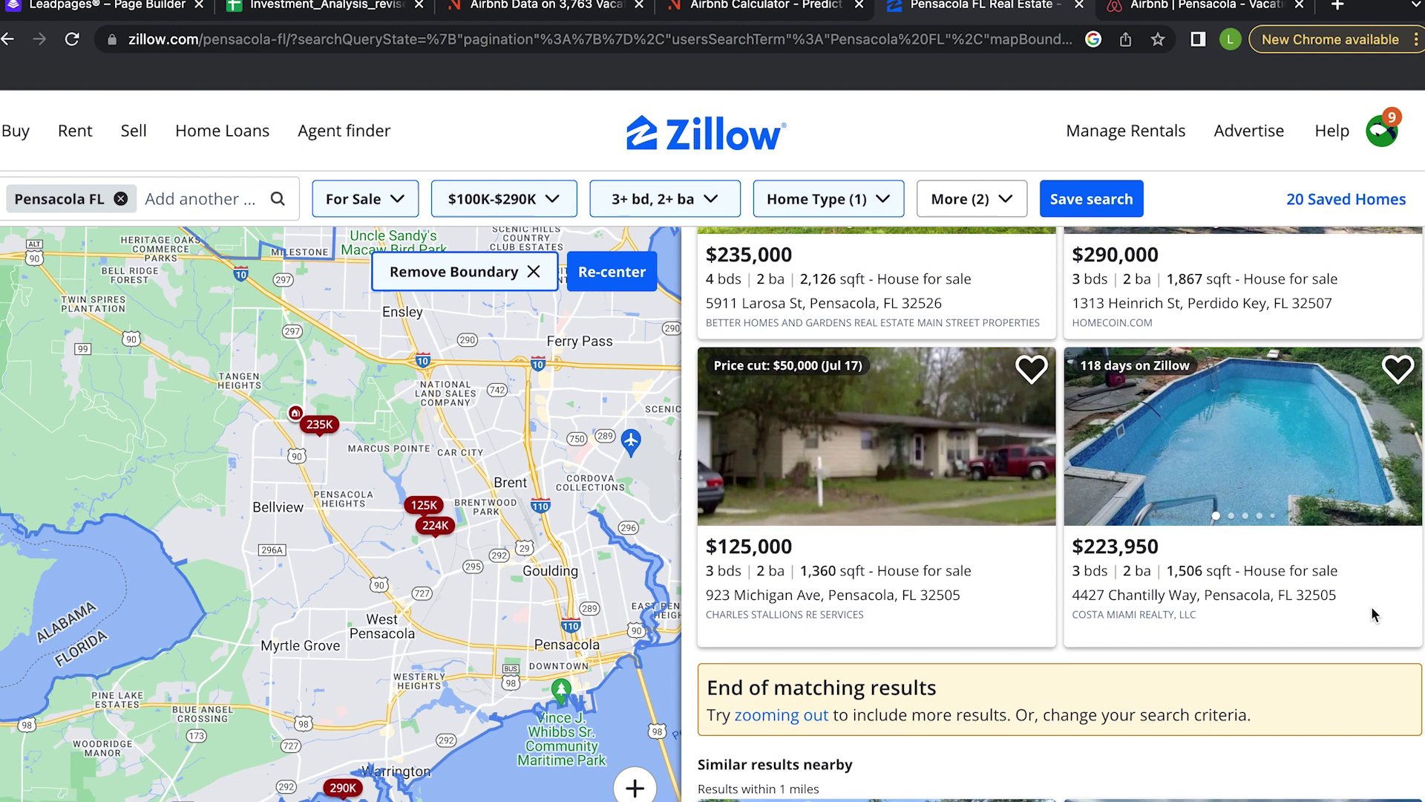
left_click(1402, 438)
left_click(1402, 438)
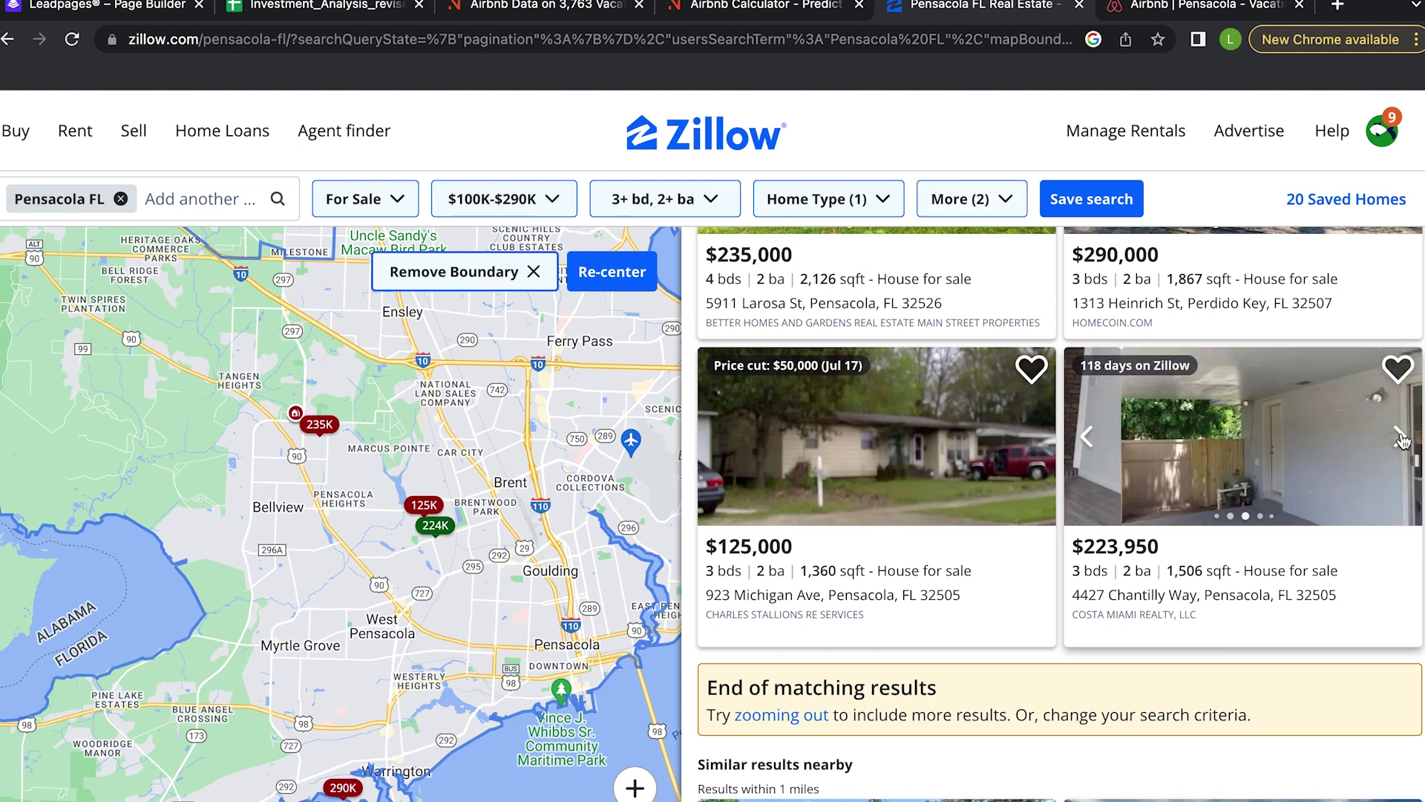
left_click(1401, 438)
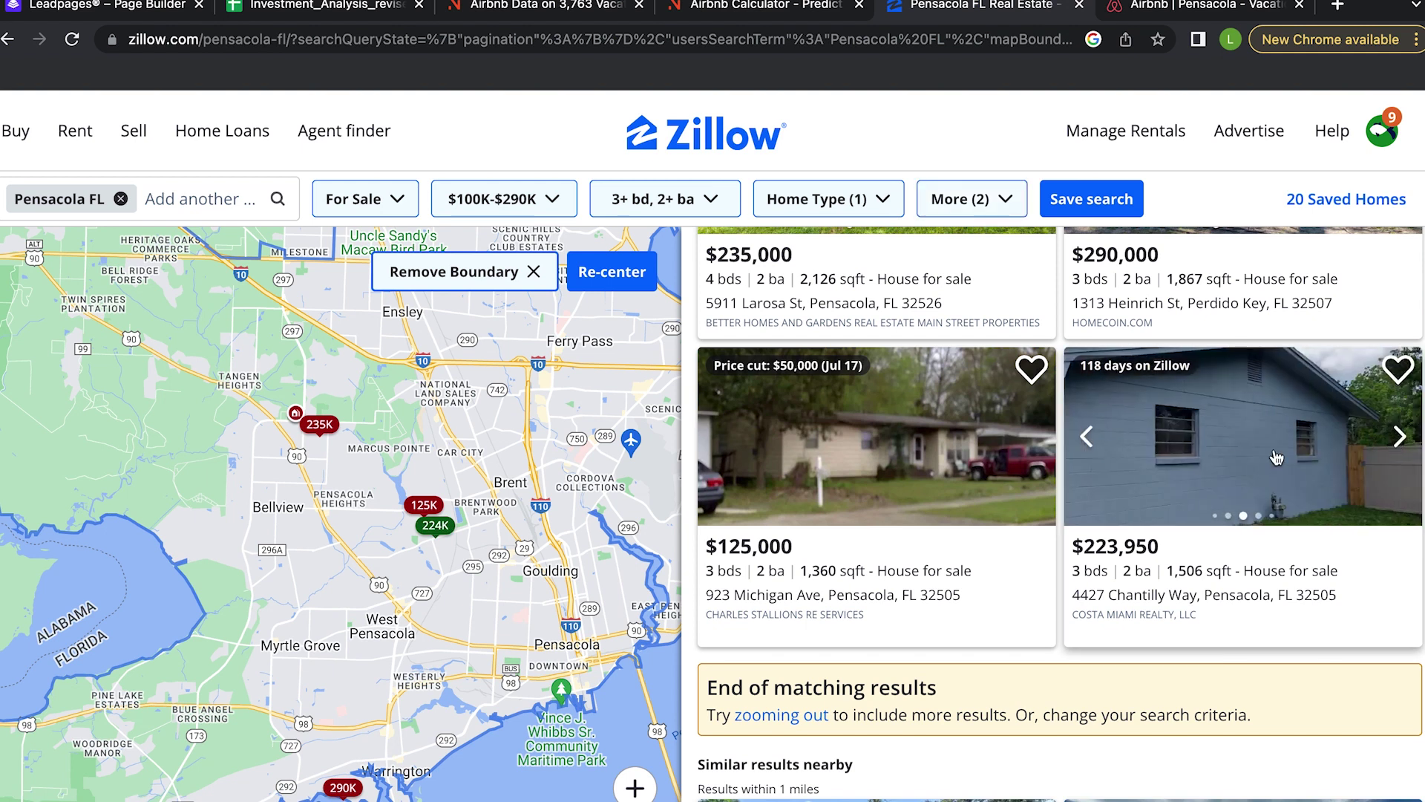
Step: Open the listing of the $223,950 house with the pool and copy its full address
left_click(1279, 477)
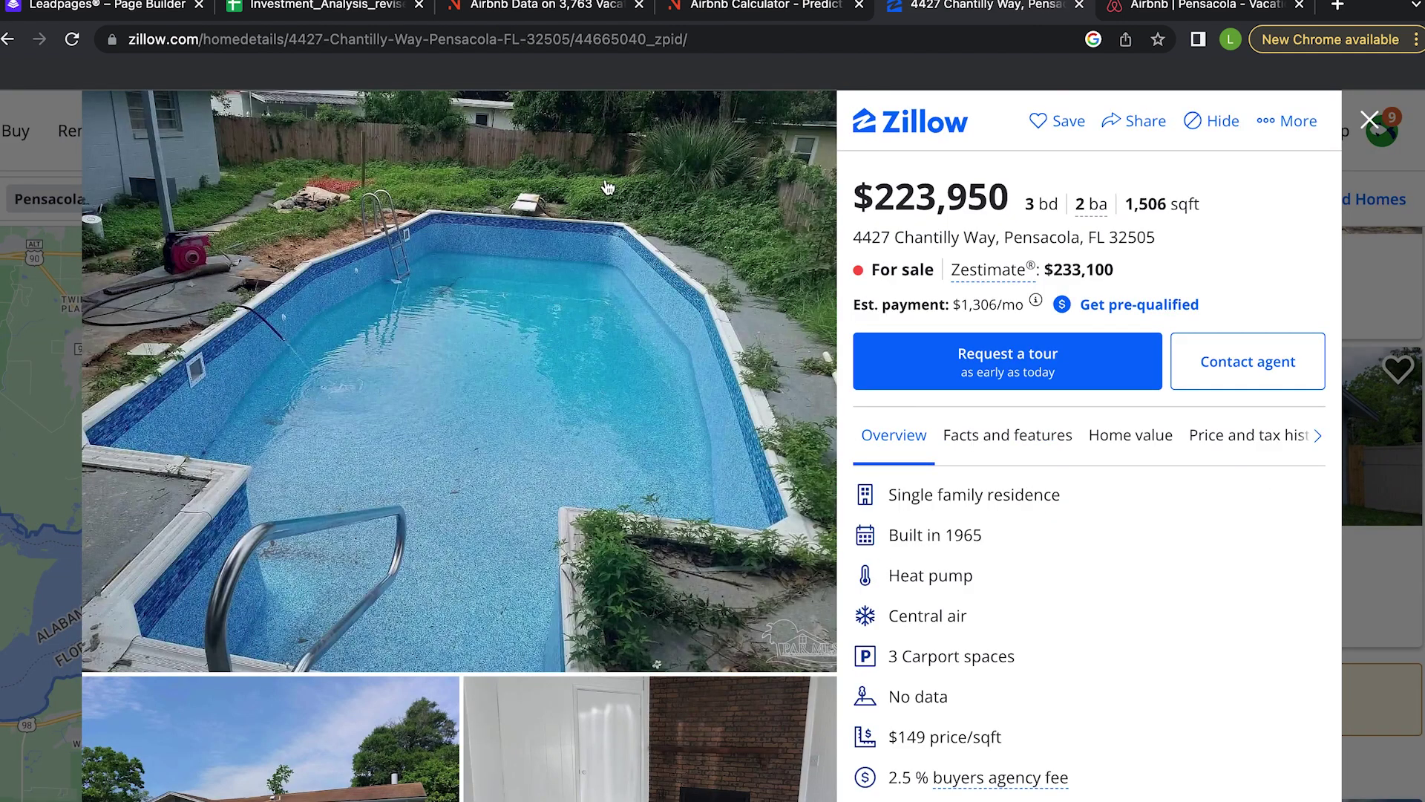
scroll(534, 613, "down", 2)
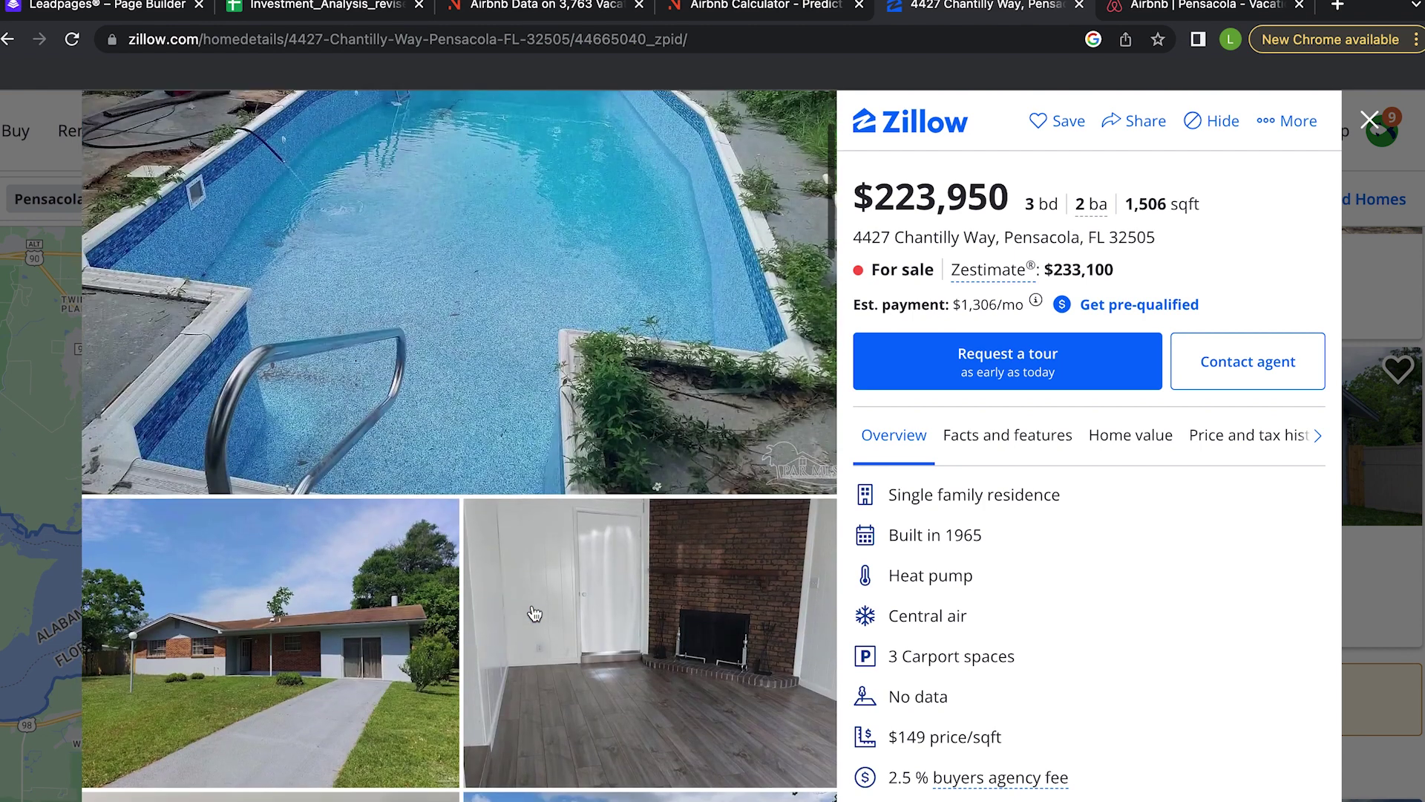
scroll(534, 613, "down", 4)
scroll(535, 613, "up", 2)
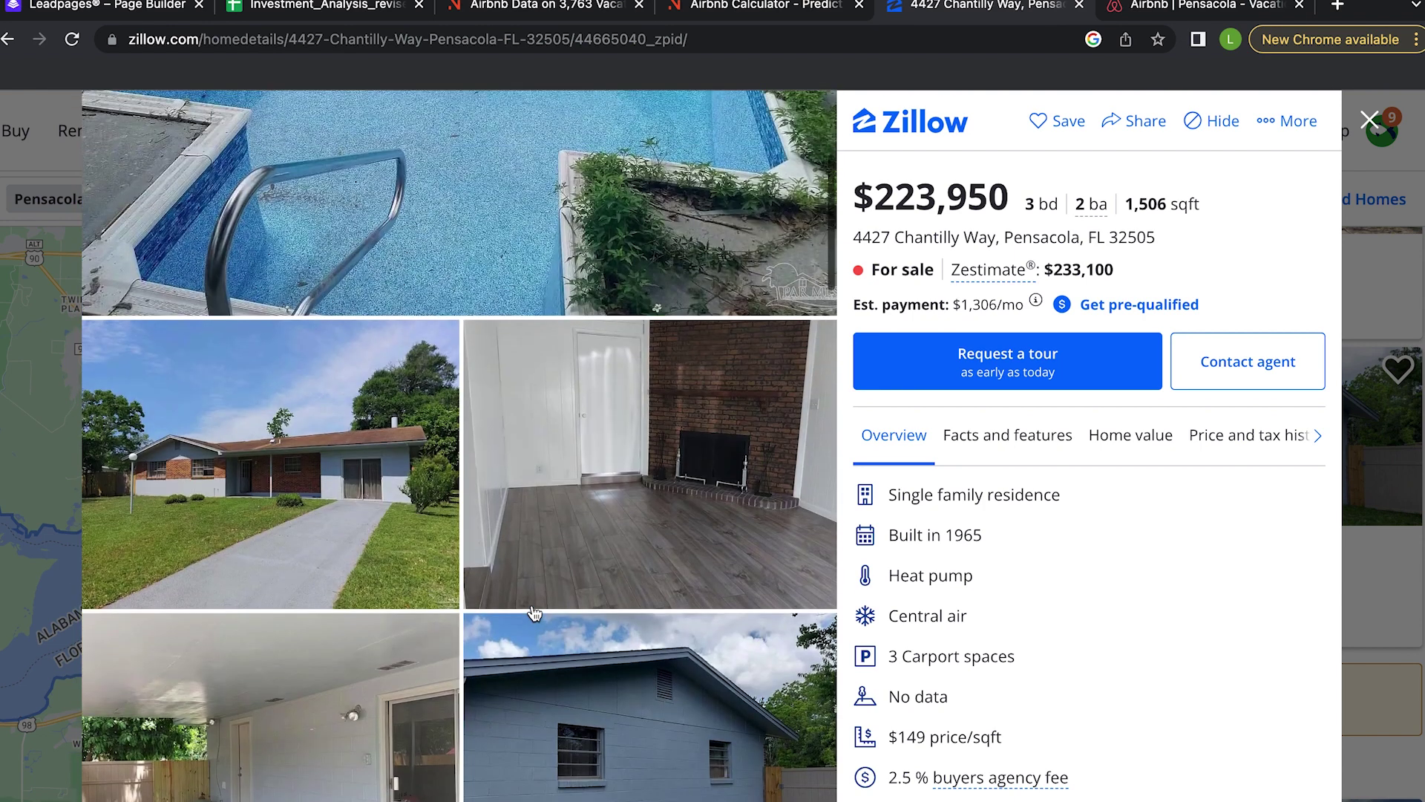
scroll(534, 613, "up", 4)
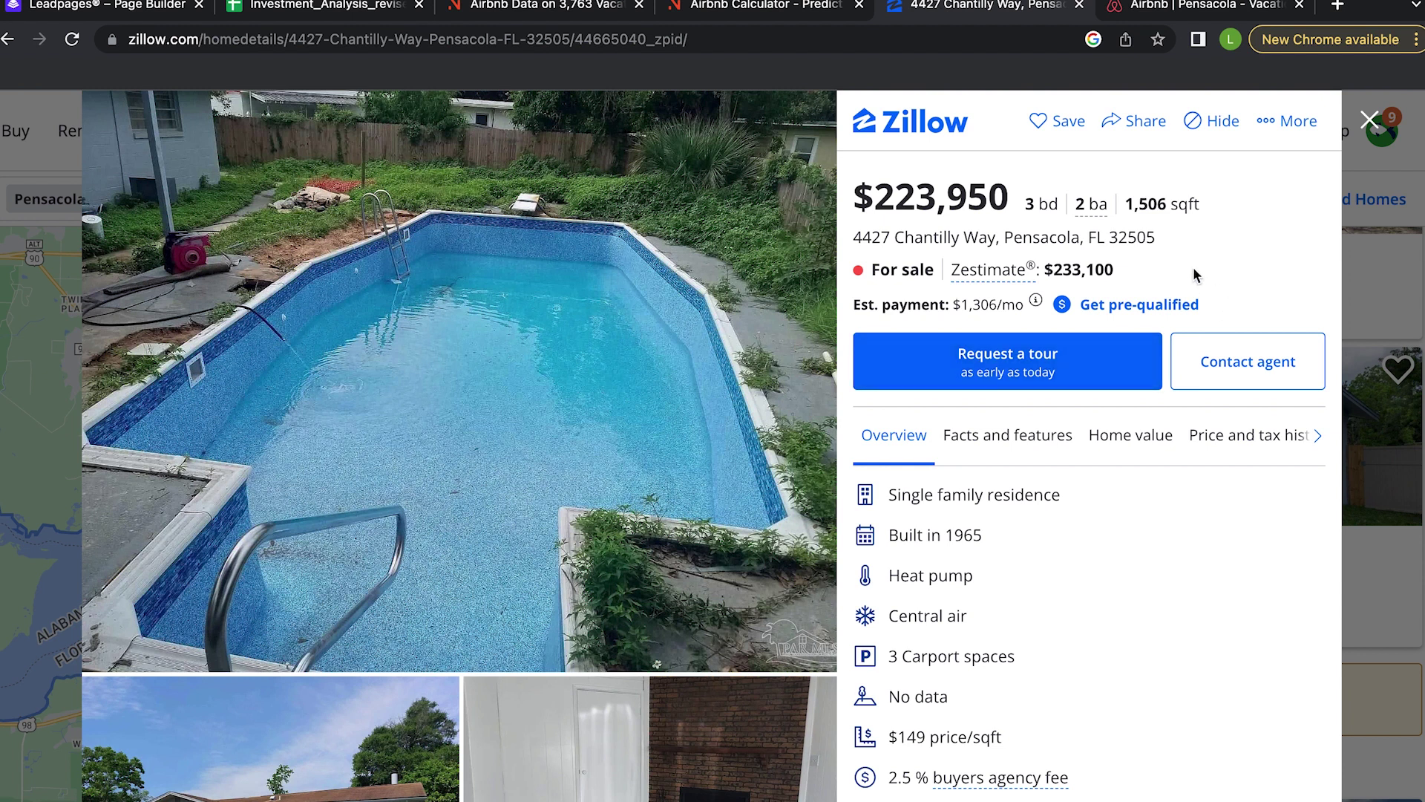
left_click_drag(1164, 233, 852, 237)
key("super+c")
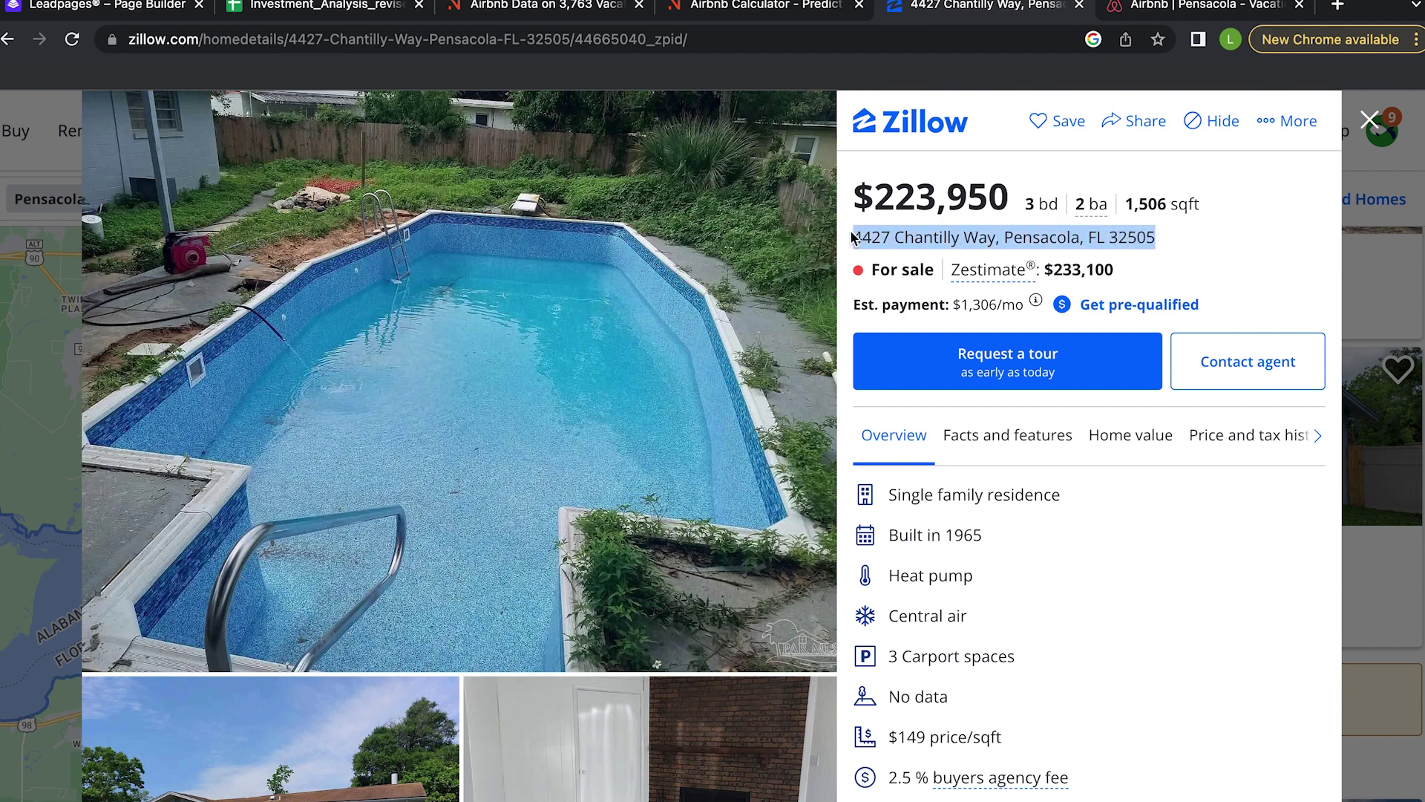
Step: Switch to AirDNA's free vacation rental income calculator and enter the copied property address, choosing the suggested match
left_click(511, 9)
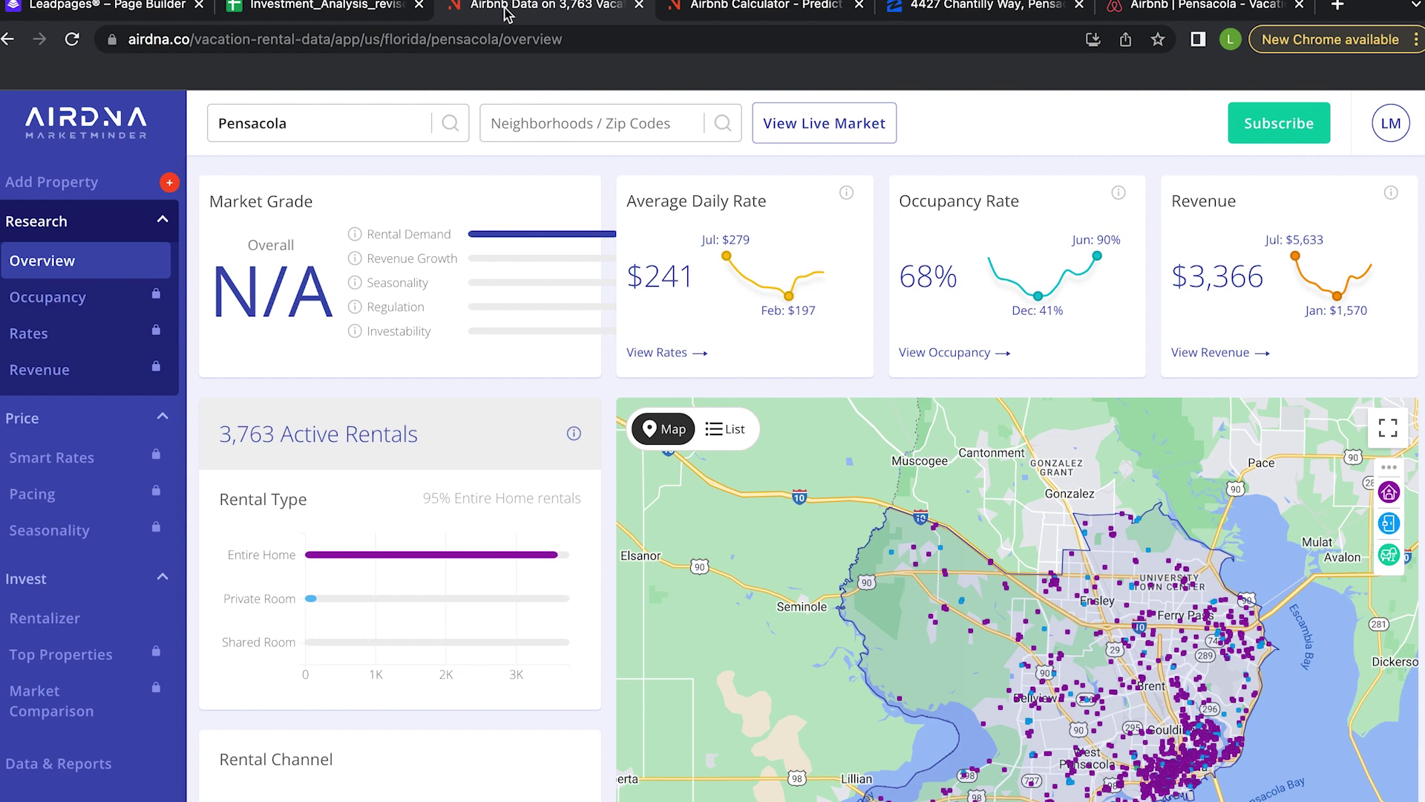
left_click(698, 9)
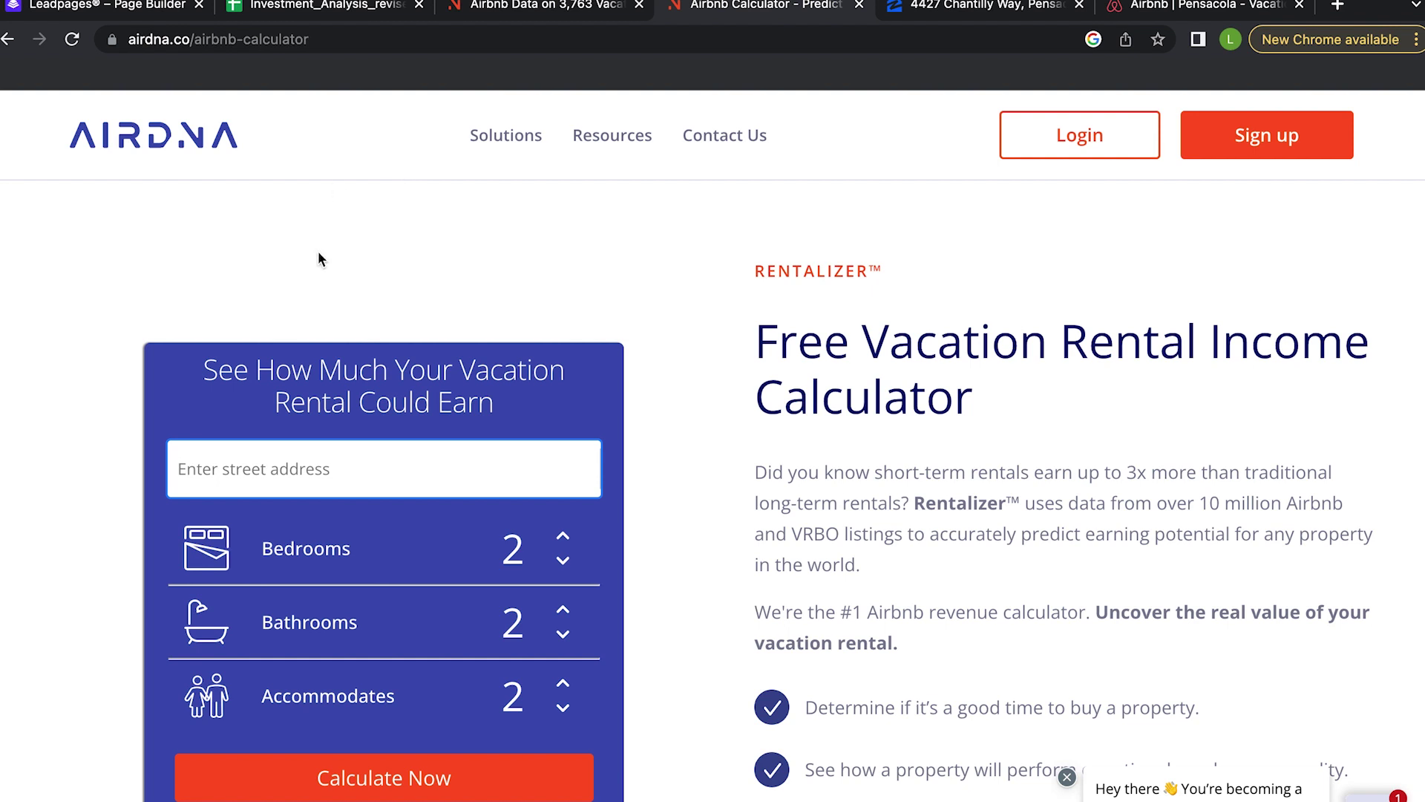
left_click(319, 475)
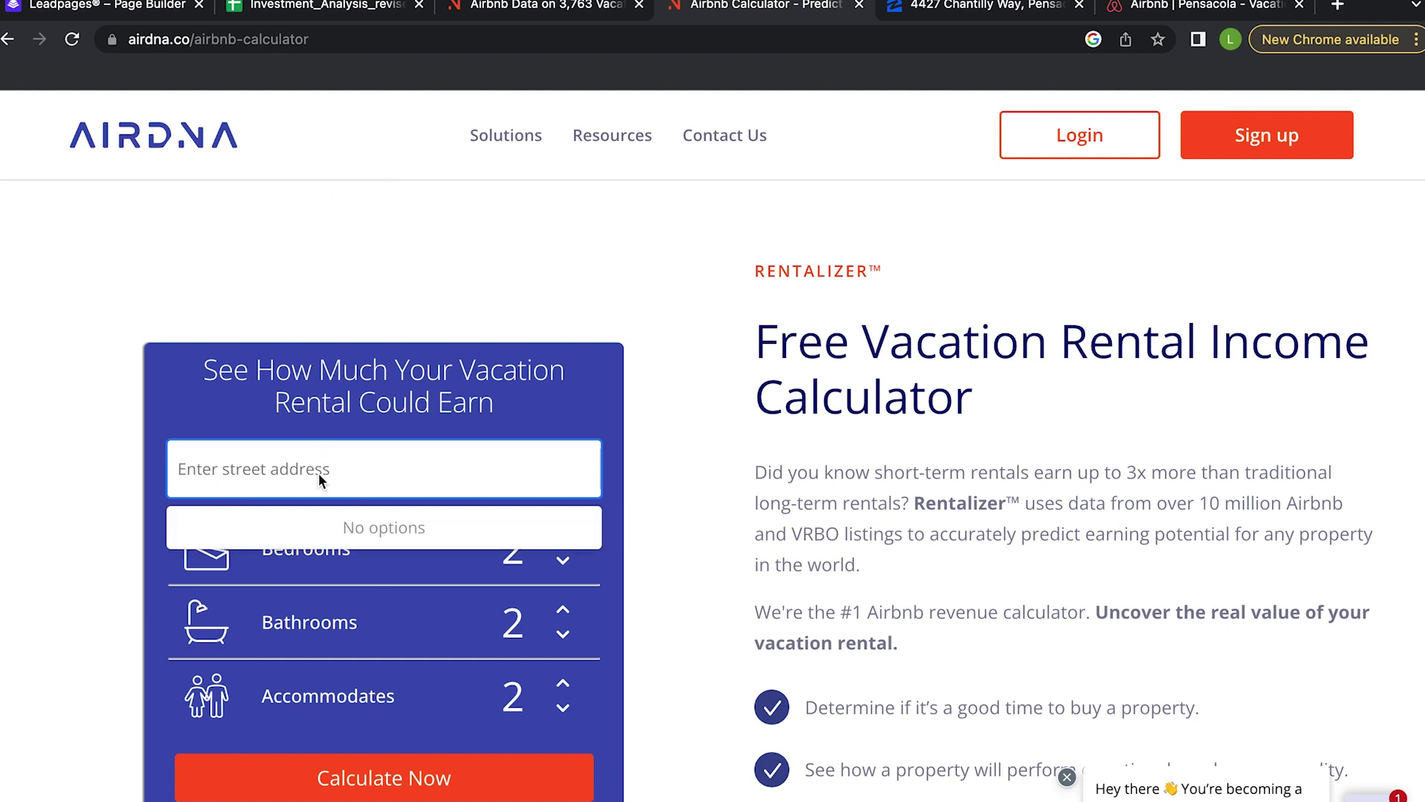
key("super+v")
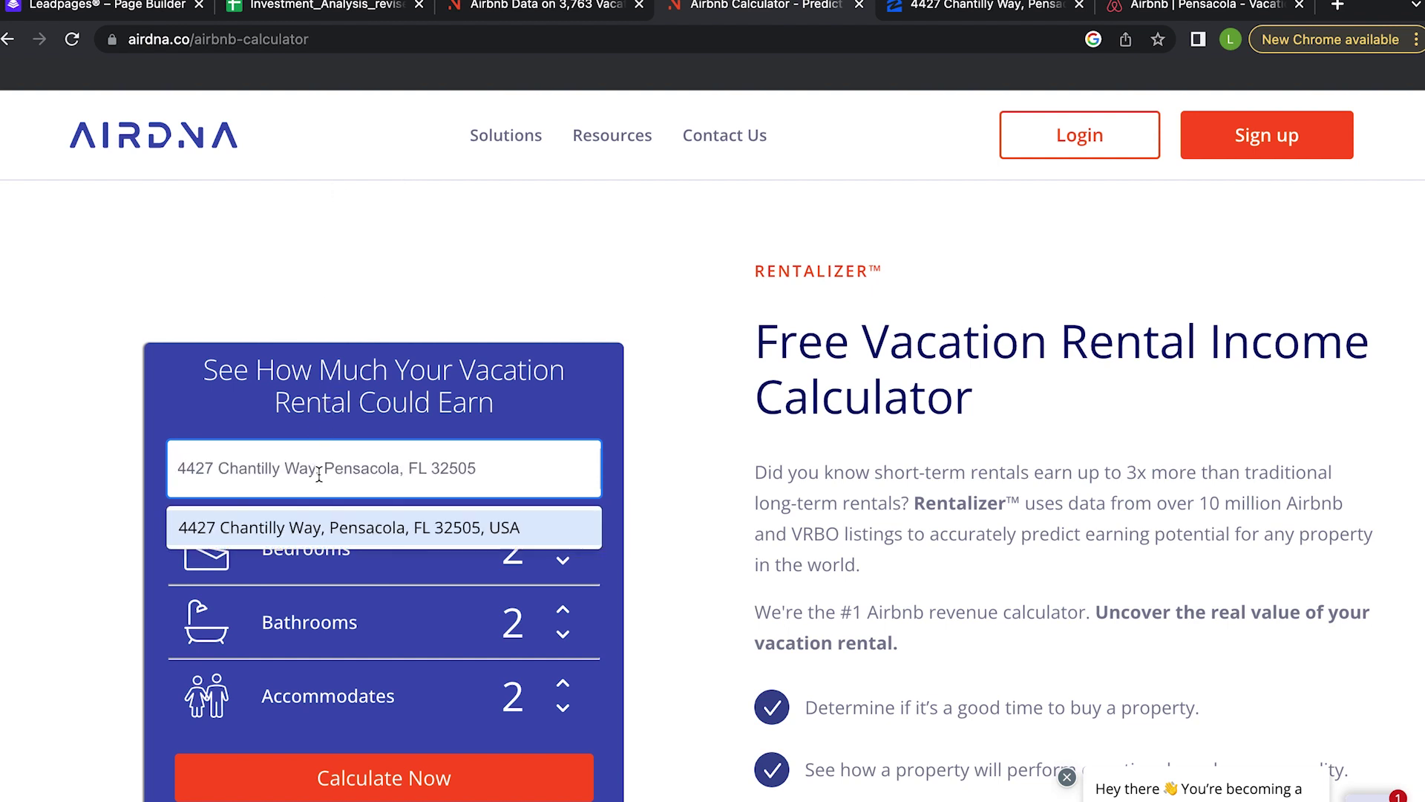
left_click(327, 523)
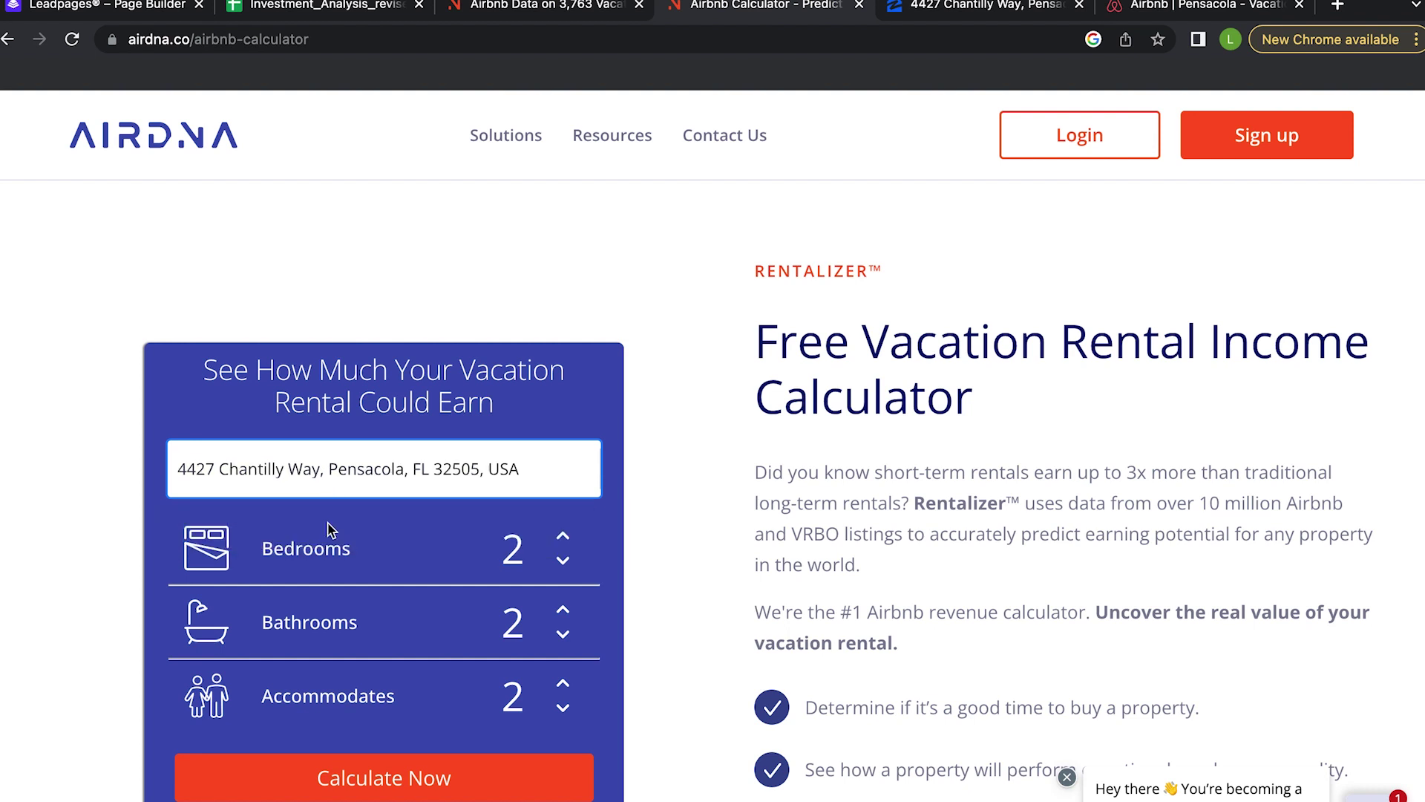
Step: Set the property to 3 bedrooms and 10 guests, matching the bedrooms to the Zillow listing, and calculate its short-term rental income estimate
left_click(963, 6)
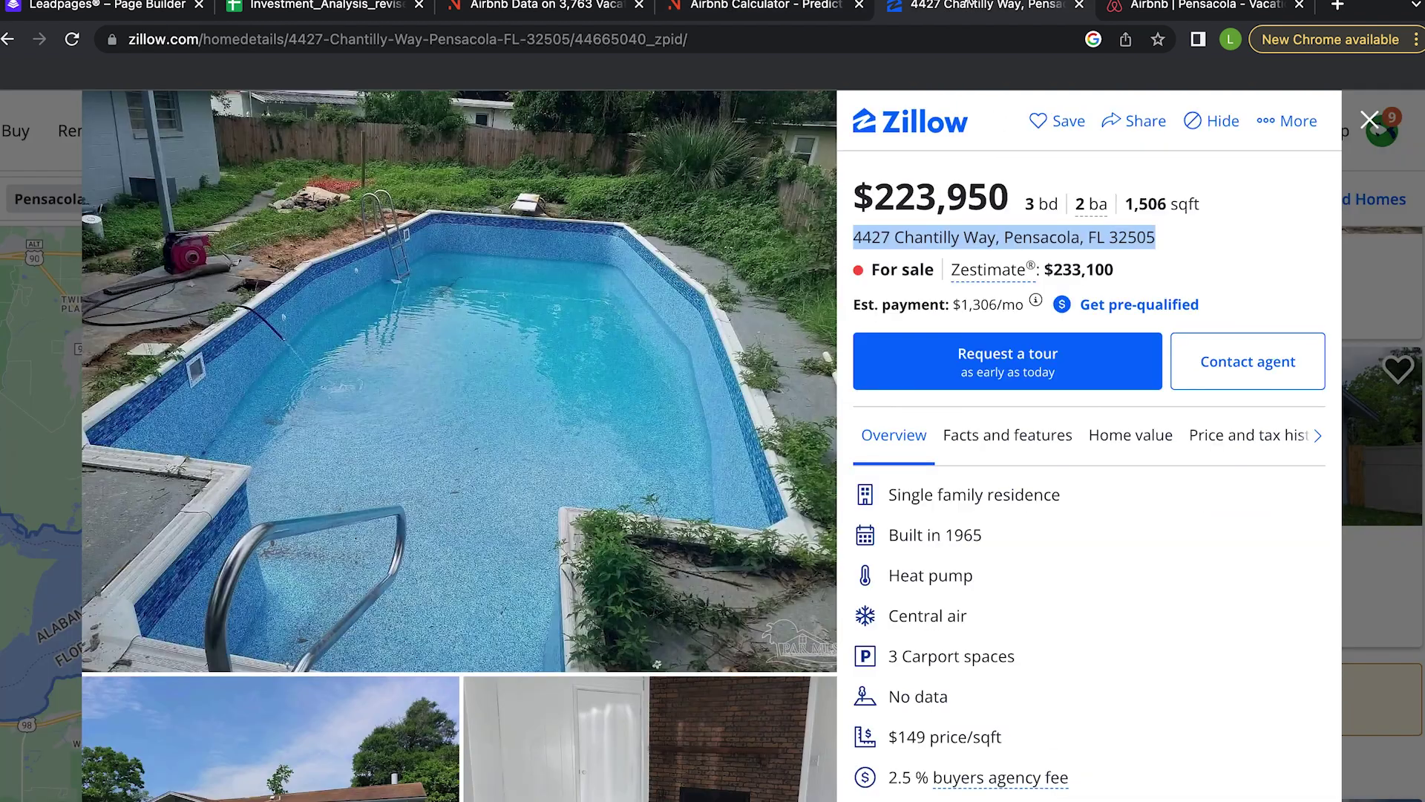
left_click(780, 7)
left_click(563, 535)
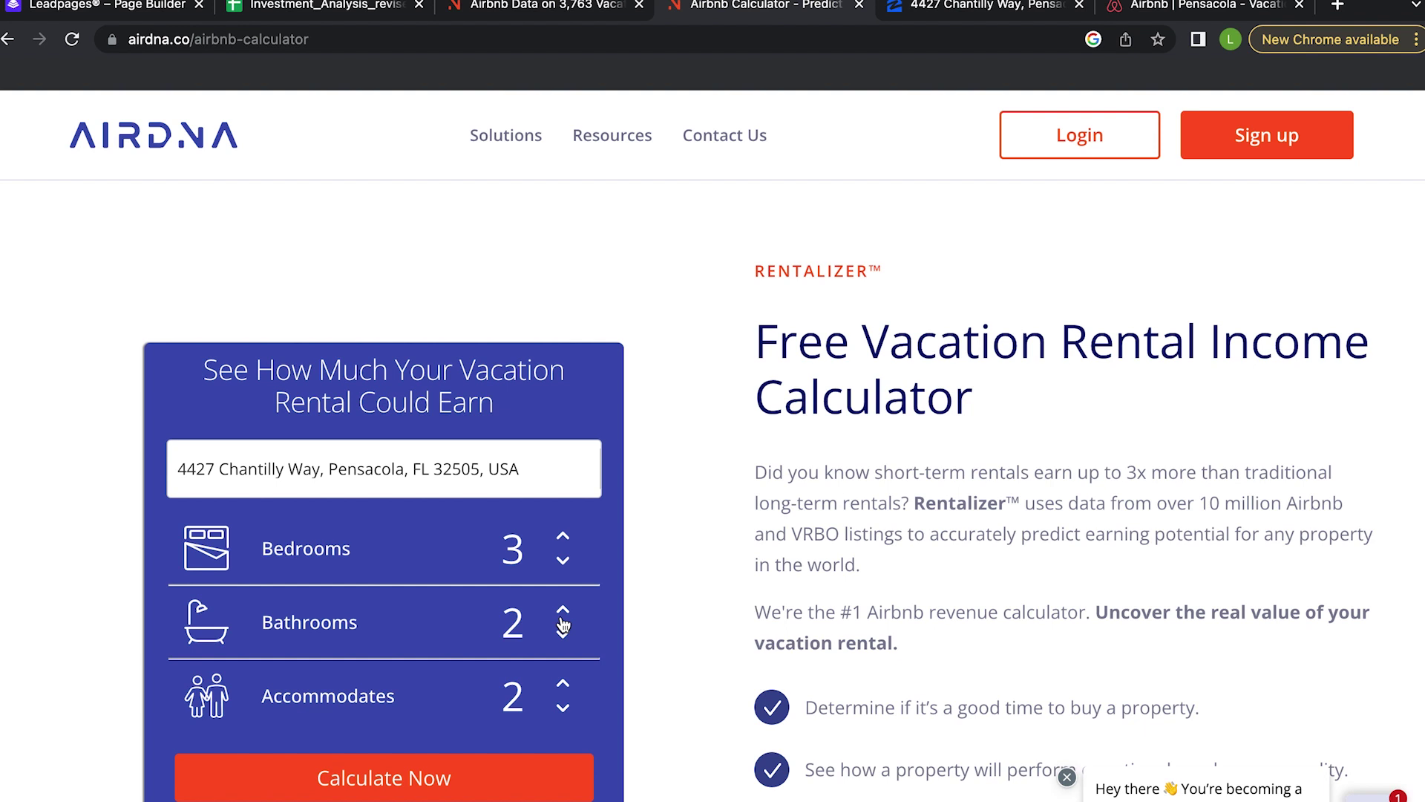
left_click(562, 683)
left_click(563, 683)
left_click(564, 685)
left_click(564, 686)
left_click(565, 687)
left_click(565, 688)
left_click(565, 688)
left_click(565, 688)
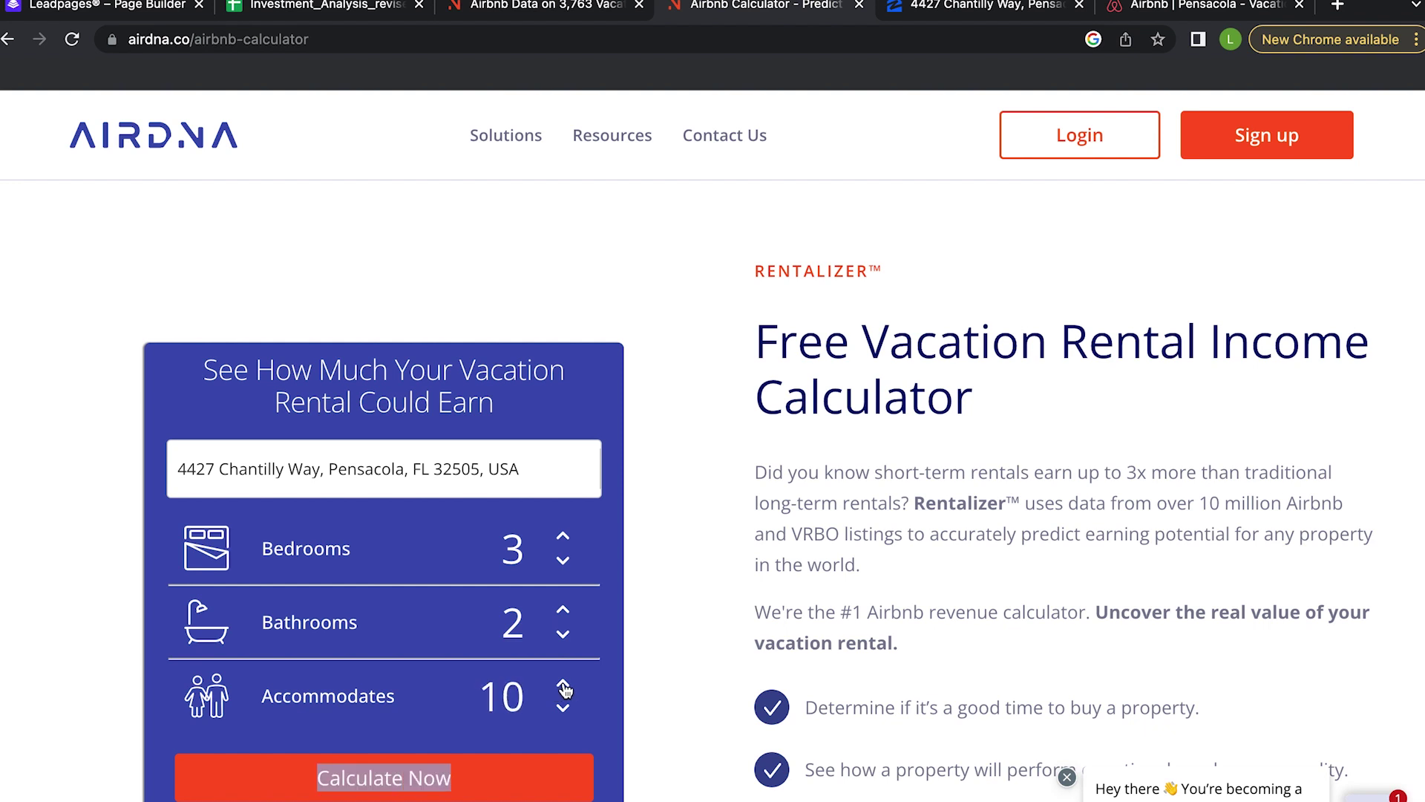
left_click(505, 790)
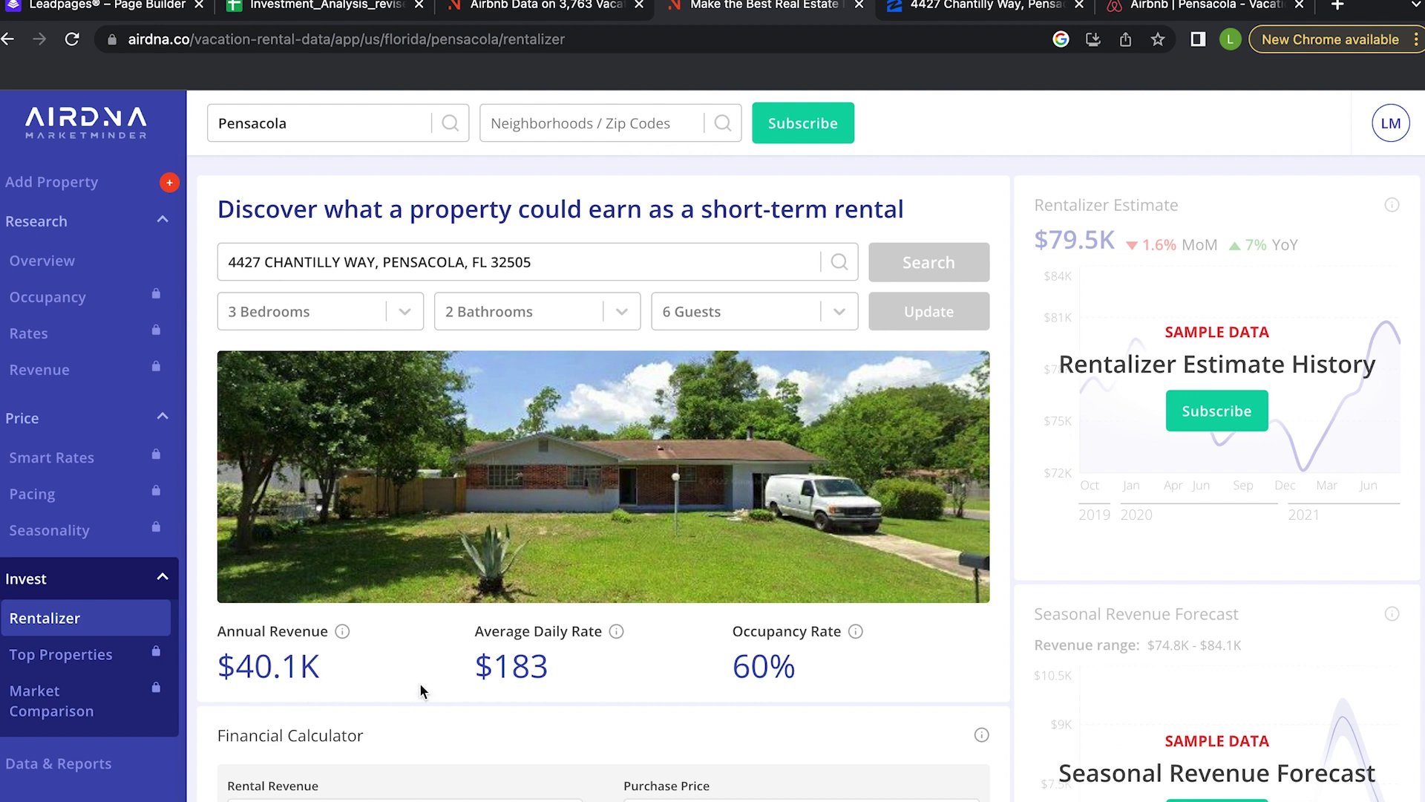
scroll(421, 686, "down", 1)
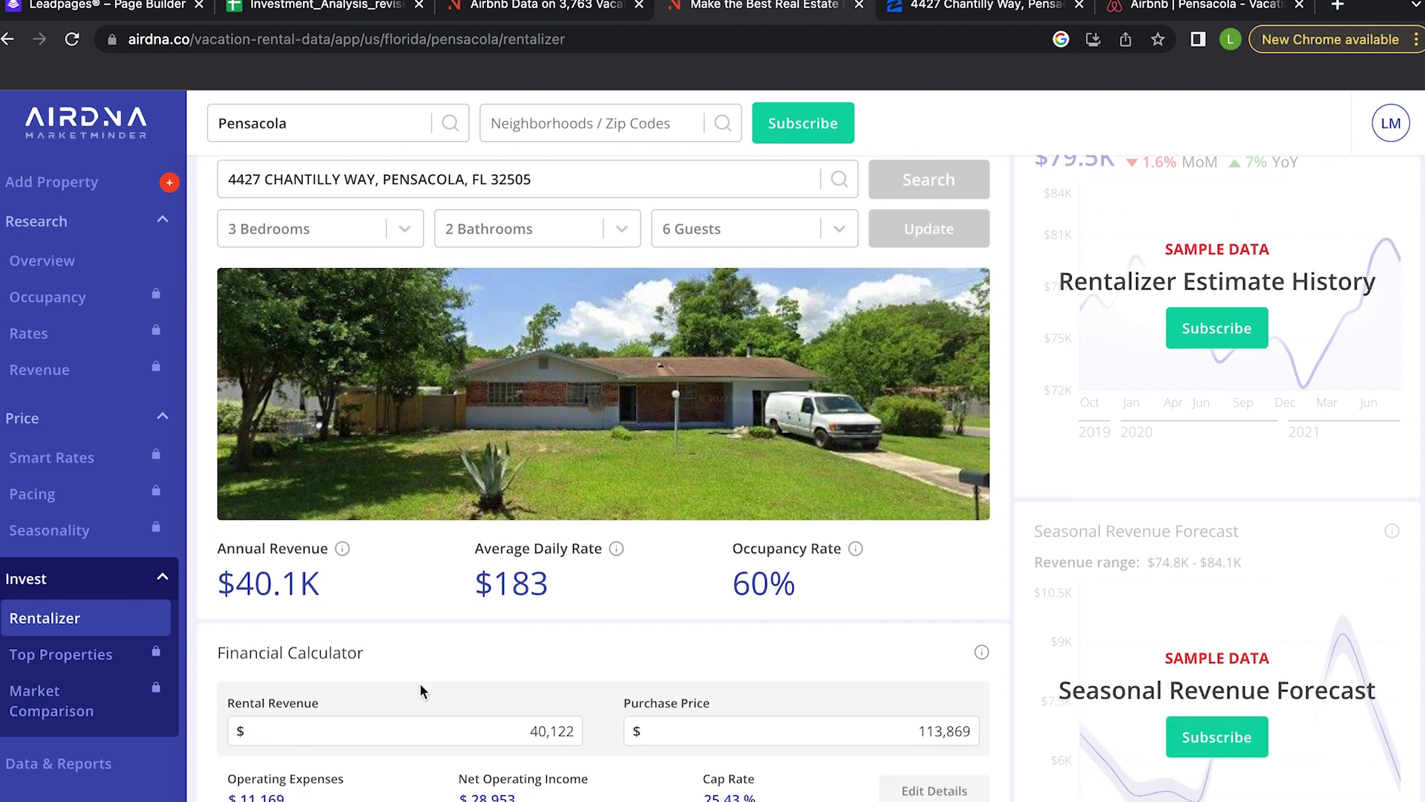
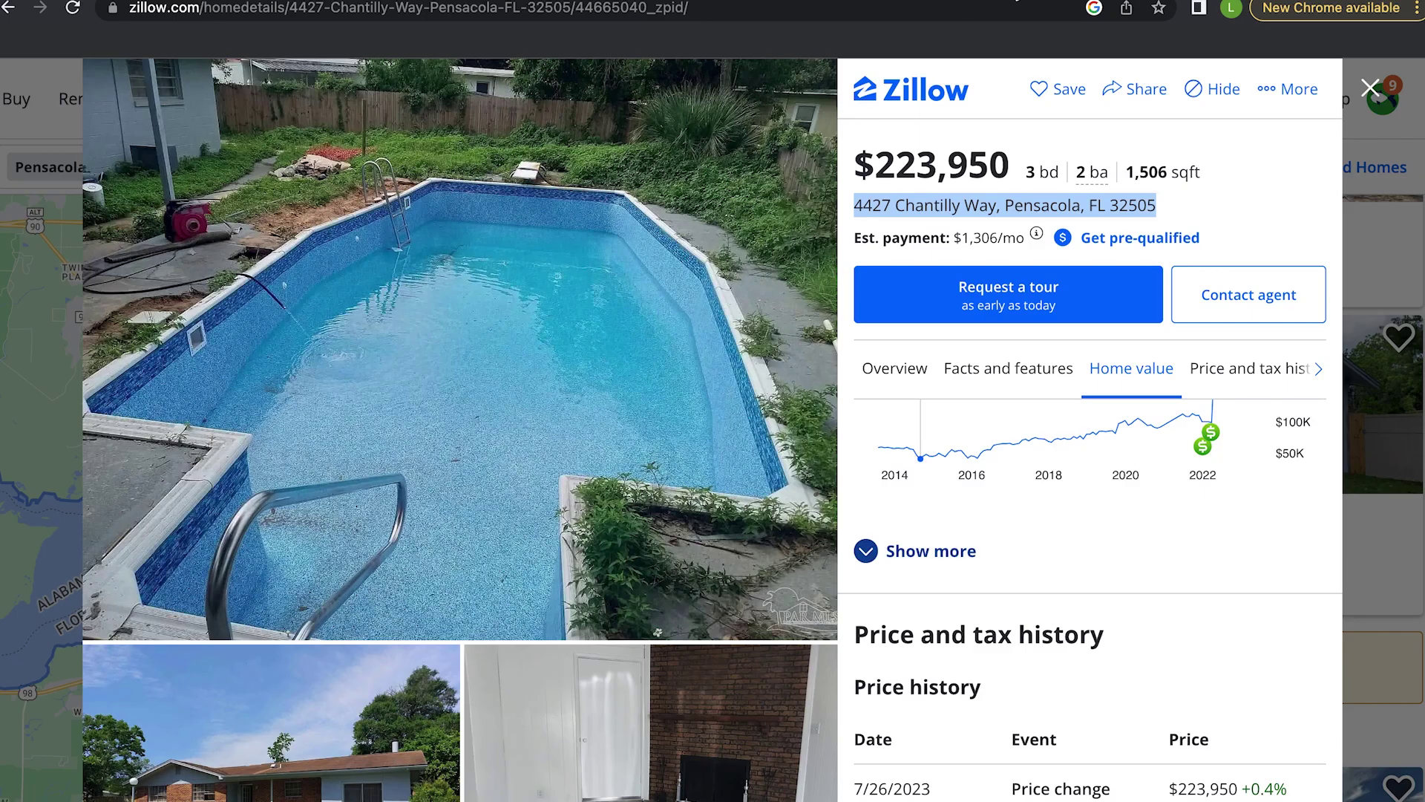
Step: Examine the exterior, backyard, pool, living area and bathroom photos in the Zillow listing of the $223,950 house
scroll(675, 454, "down", 6)
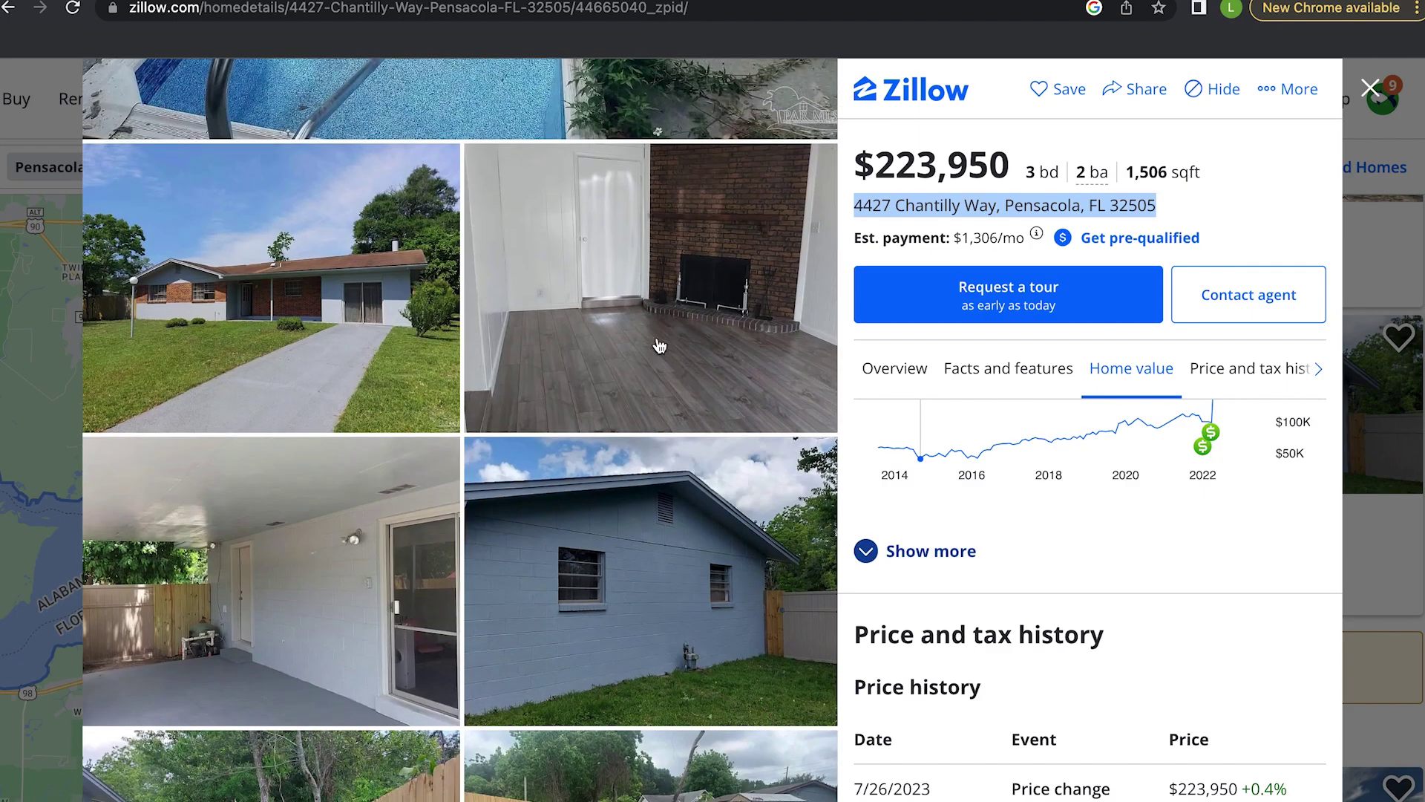
scroll(588, 617, "down", 4)
scroll(588, 617, "down", 3)
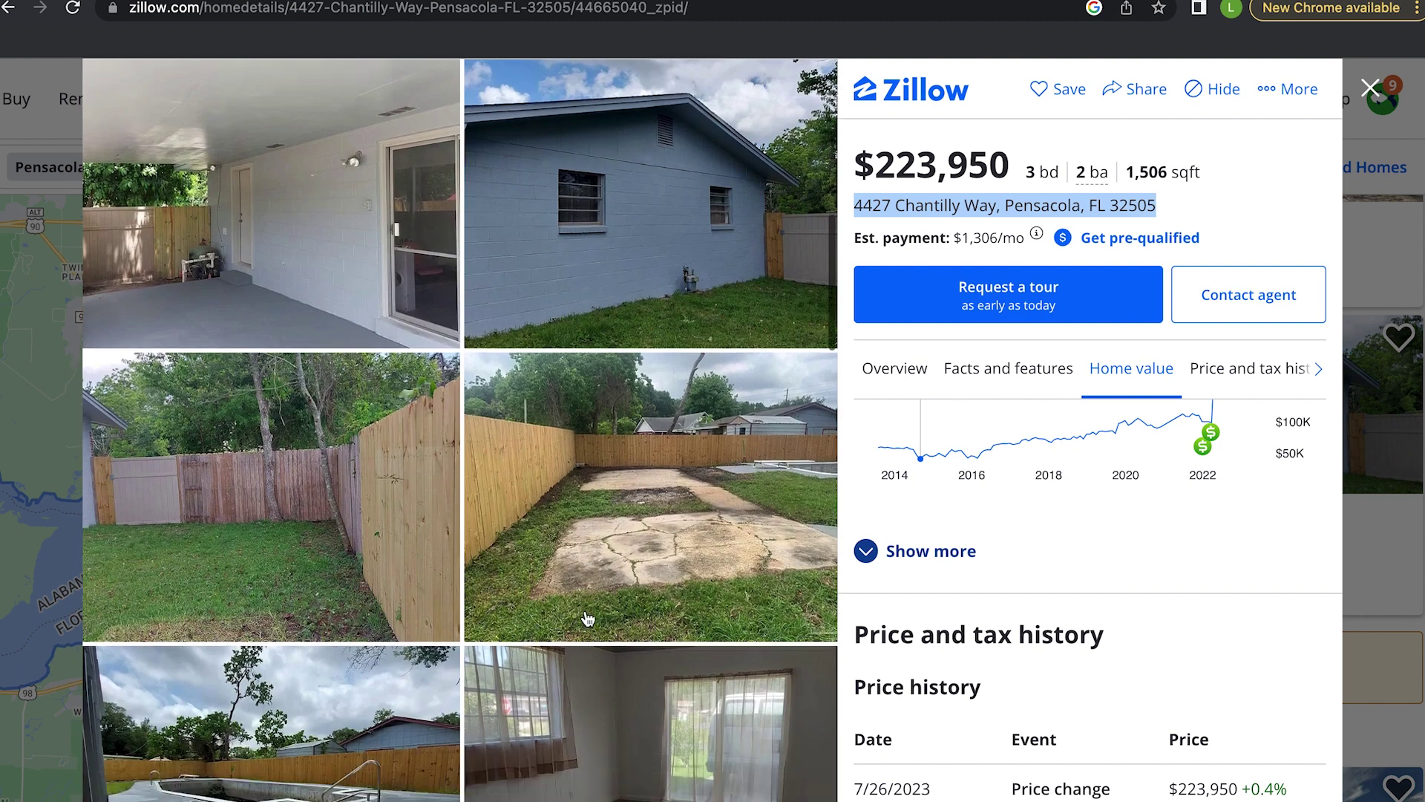
scroll(438, 724, "down", 2)
scroll(440, 725, "down", 3)
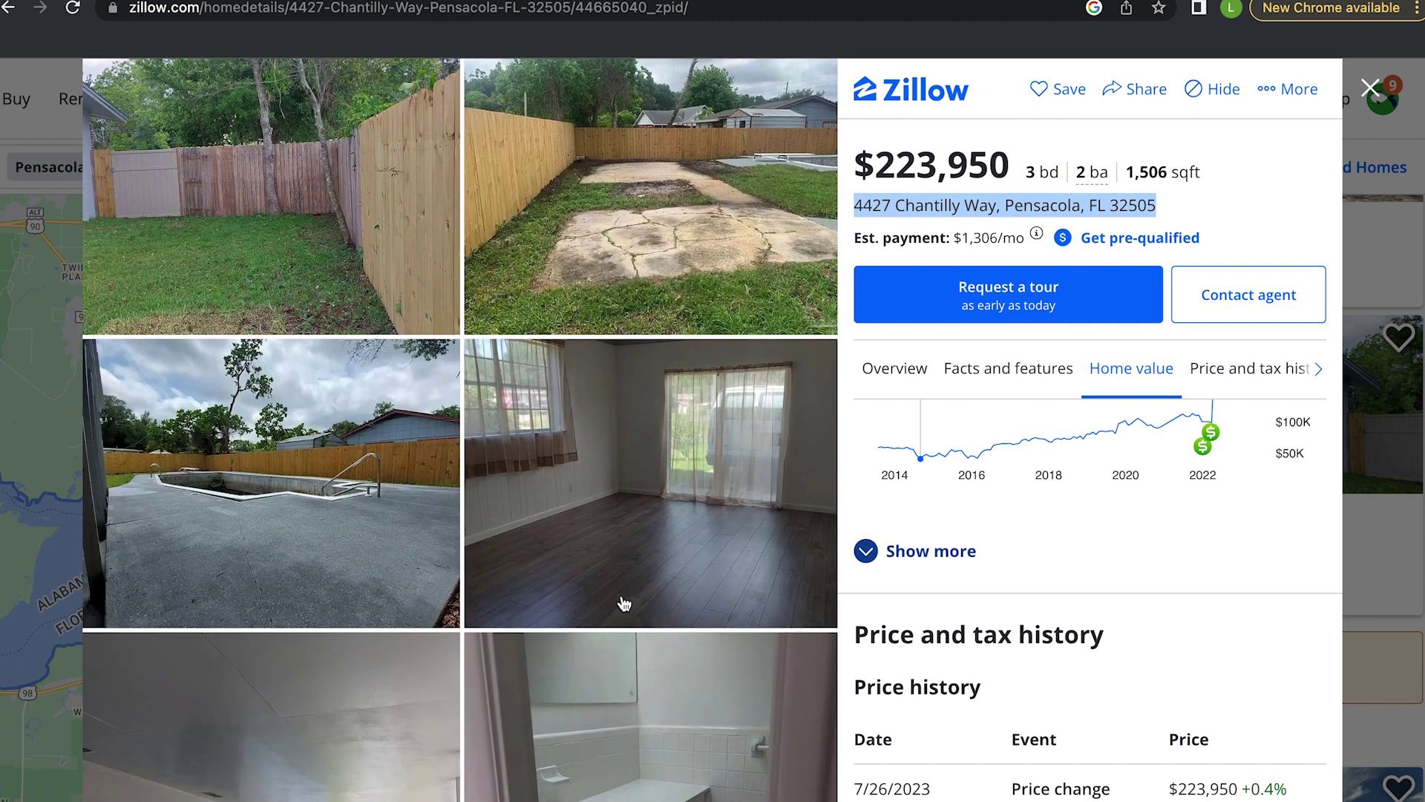
scroll(652, 456, "down", 3)
scroll(651, 457, "up", 1)
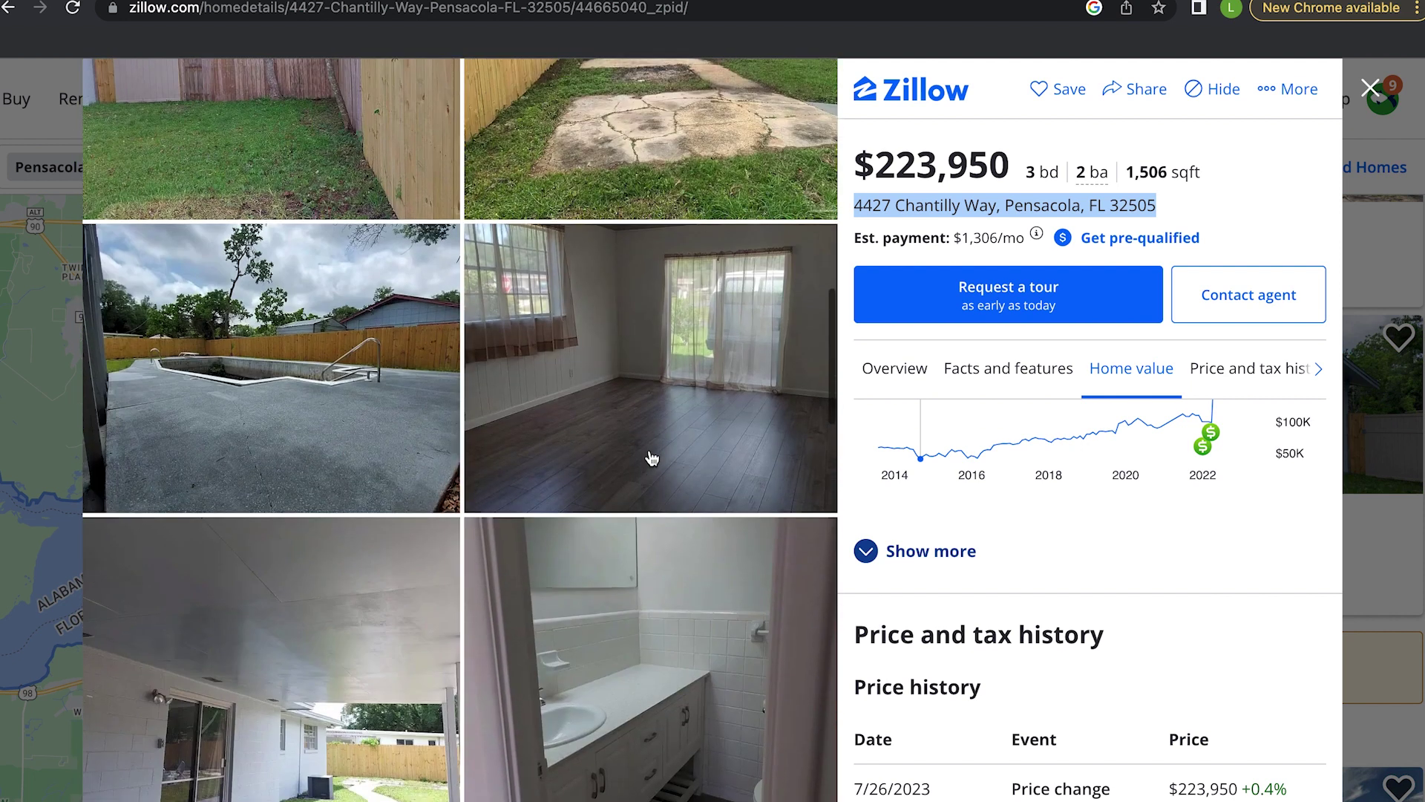
scroll(652, 457, "up", 1)
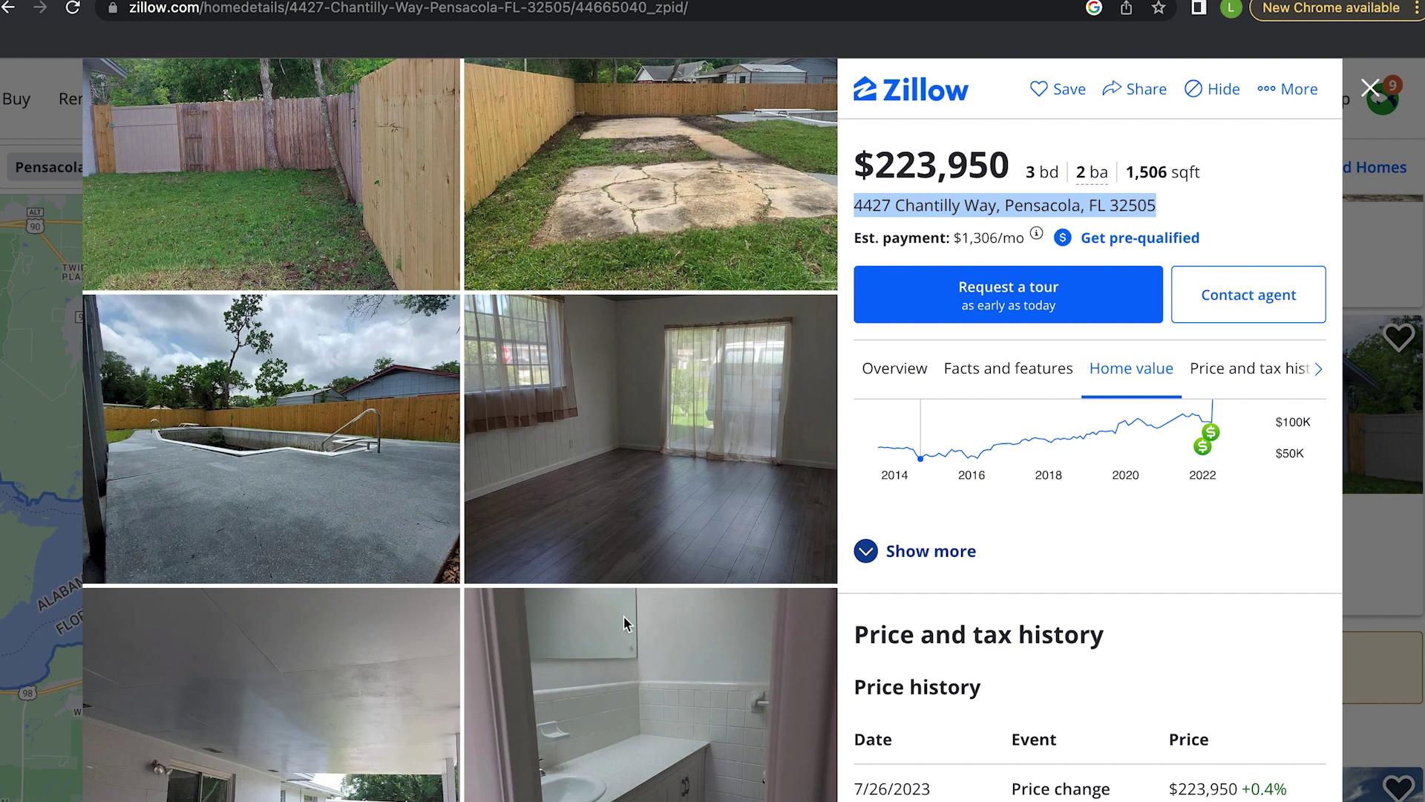
scroll(624, 616, "down", 8)
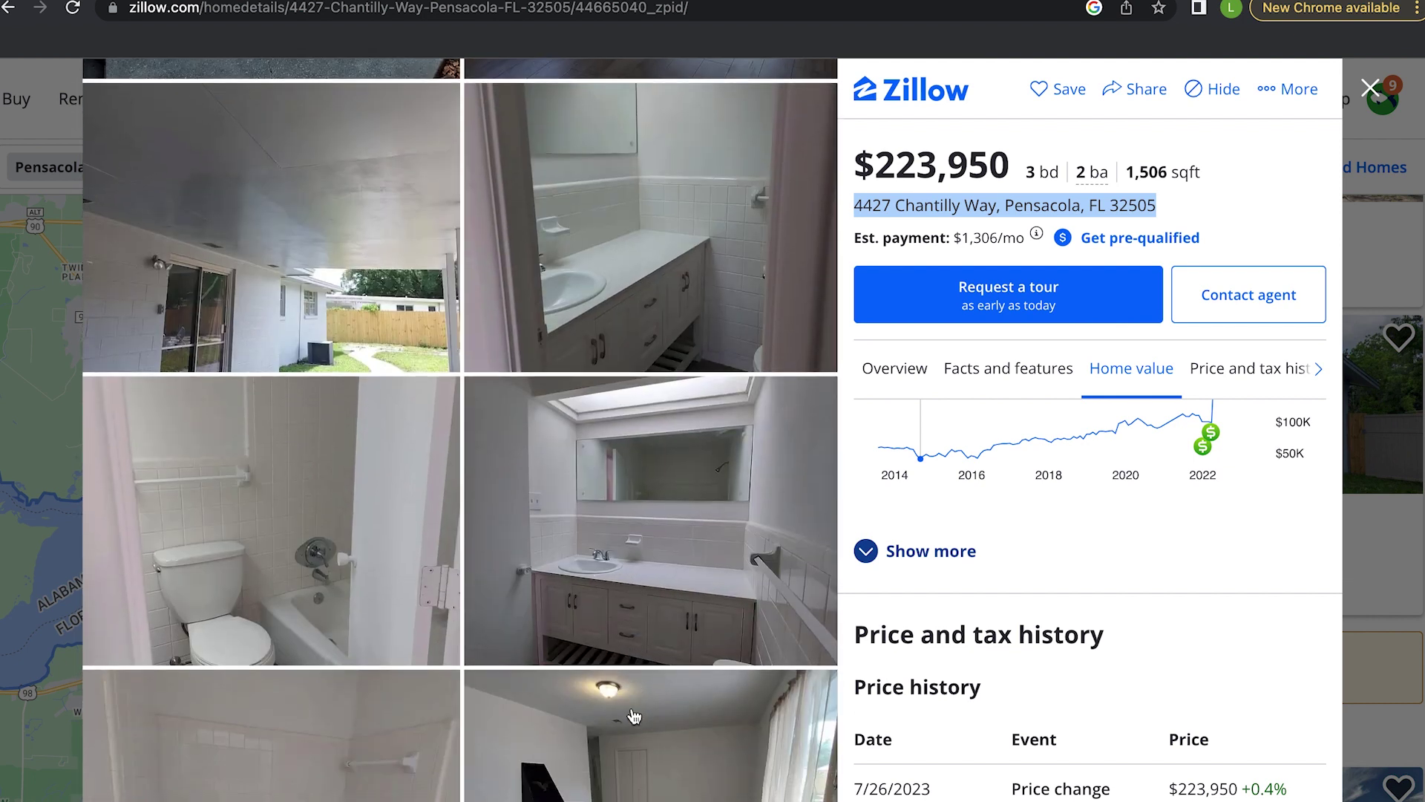
scroll(633, 714, "down", 2)
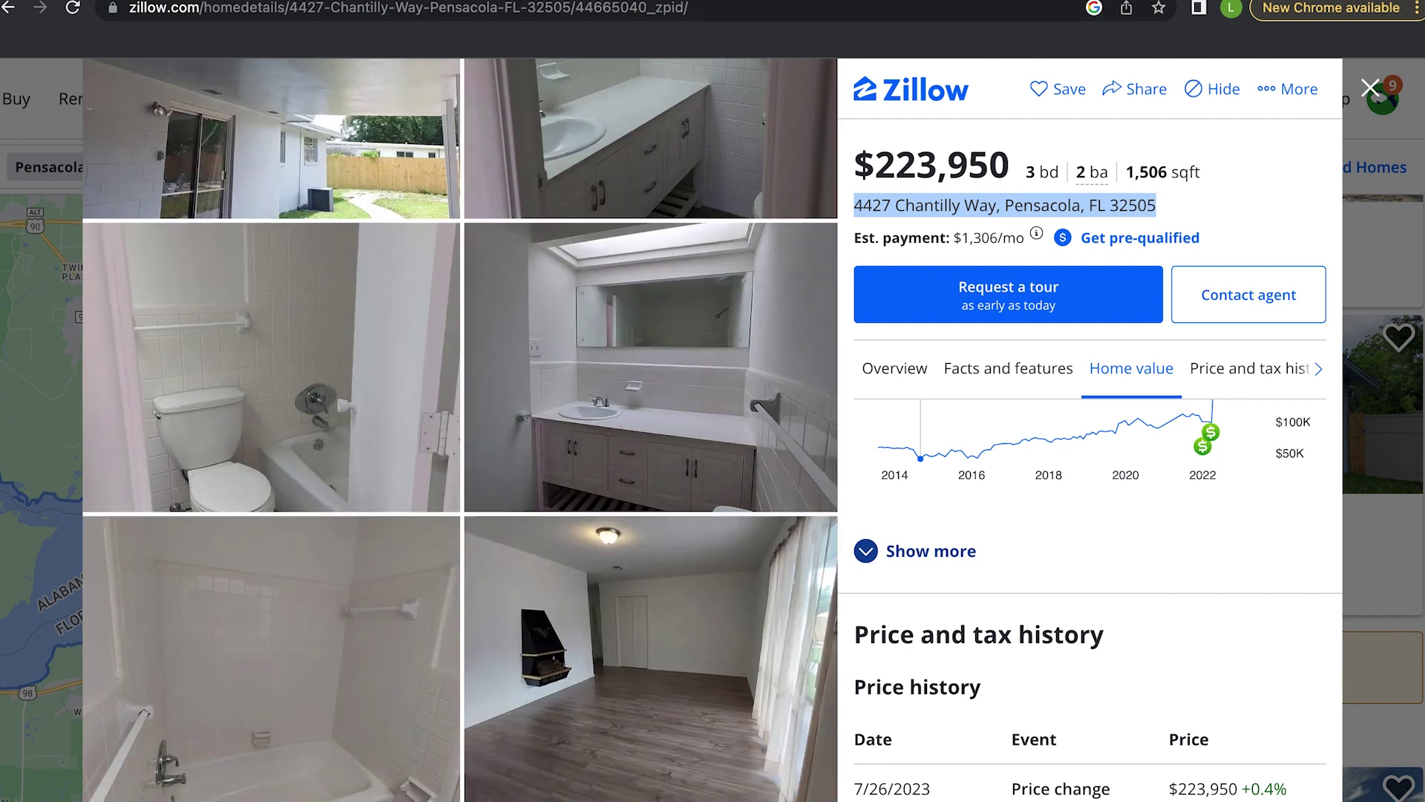
Step: Review the price changes and the public tax history in the Zillow listing of the $223,950 house
left_click(292, 3)
scroll(1104, 510, "down", 8)
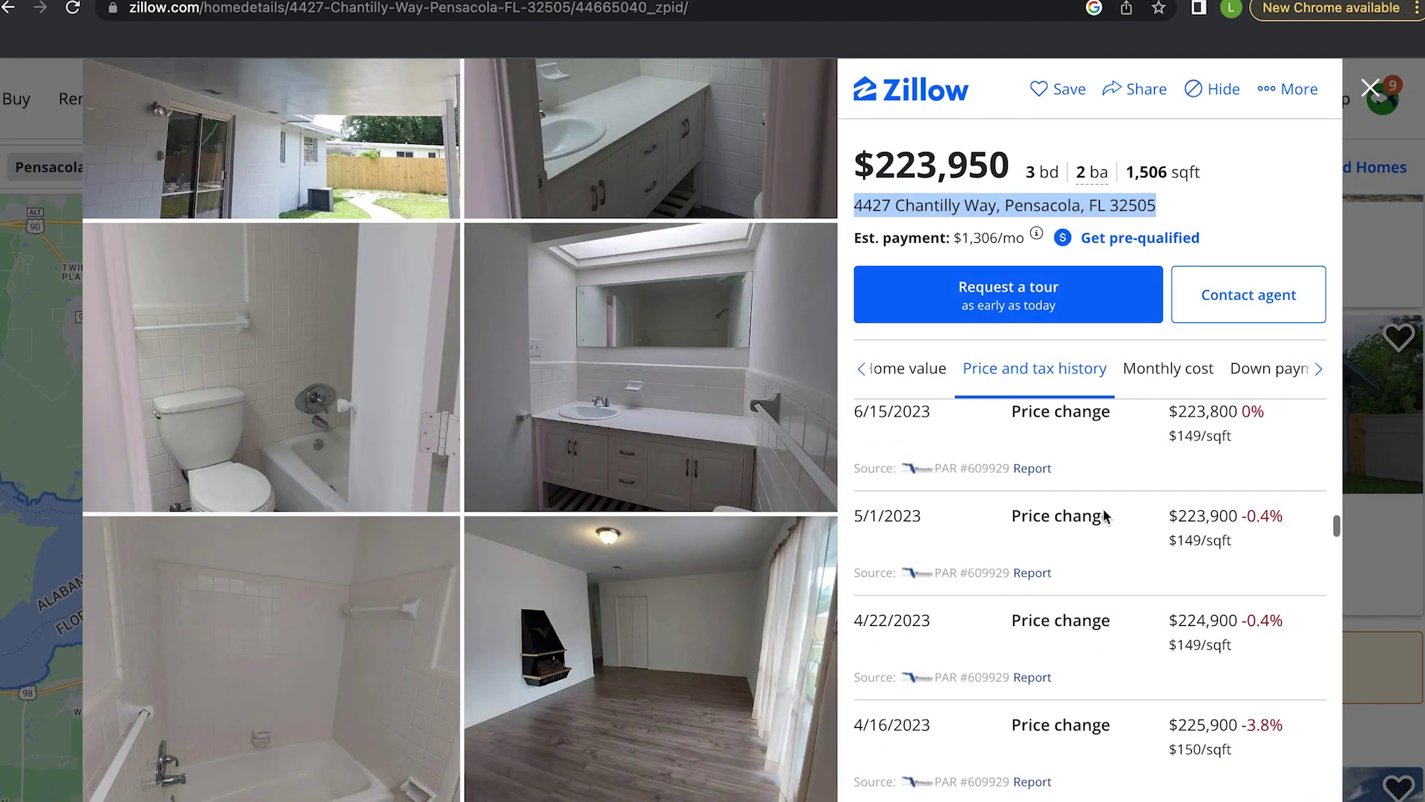
scroll(1103, 516, "down", 10)
scroll(1103, 515, "up", 4)
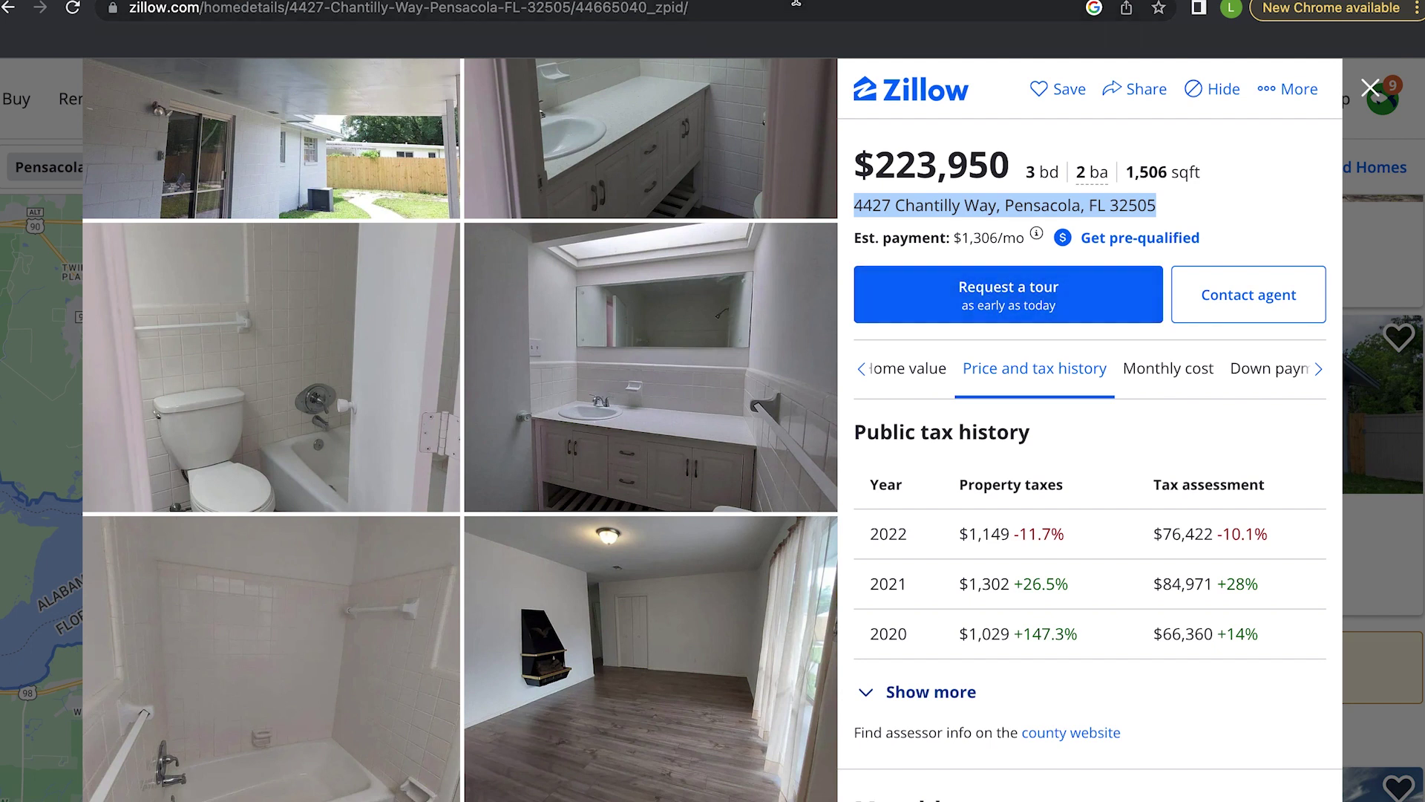
Step: Switch to the Investment_Analysis_revised spreadsheet and review the Guesty, Pricelabs and total operating expense entries
key("ctrl+Tab")
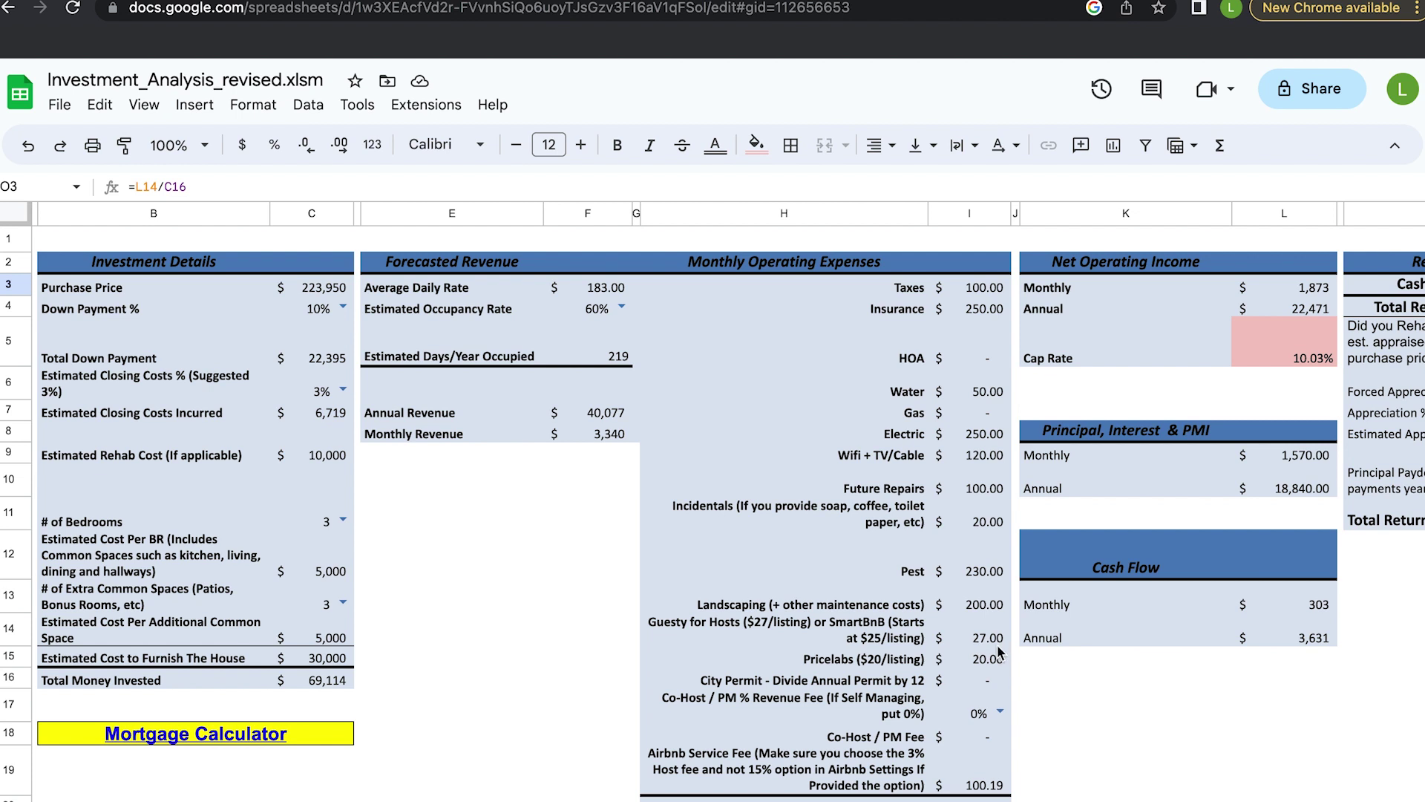
left_click(978, 643)
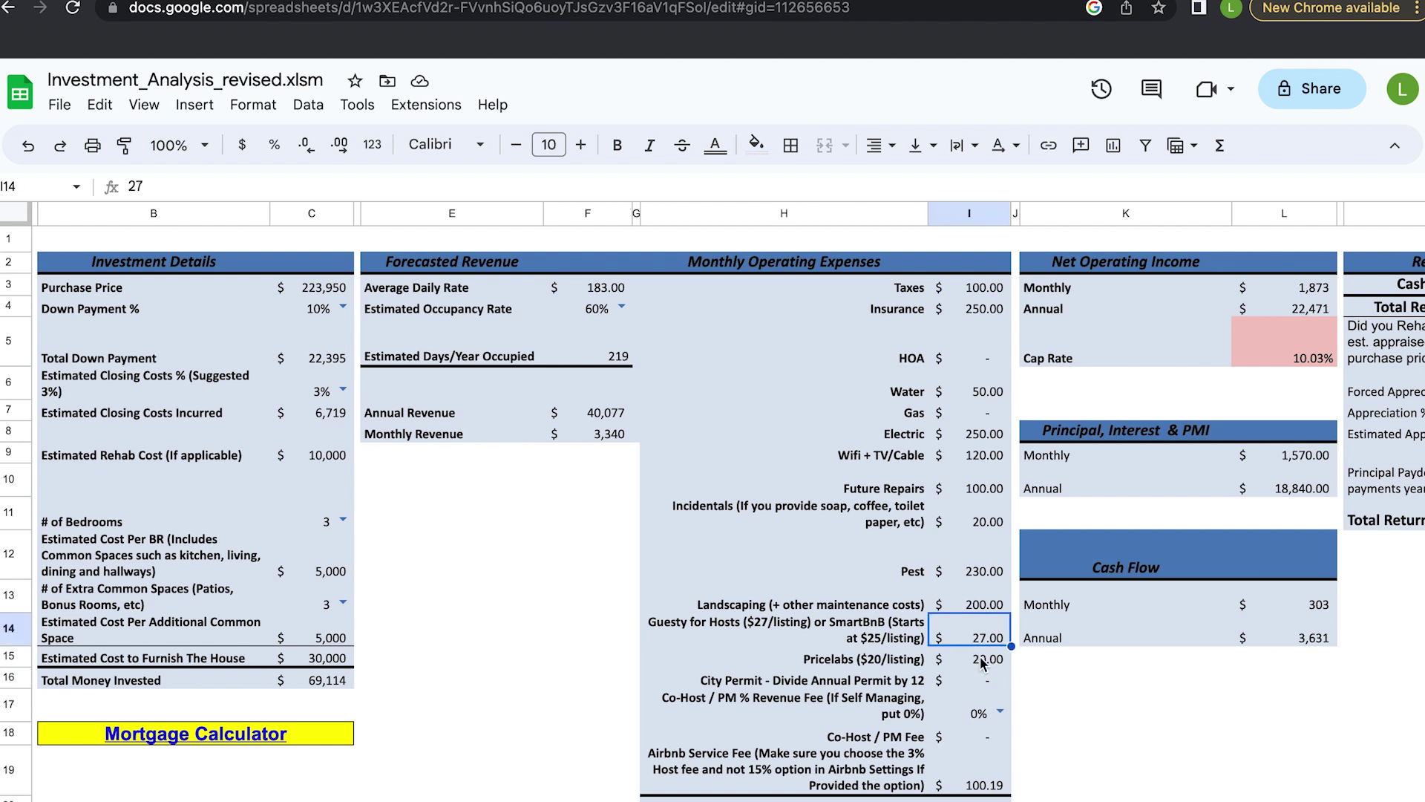
left_click(978, 662)
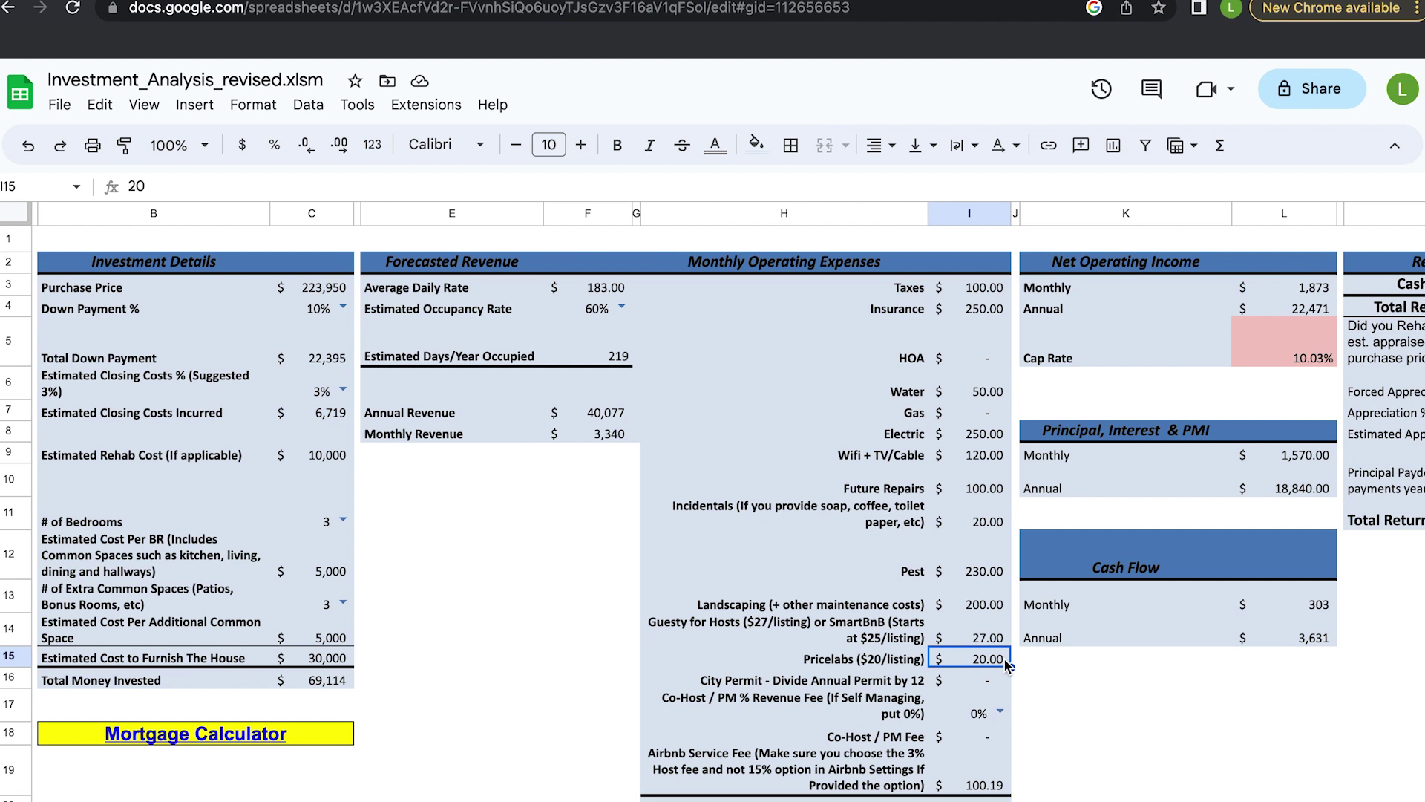
scroll(1042, 779, "down", 2)
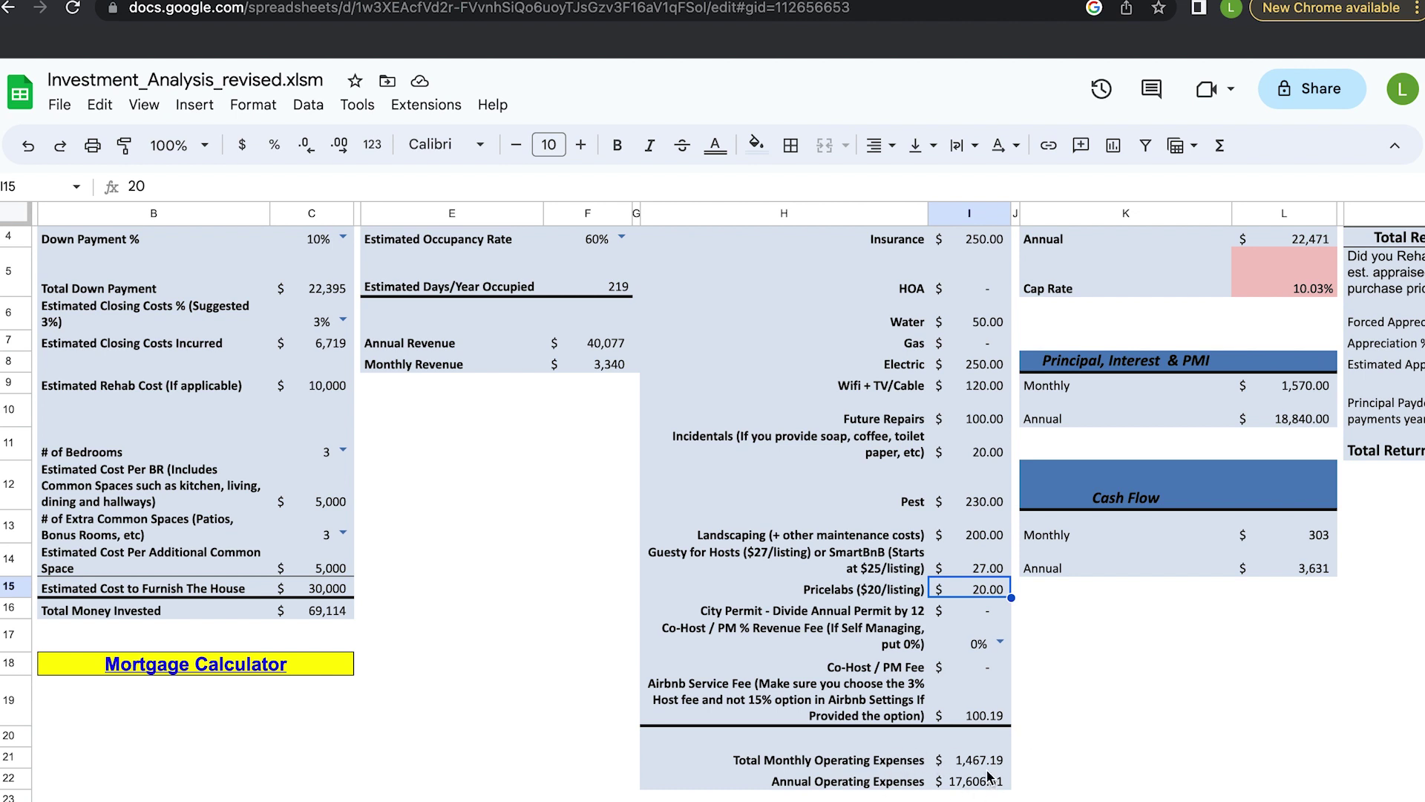
scroll(1039, 759, "up", 1)
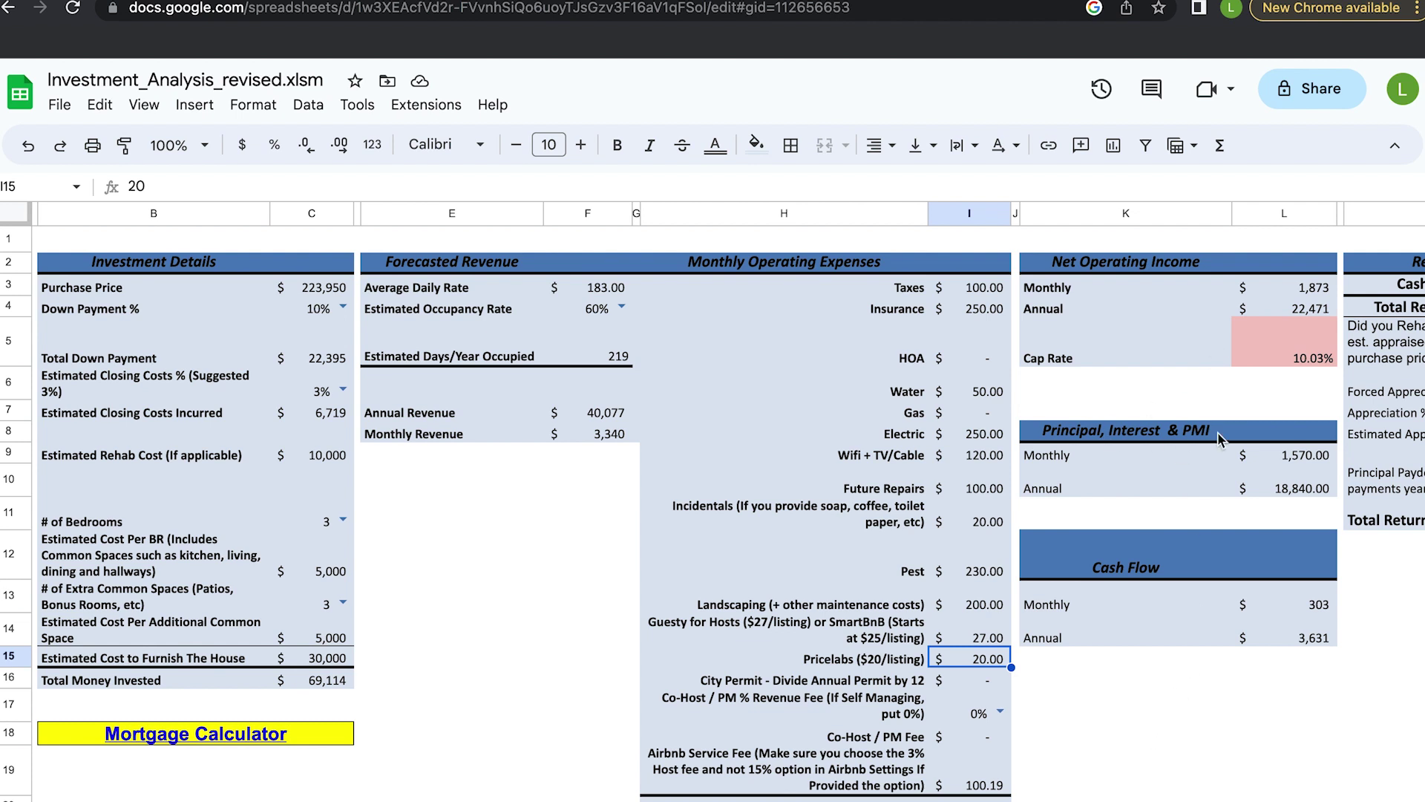
Step: Find the sheet's Mortgage Calculator link, switch to Bankrate's calculator and review the home price, down payment and loan term
left_click(162, 737)
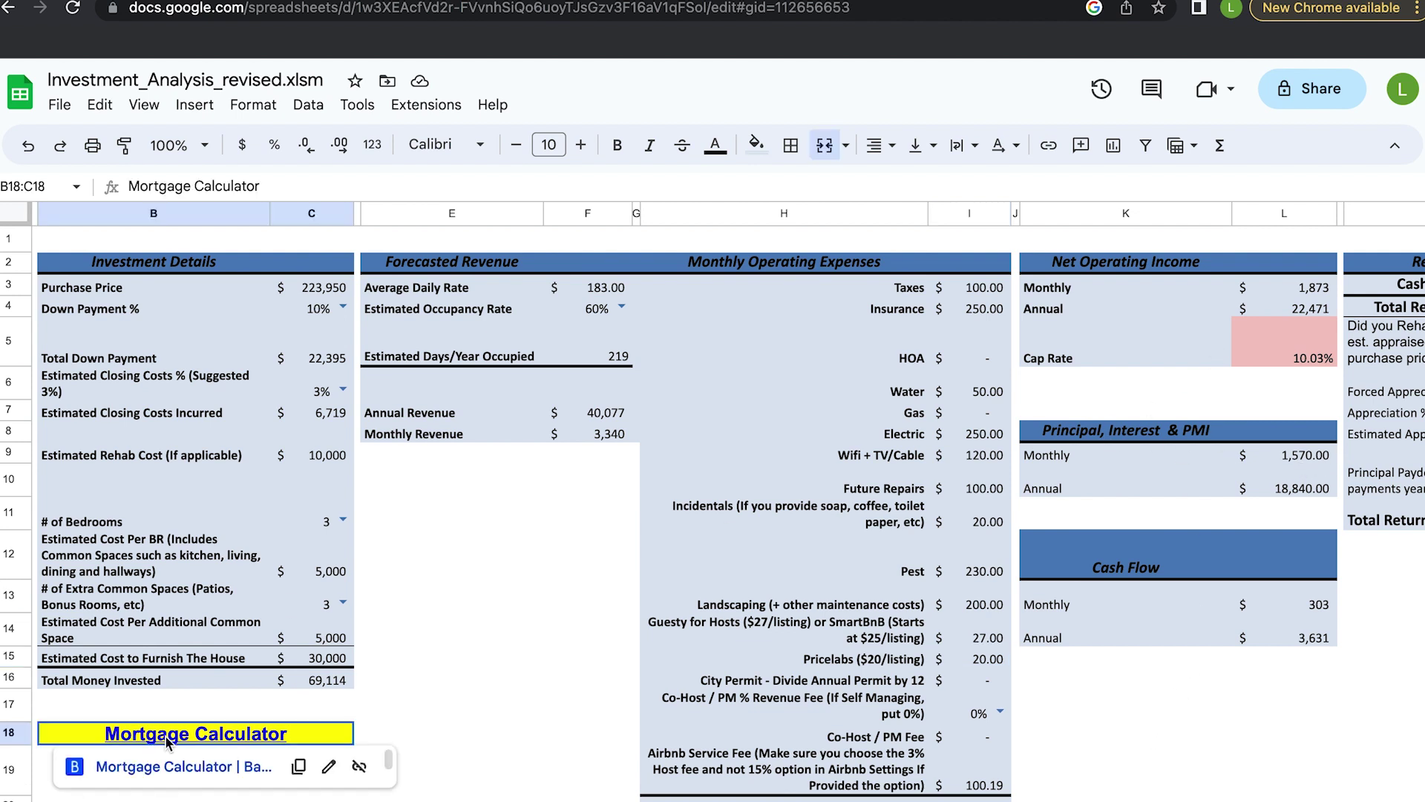
mouse_move(443, 1)
left_click(453, 26)
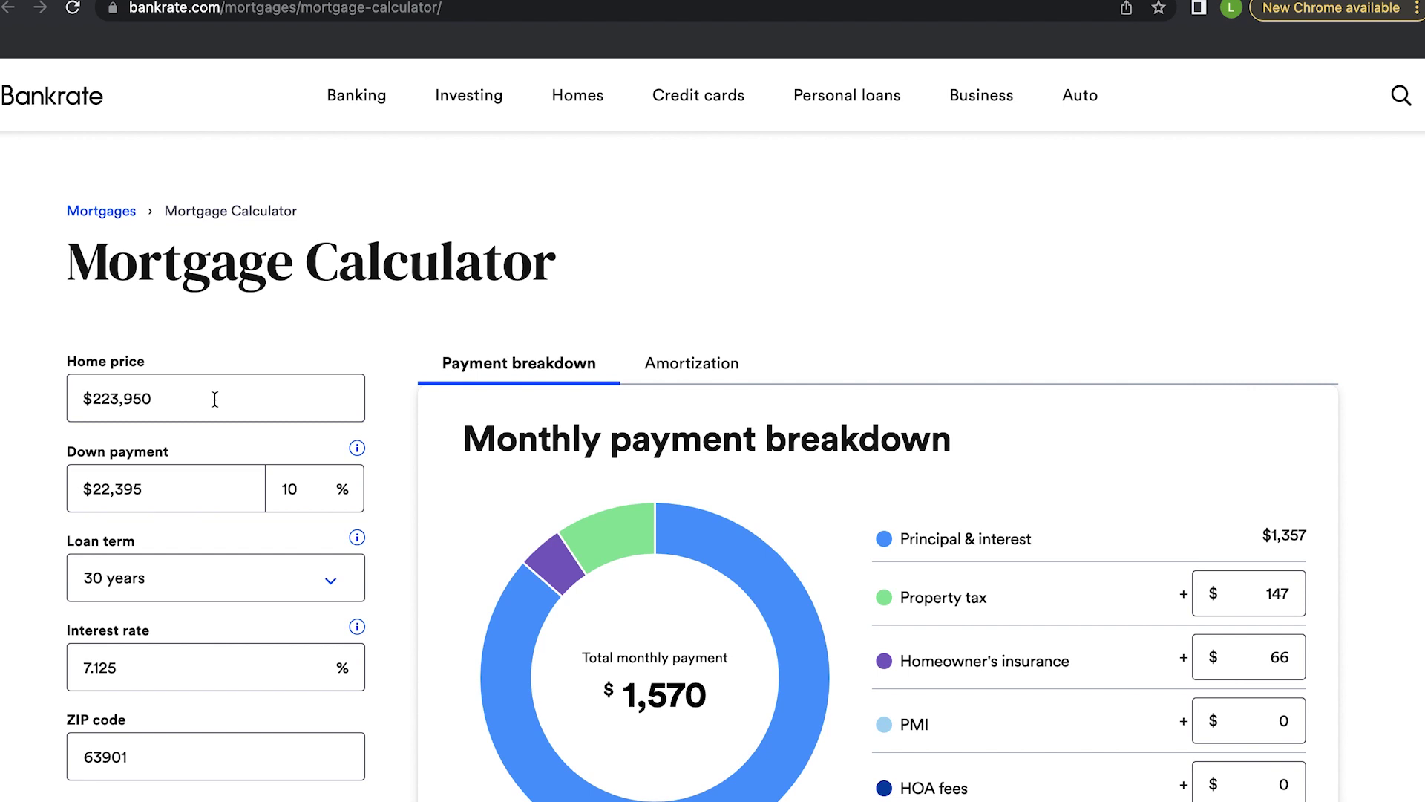
left_click(300, 486)
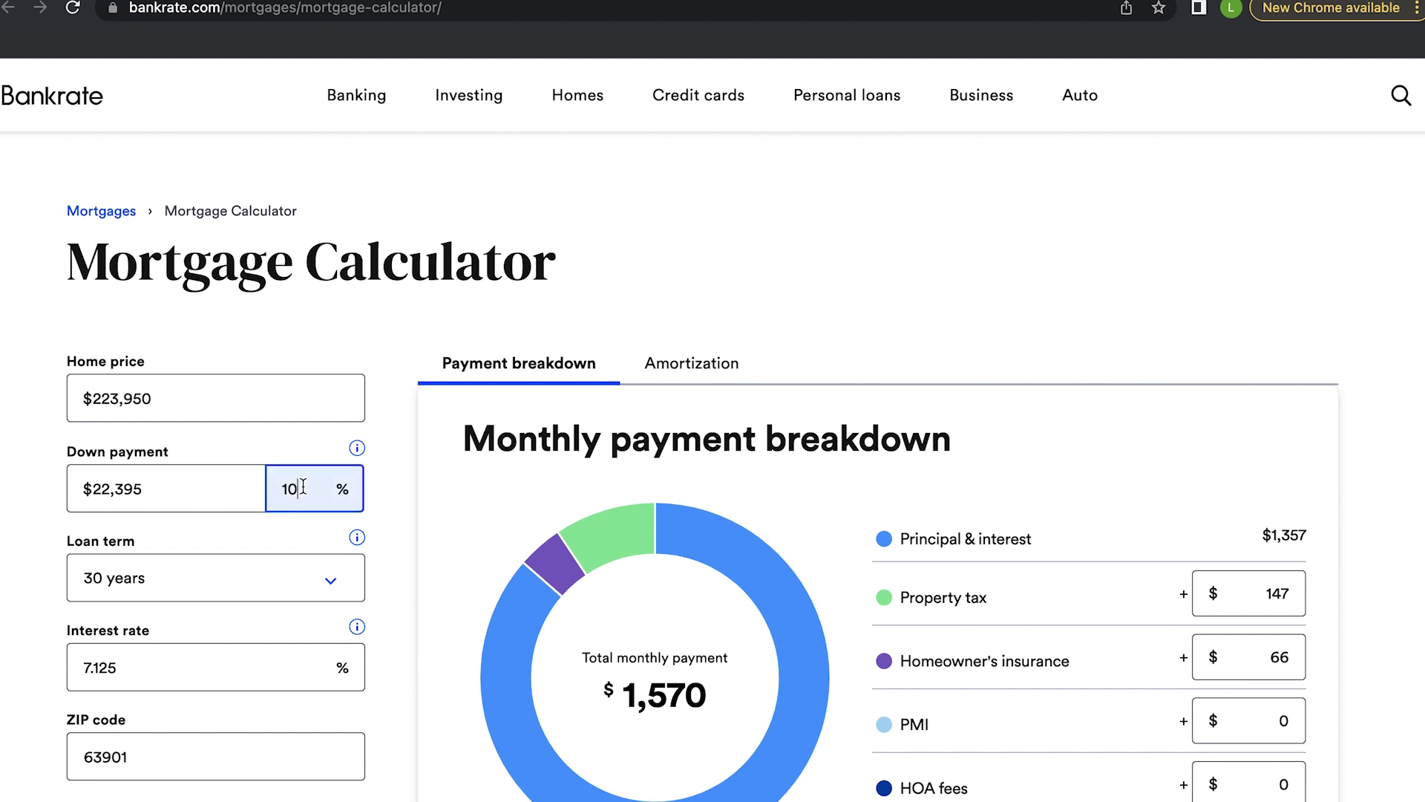
left_click(246, 587)
left_click(224, 590)
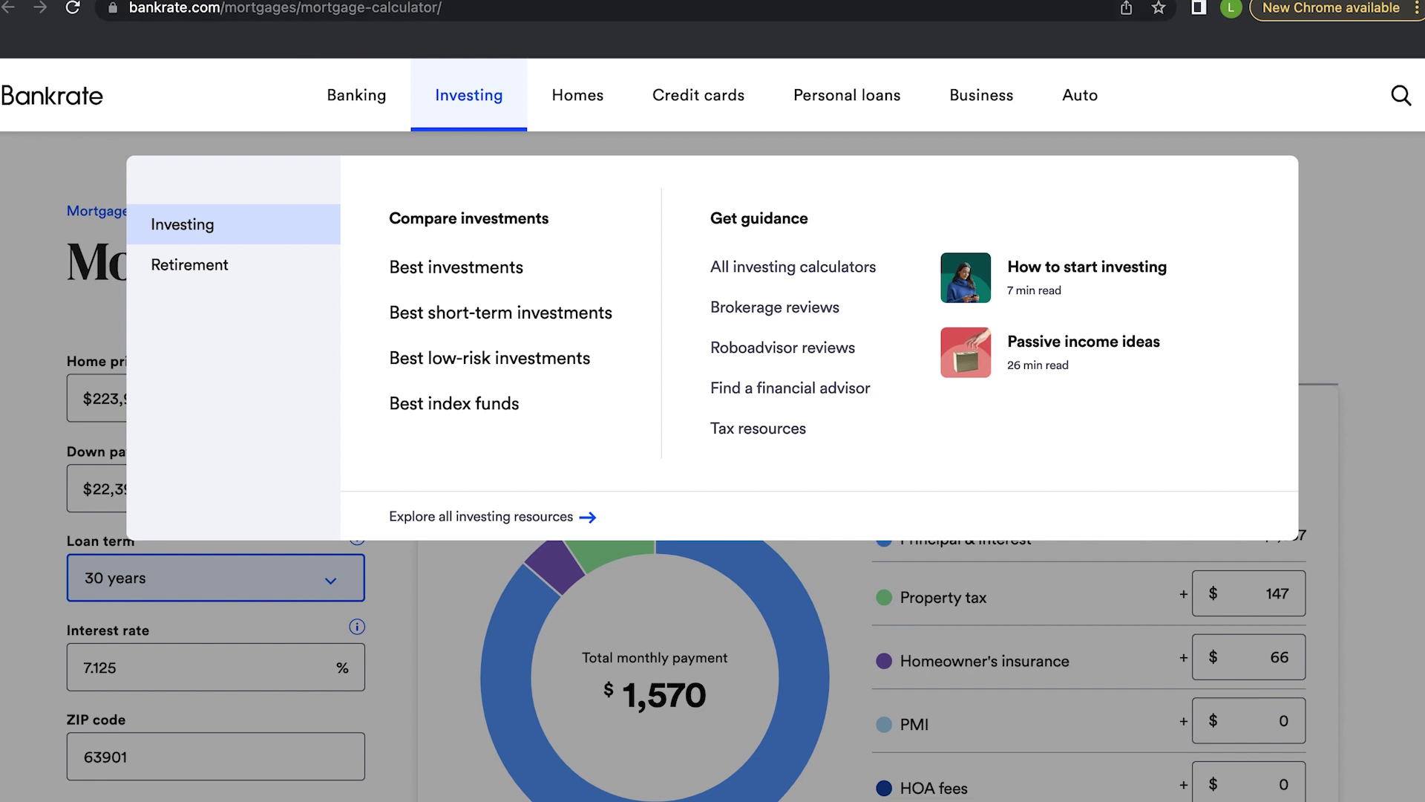
Step: Return to the investment spreadsheet and examine the annual mortgage payment, the Cash Flow section and the Cash on Cash Return formula
left_click(438, 2)
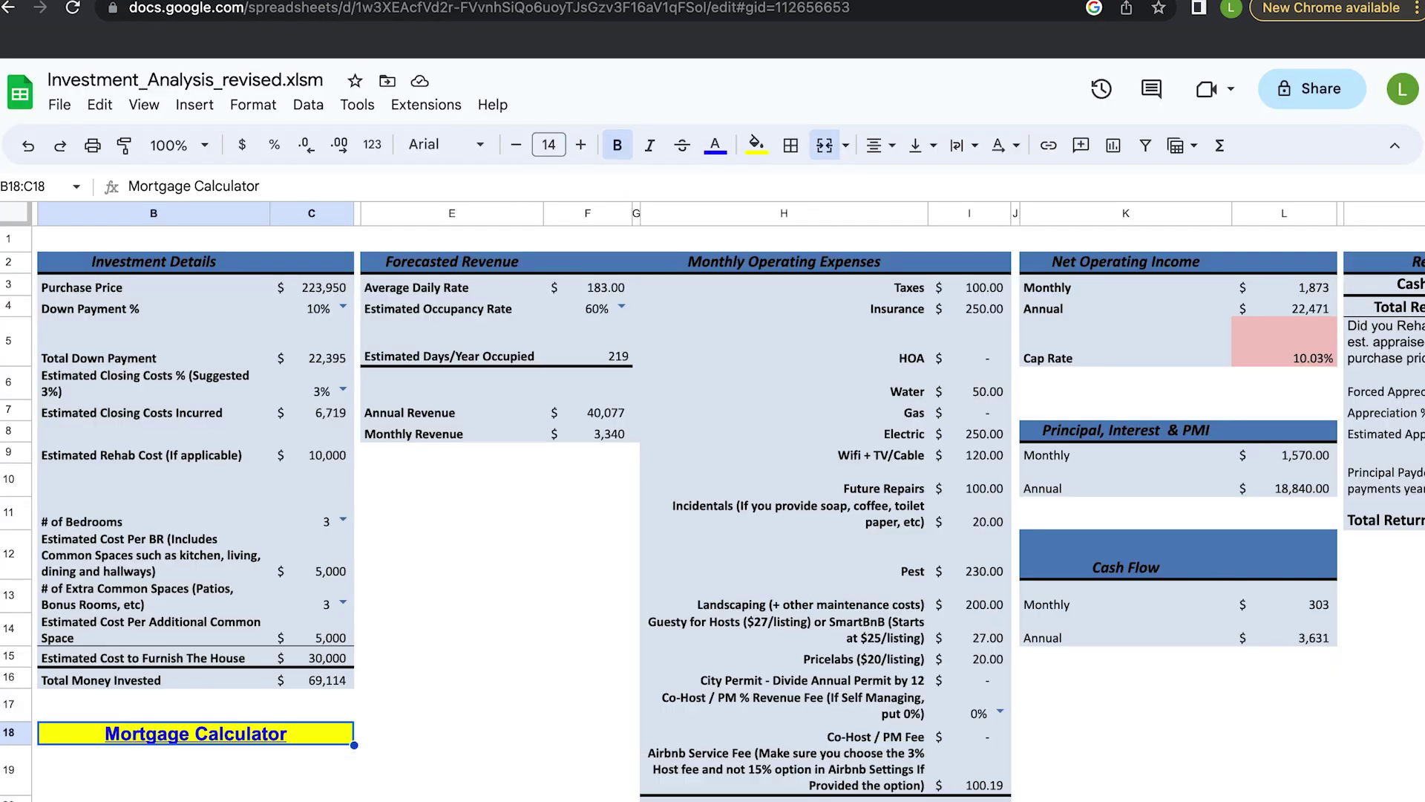
left_click(1307, 489)
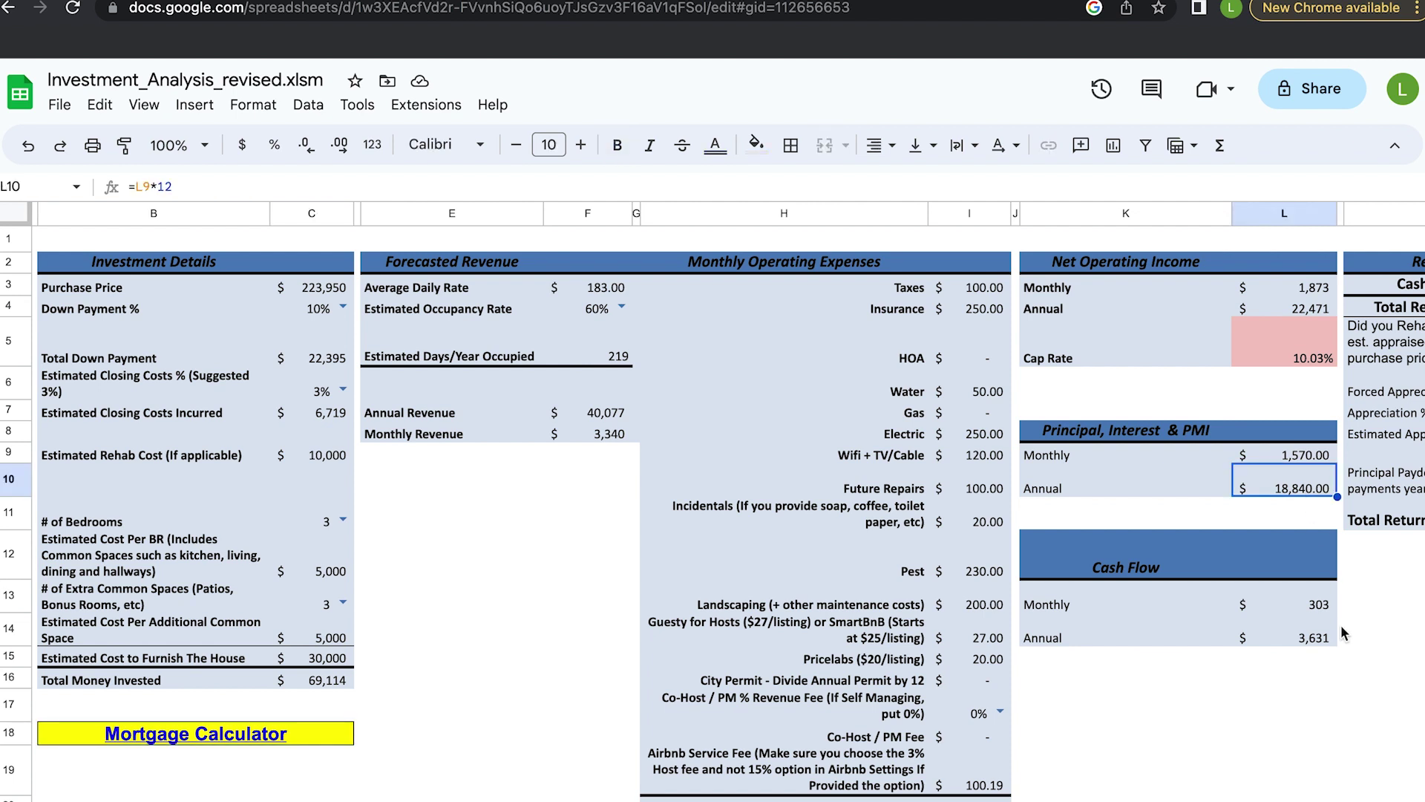
scroll(1324, 671, "right", 8)
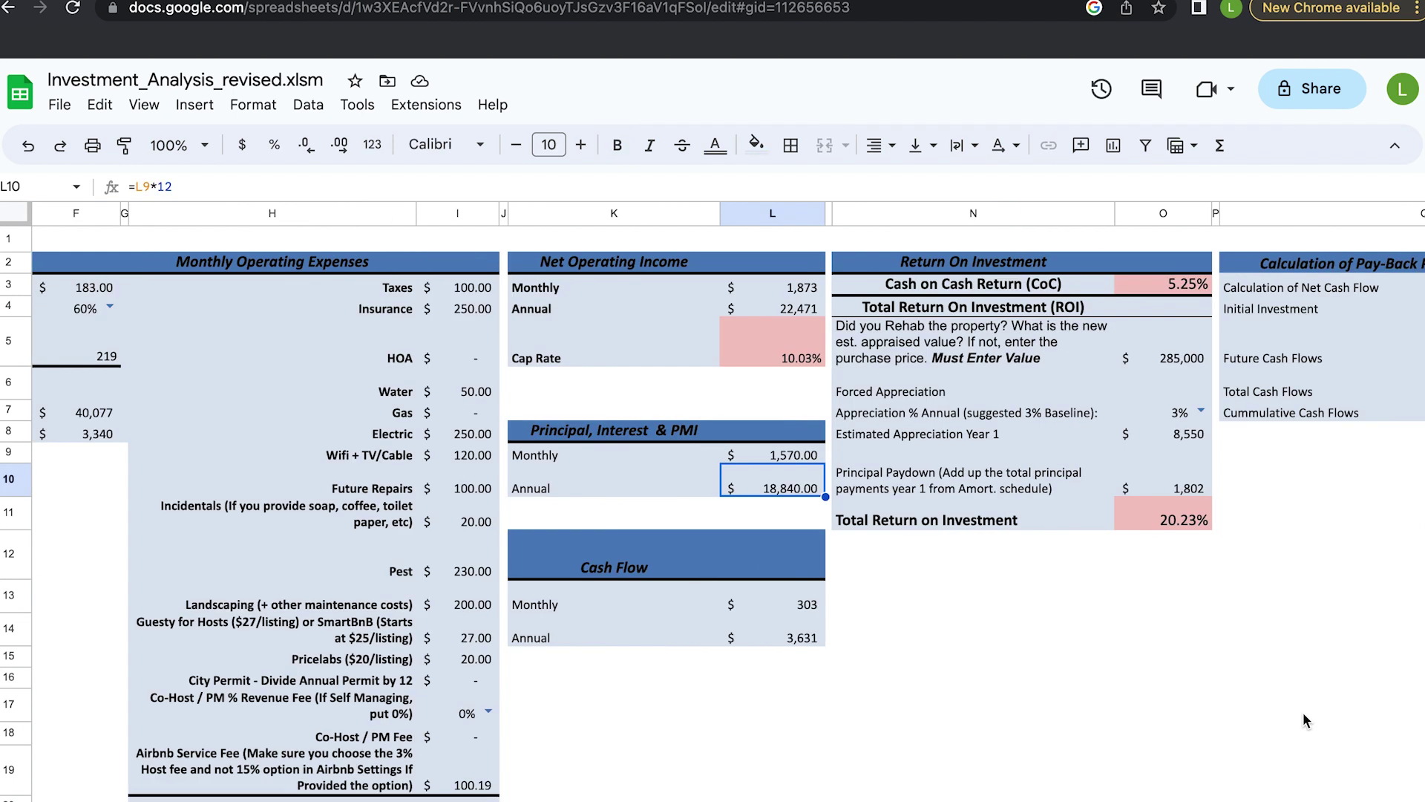
scroll(1302, 711, "right", 6)
scroll(1303, 711, "left", 2)
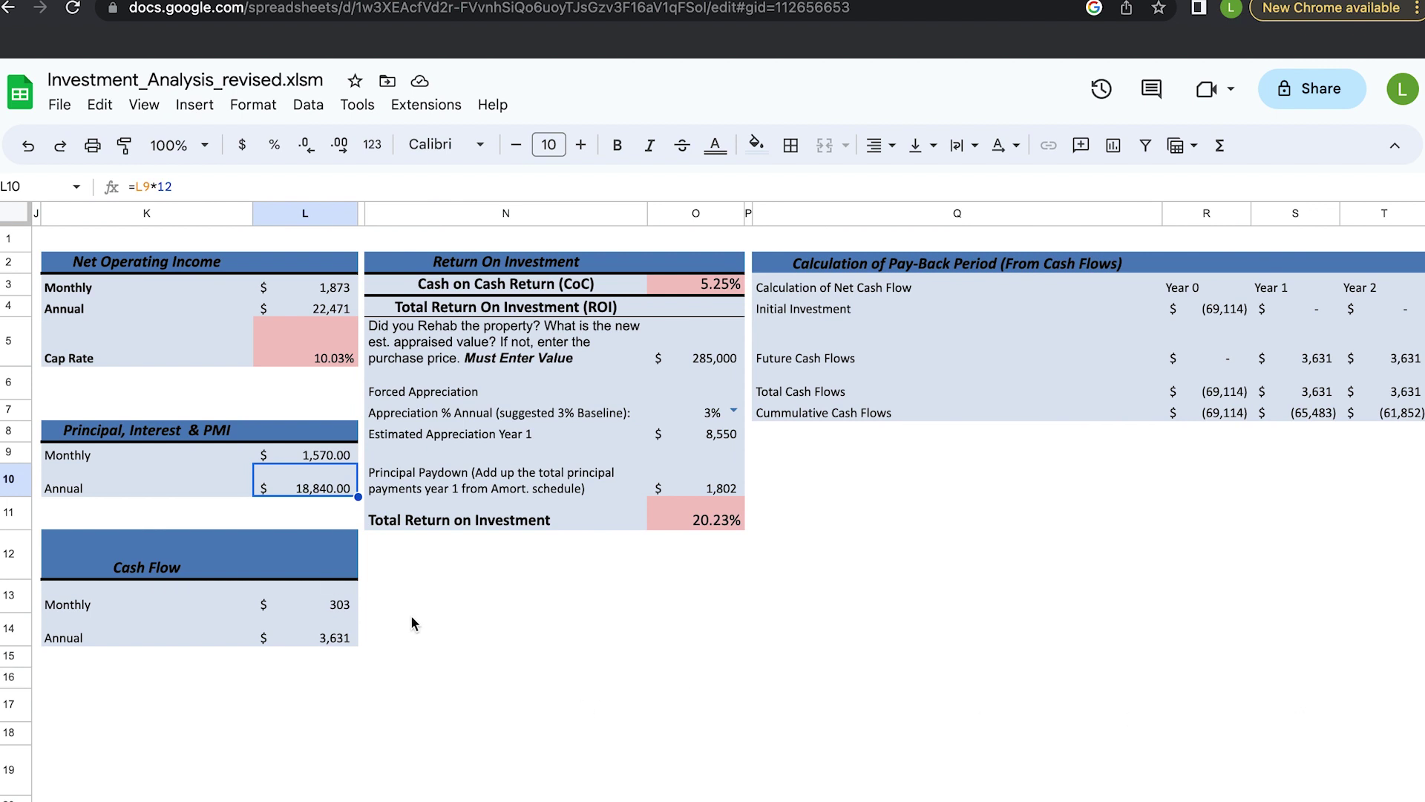
left_click(171, 569)
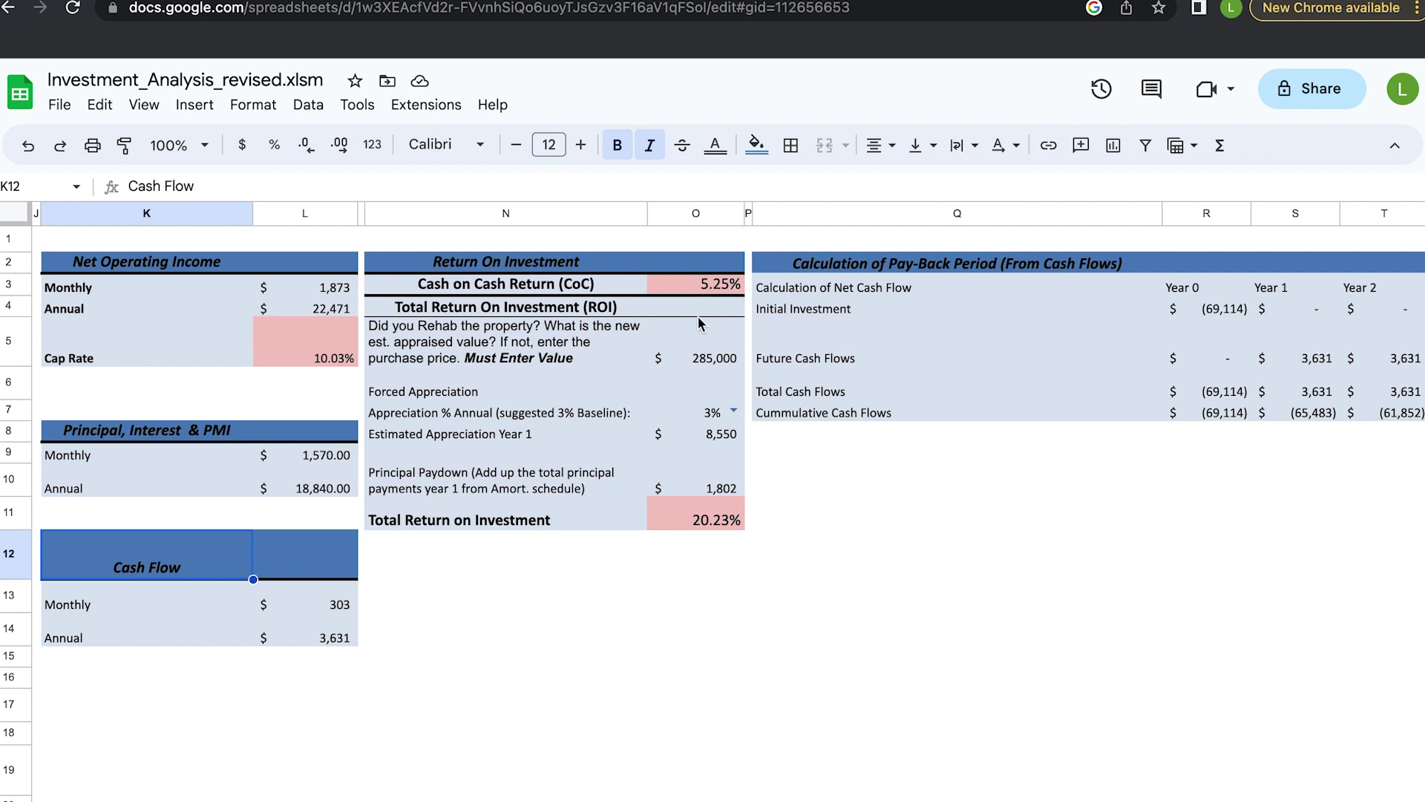
left_click(710, 288)
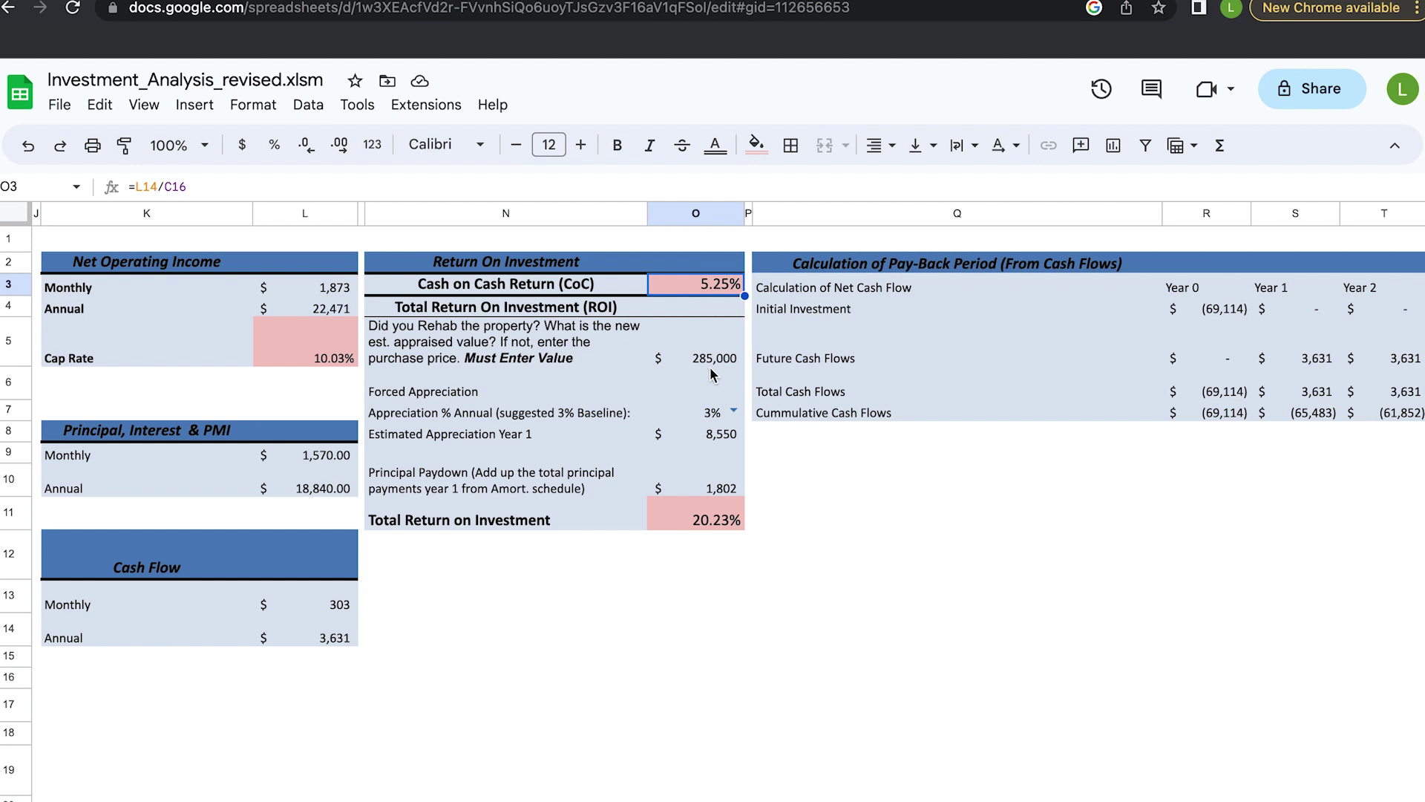
Step: Check the Total Return on Investment formula and set the estimated appraised value in the Return On Investment section to 250000
left_click(703, 521)
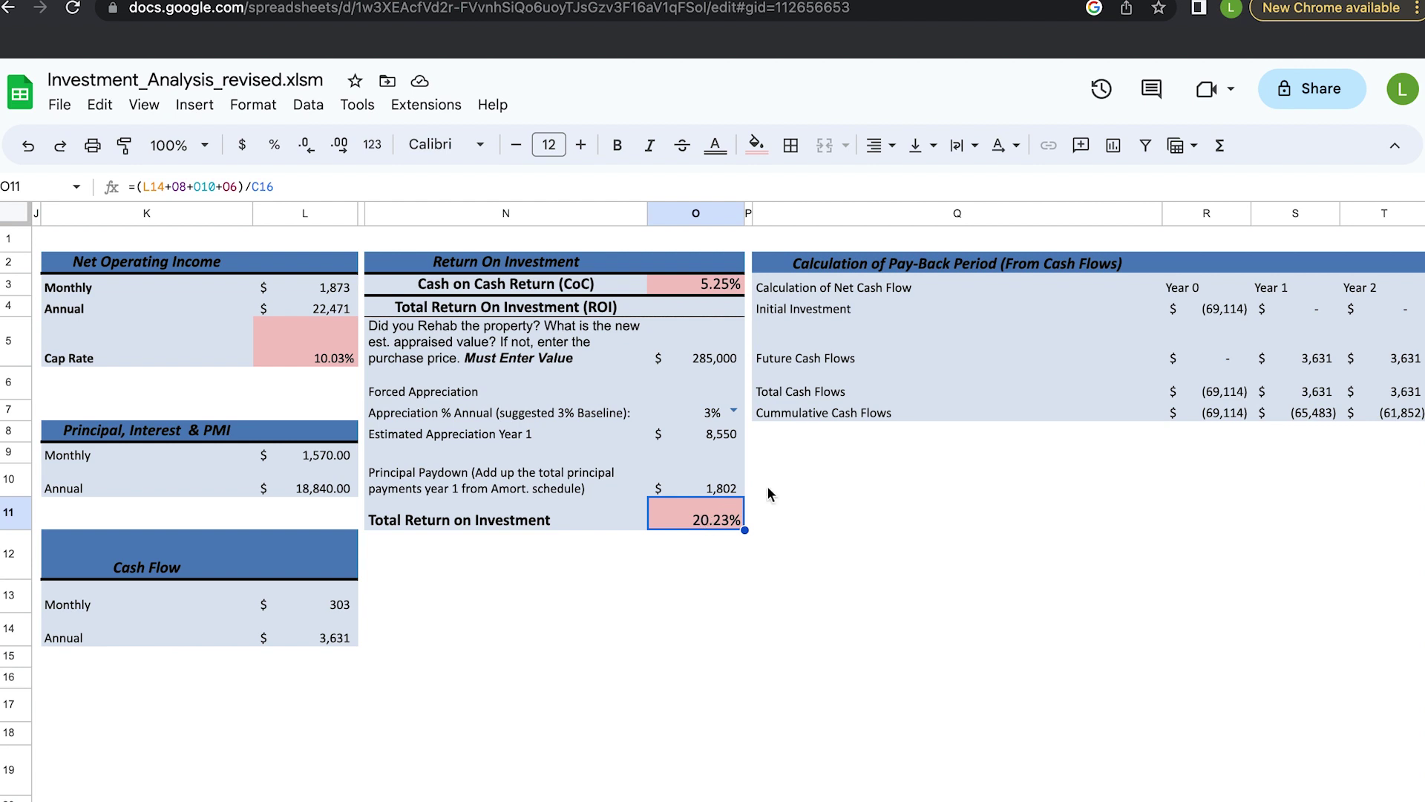
left_click(715, 361)
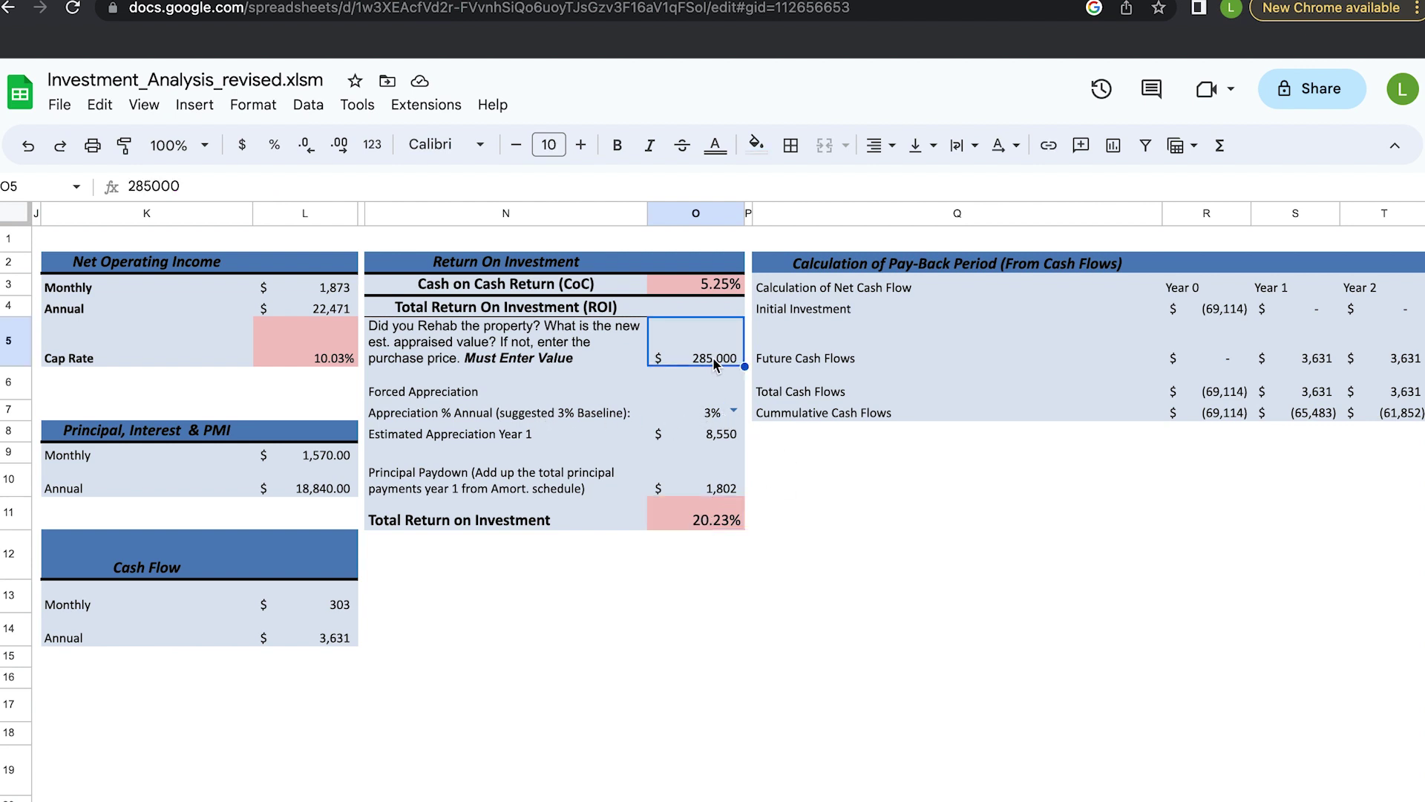
scroll(487, 532, "left", 10)
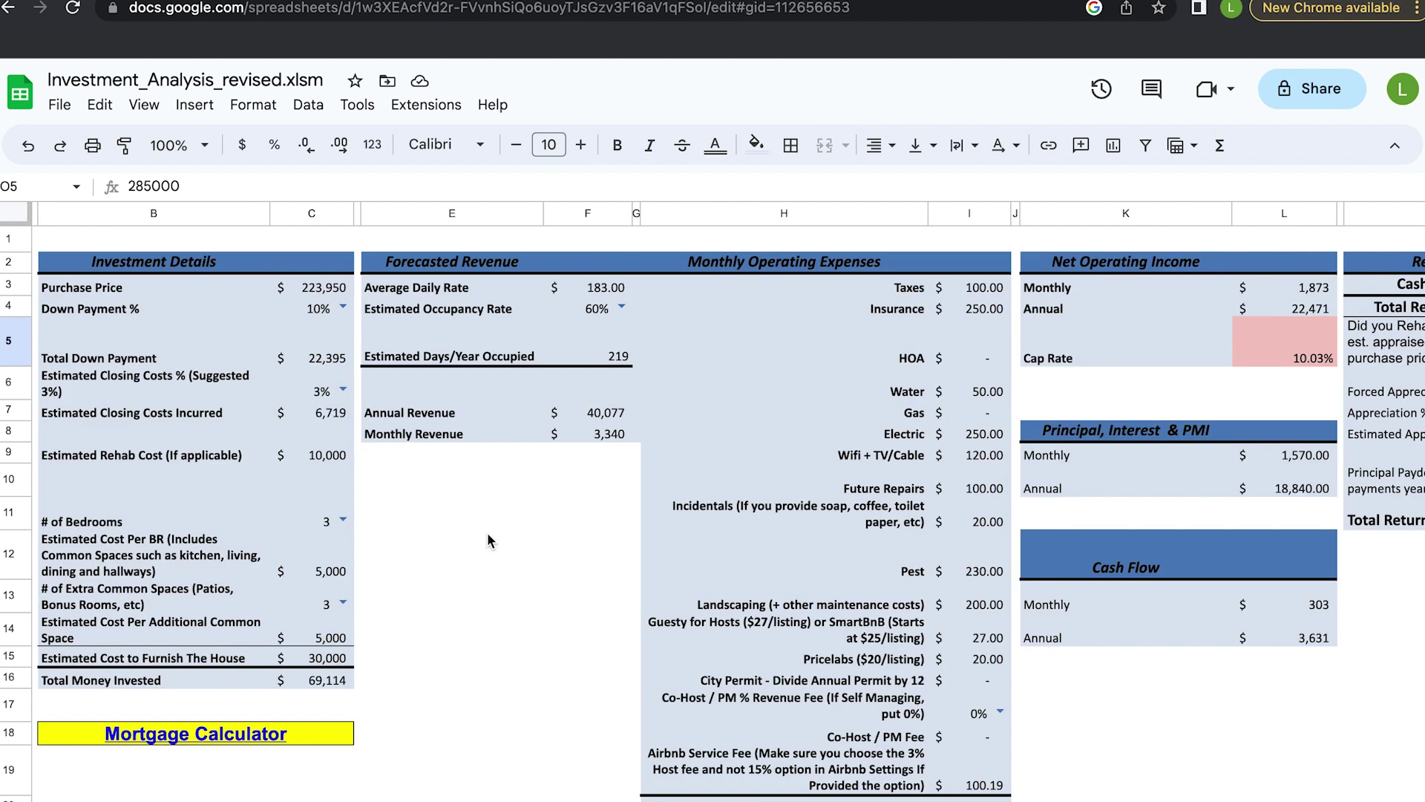
scroll(487, 536, "right", 15)
scroll(488, 536, "left", 5)
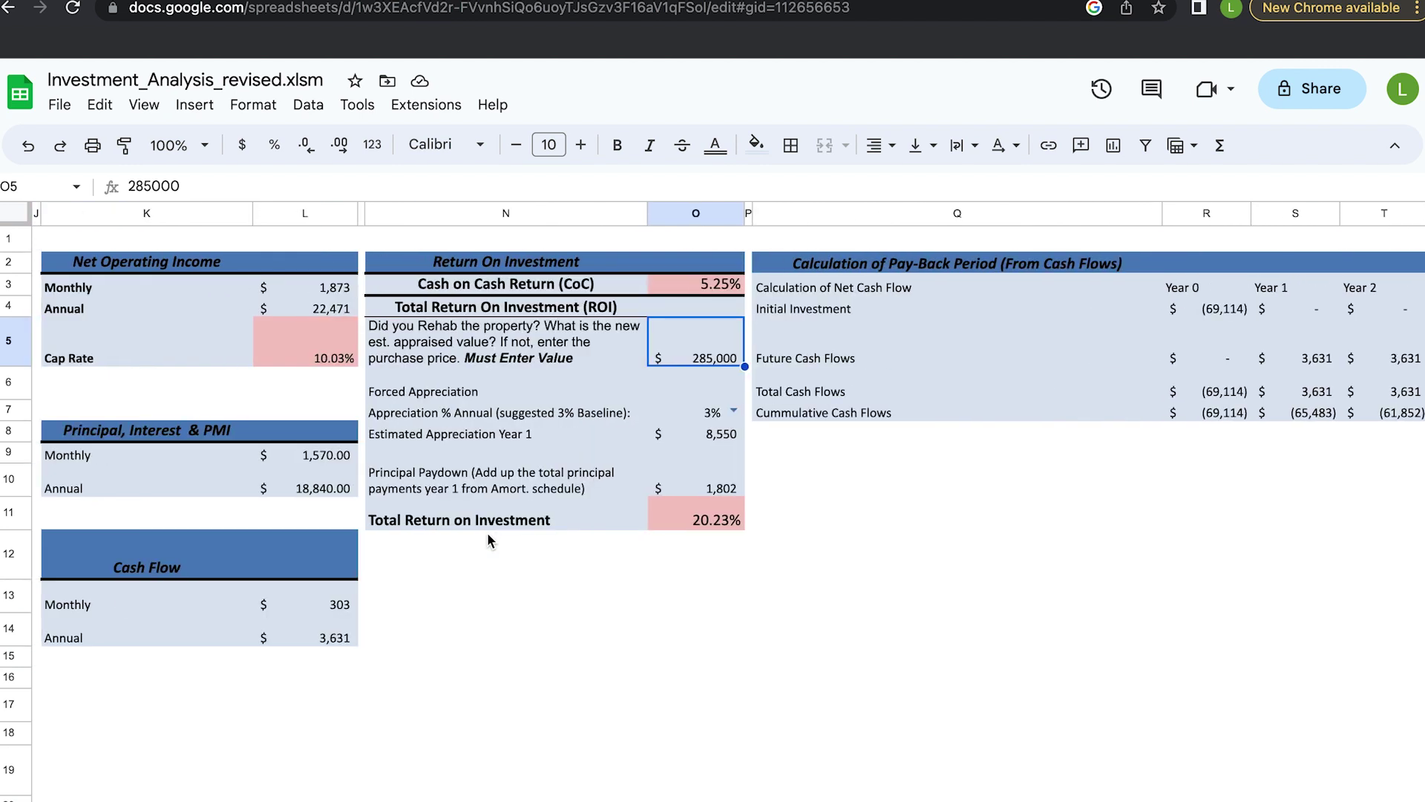
type("250000")
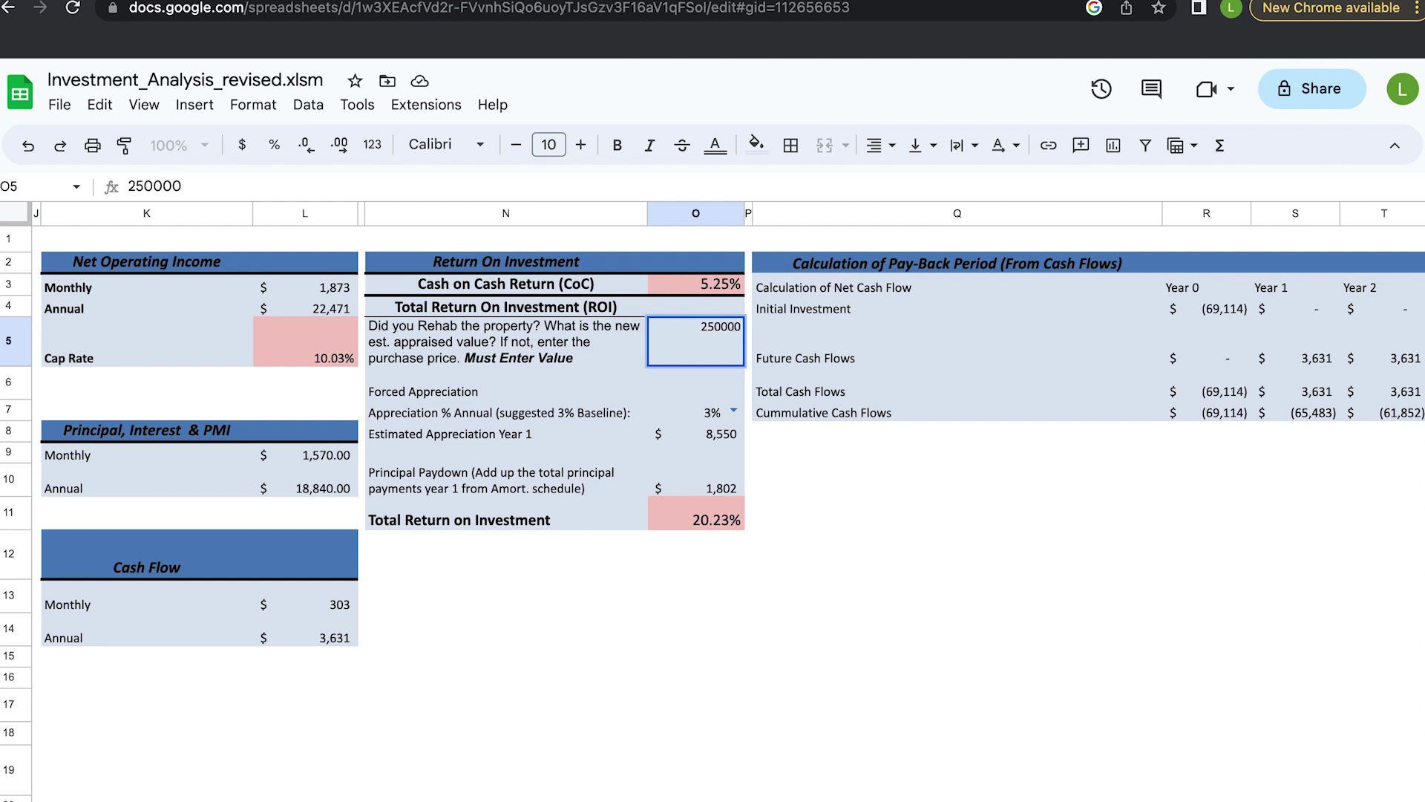
left_click(619, 714)
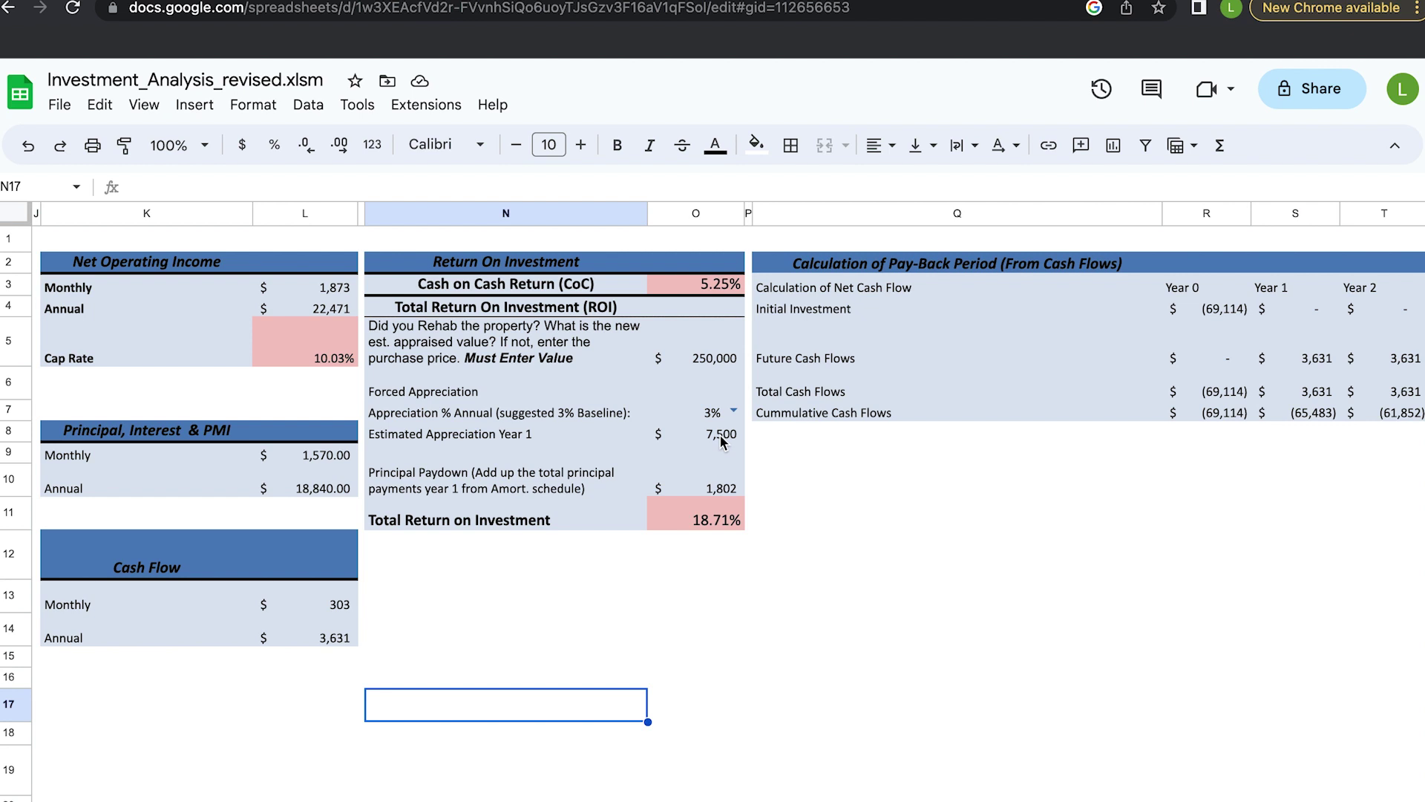
Step: Examine the Principal Paydown entry and the Total Return on Investment formula alongside the cash flow figures
left_click(727, 490)
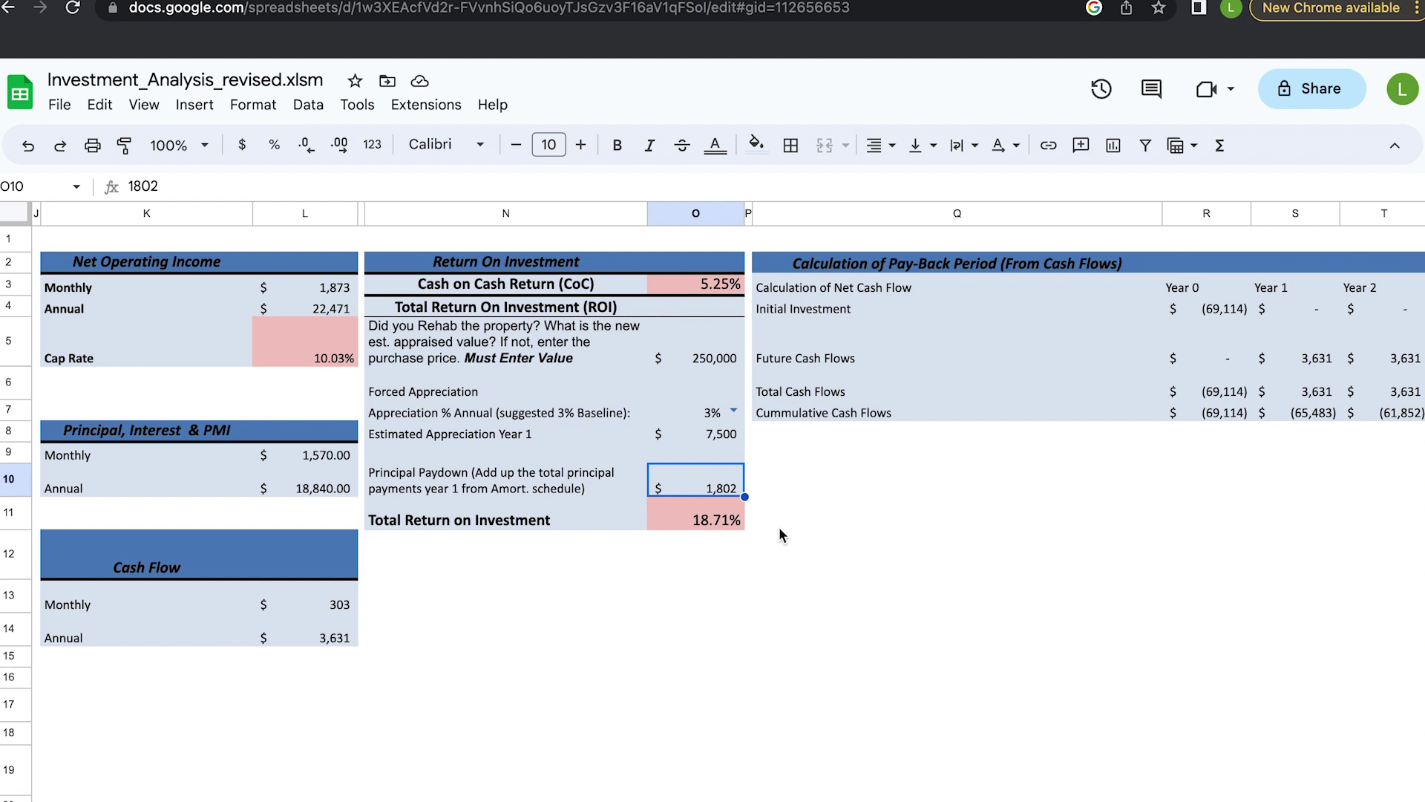
left_click(693, 511)
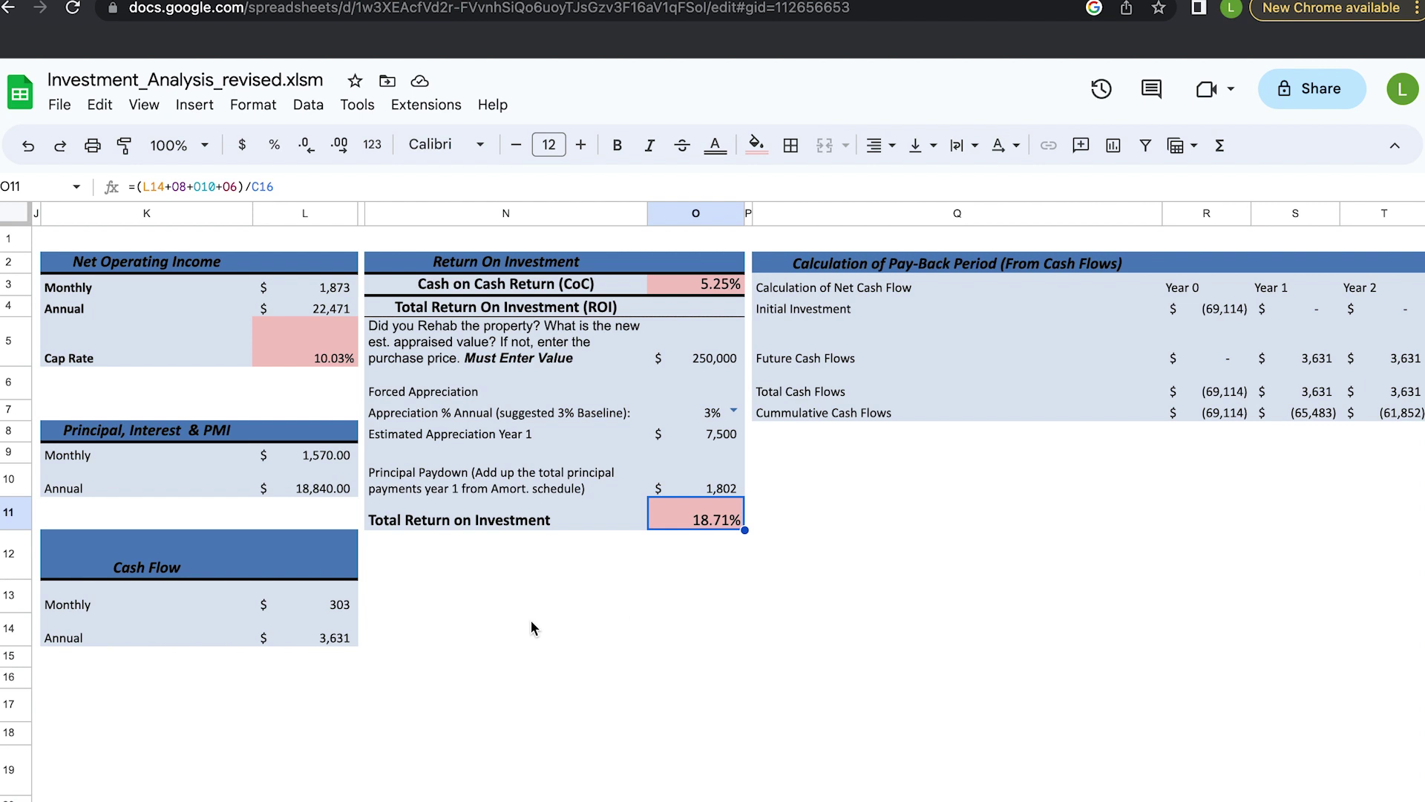
scroll(530, 619, "left", 5)
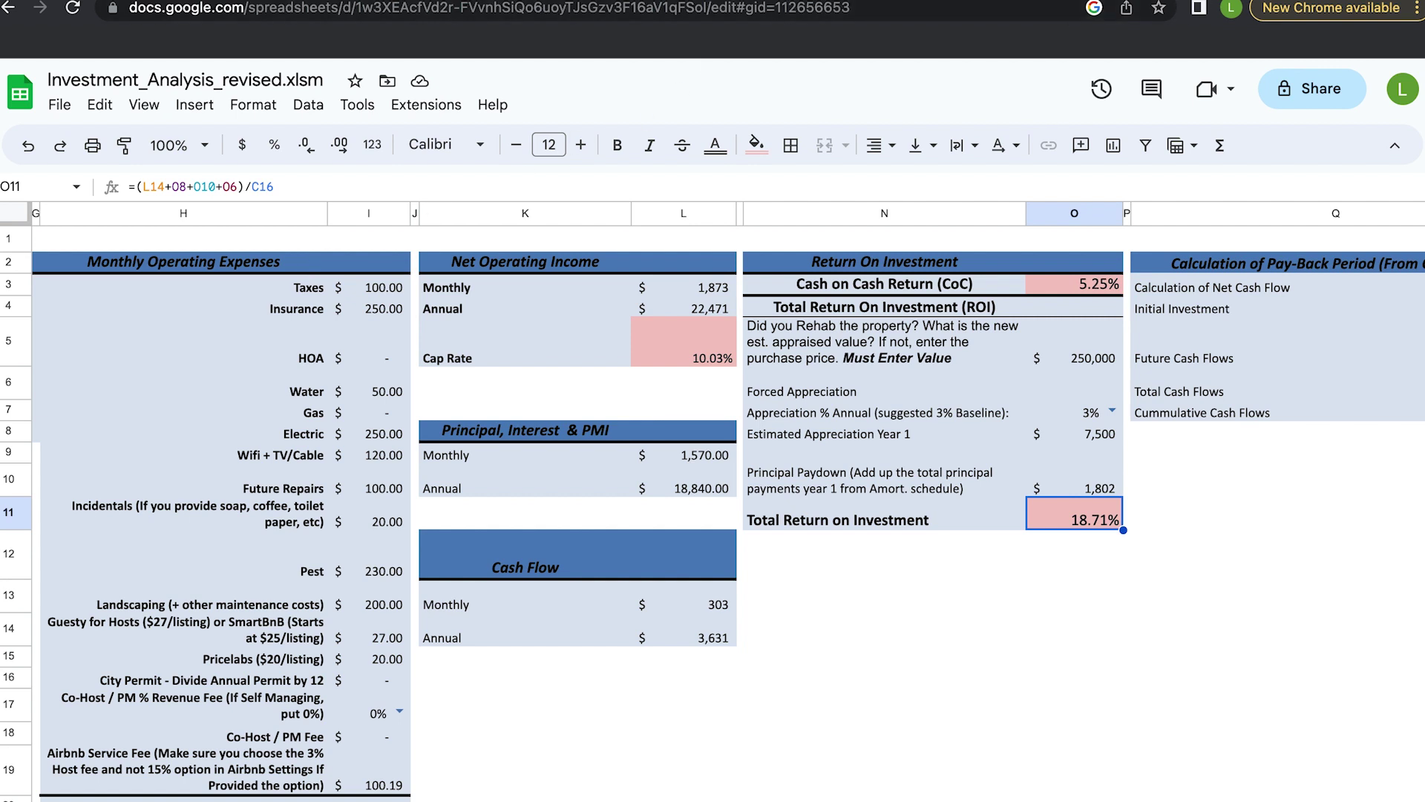
Step: Switch to the Most Likely Case.xlsx attachment in Gmail and review its purchase price, total money invested and annual operating expenses
left_click(1180, 0)
scroll(858, 516, "left", 8)
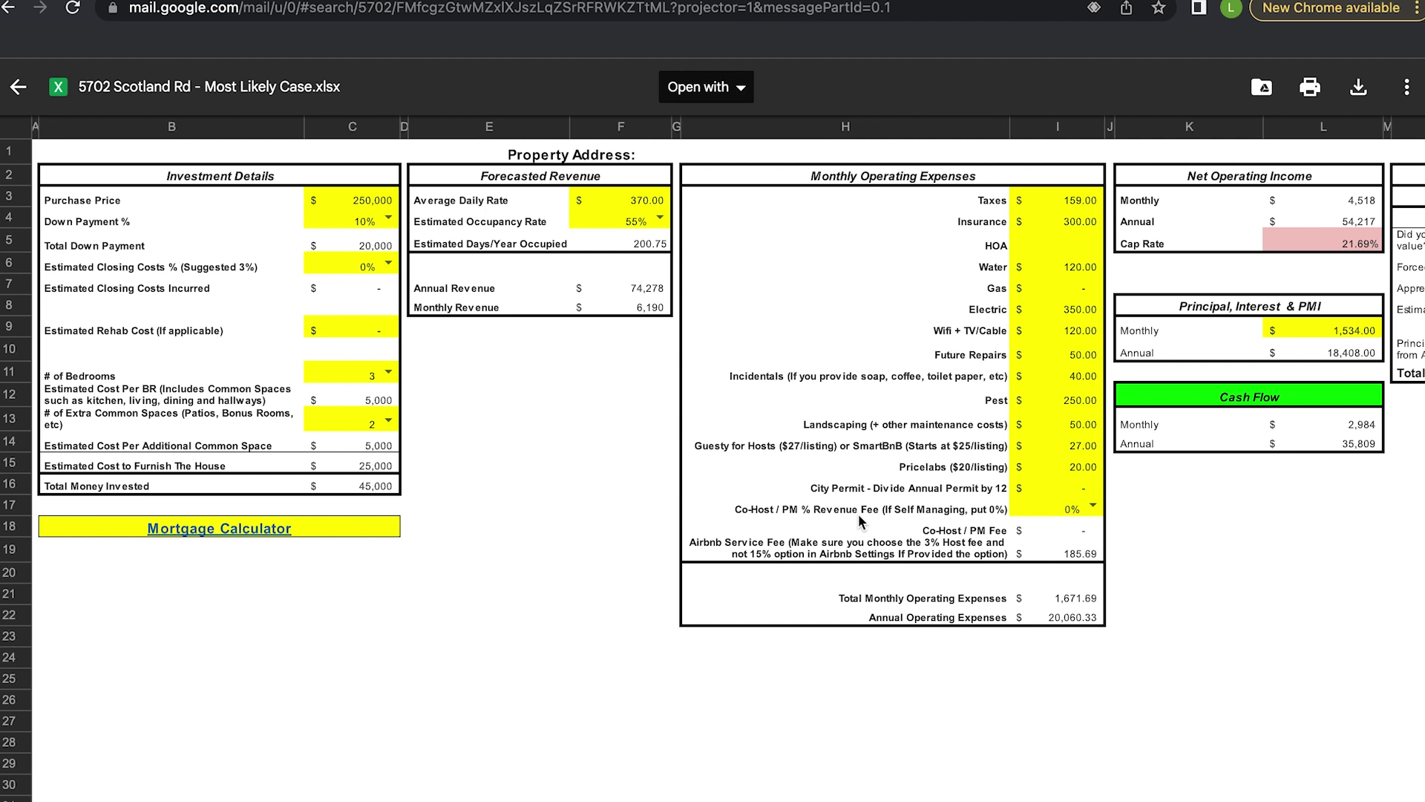
left_click(376, 199)
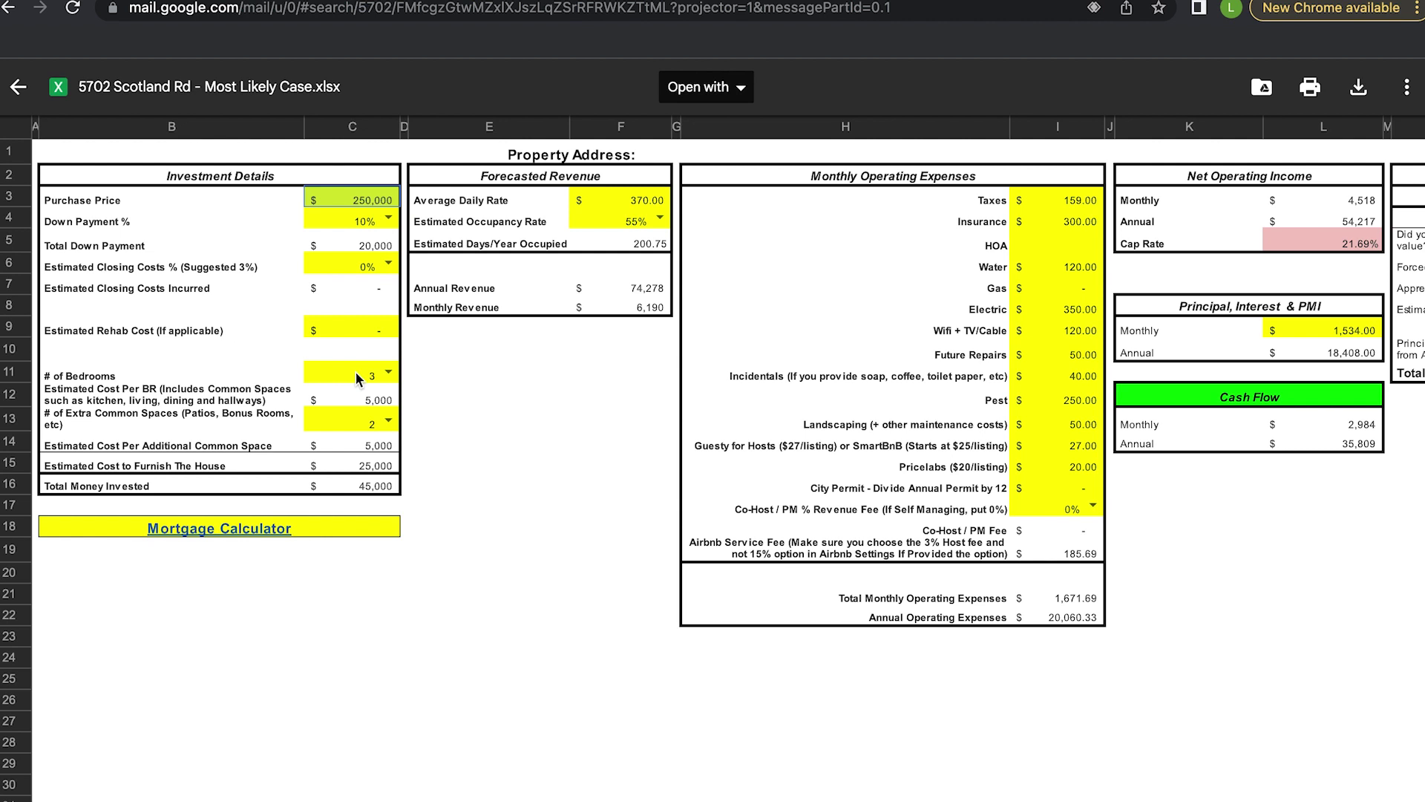
left_click(367, 486)
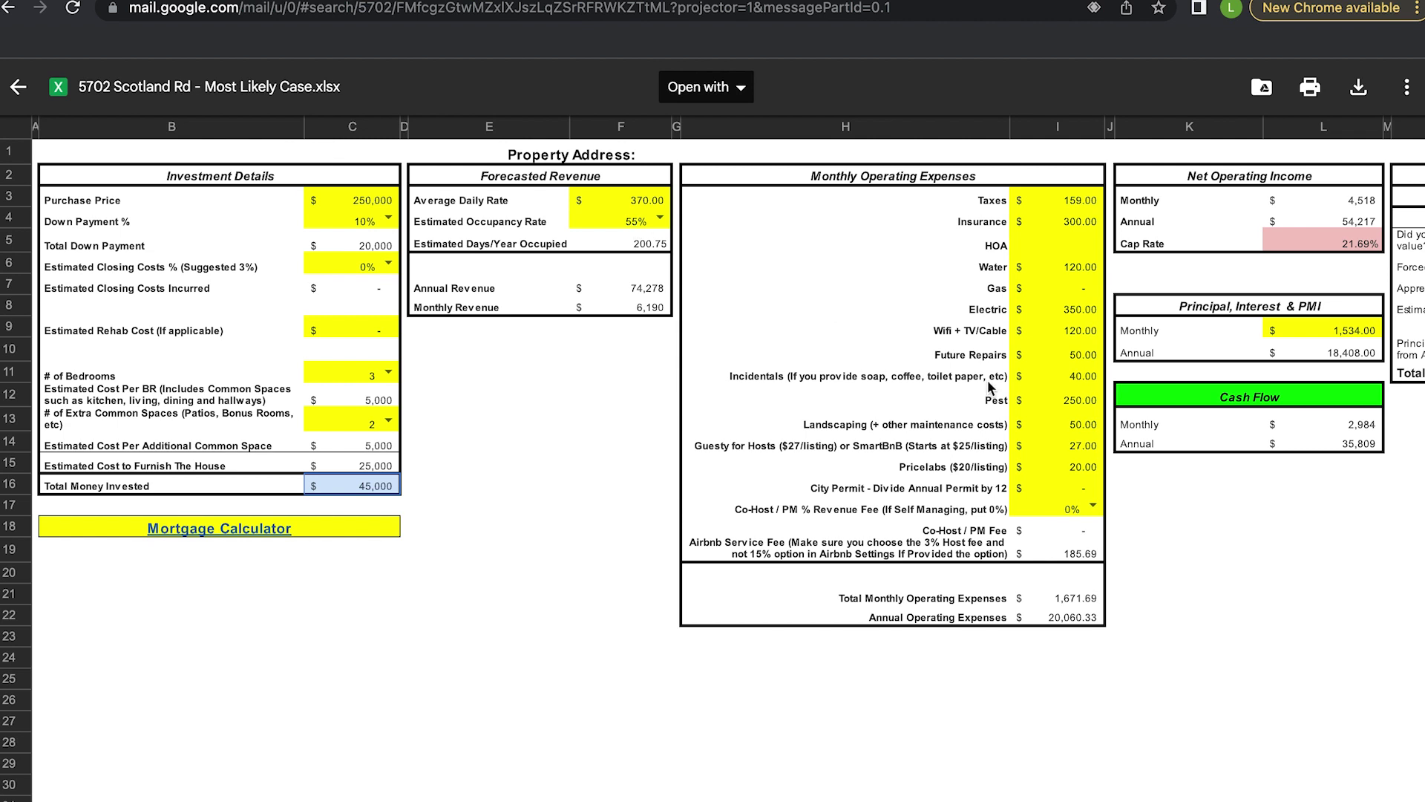
scroll(991, 386, "right", 2)
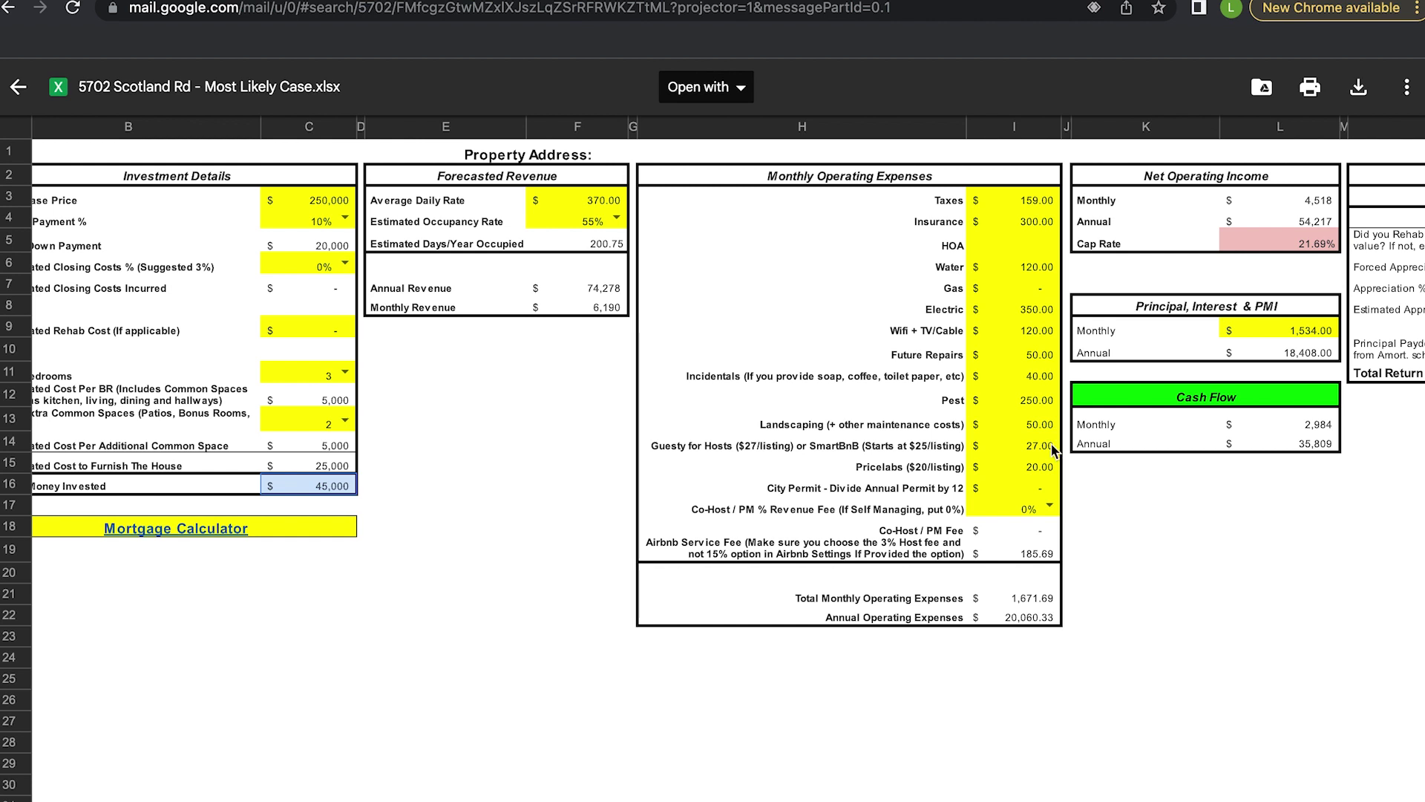
left_click(1018, 619)
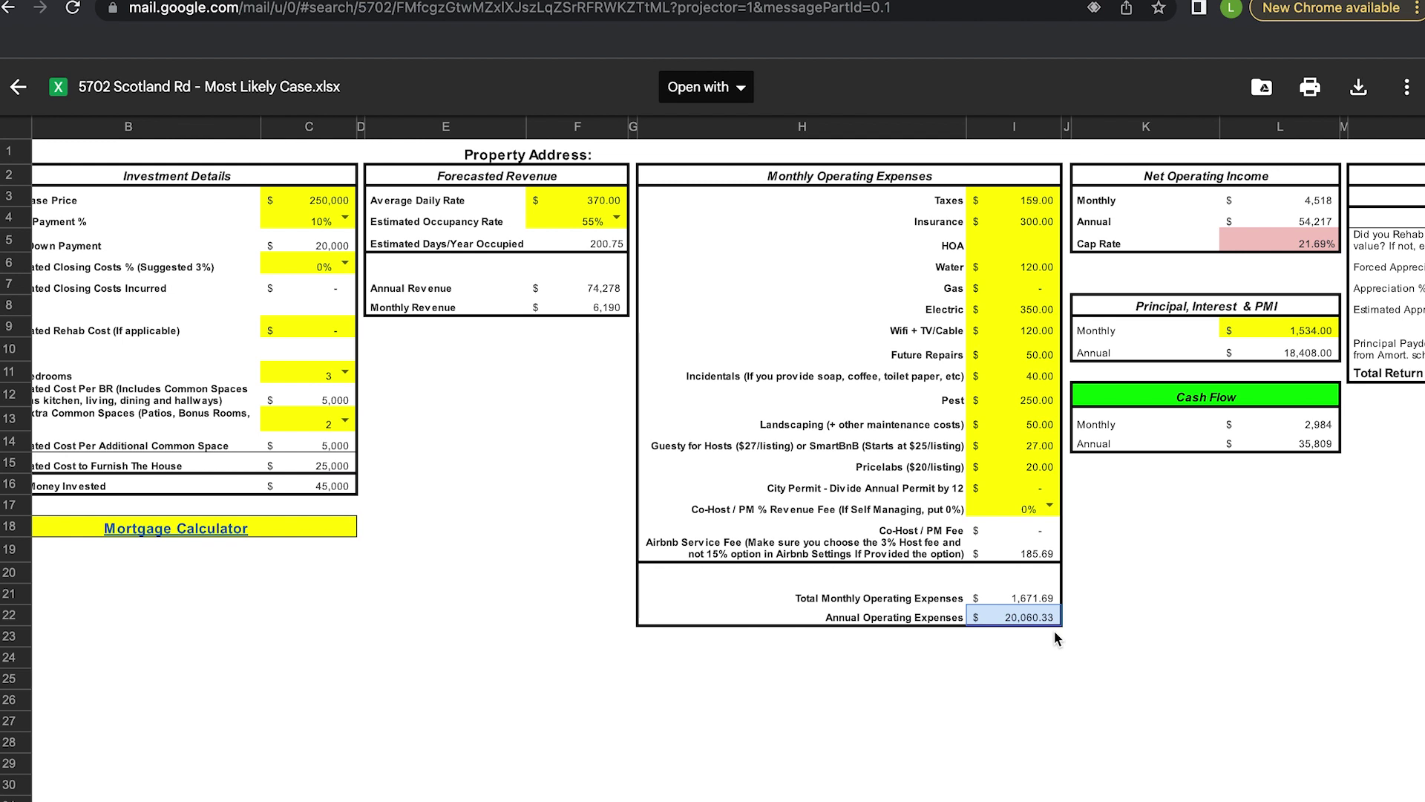
Step: Review the monthly and annual mortgage payments and the monthly and annual cash flow in the Most Likely Case sheet
scroll(1055, 632, "right", 4)
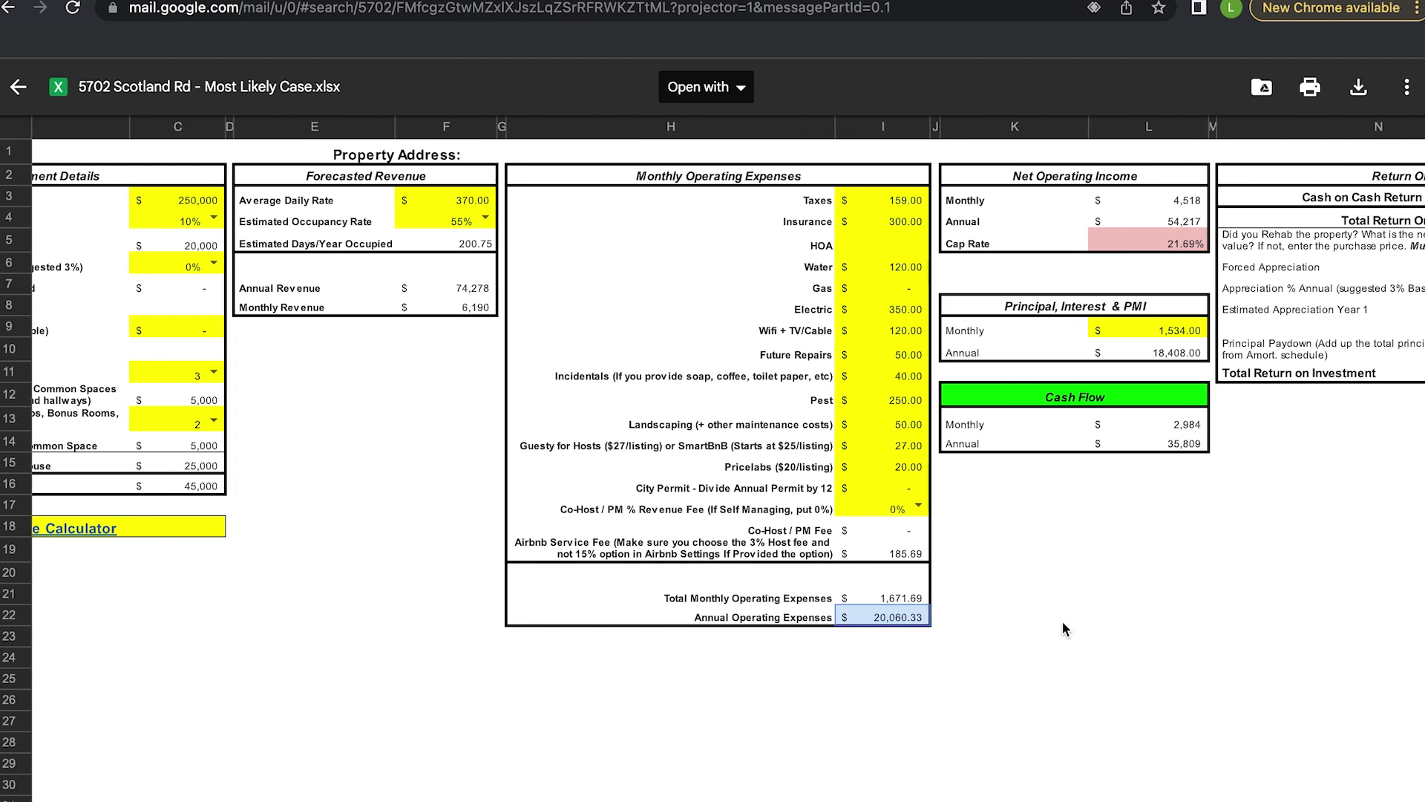
left_click(1179, 332)
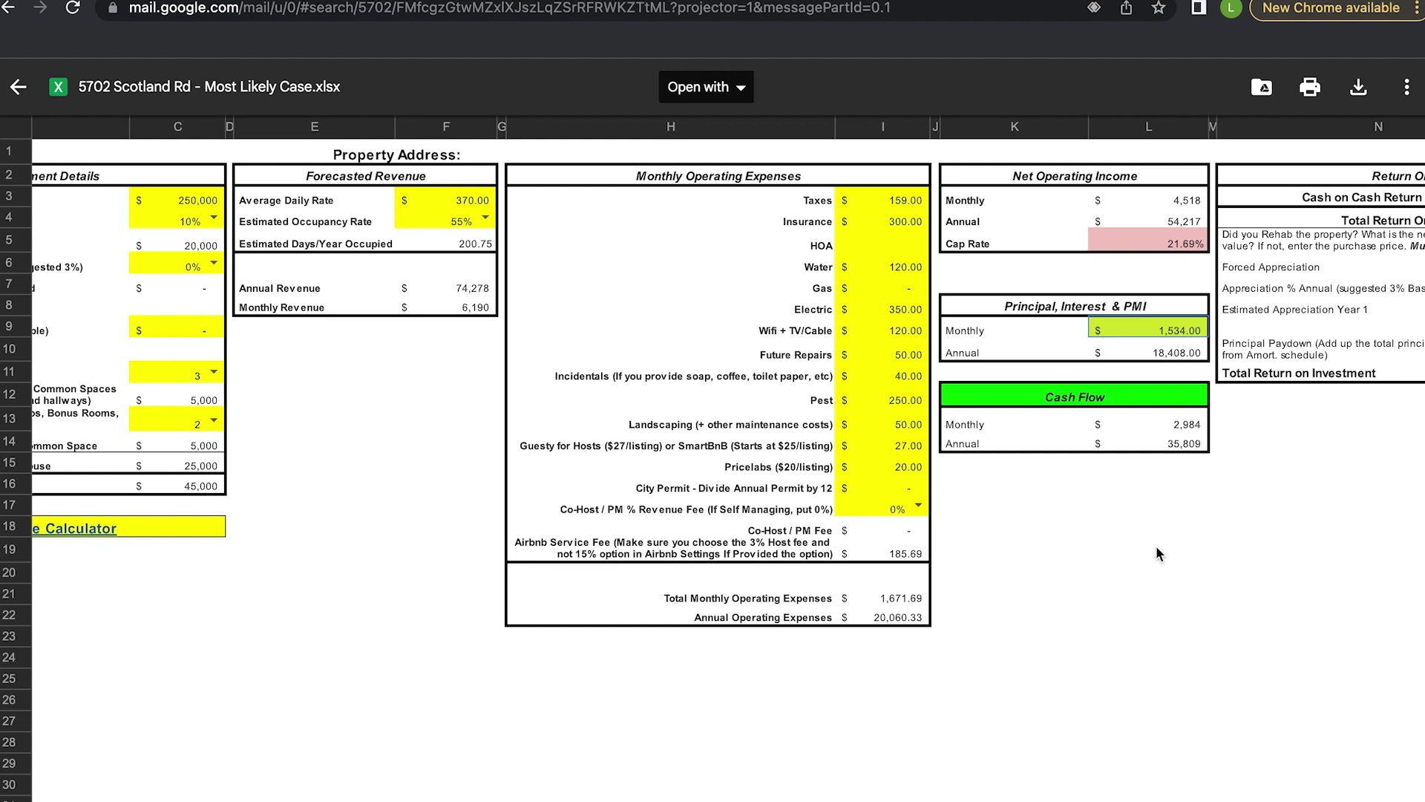
left_click(1158, 353)
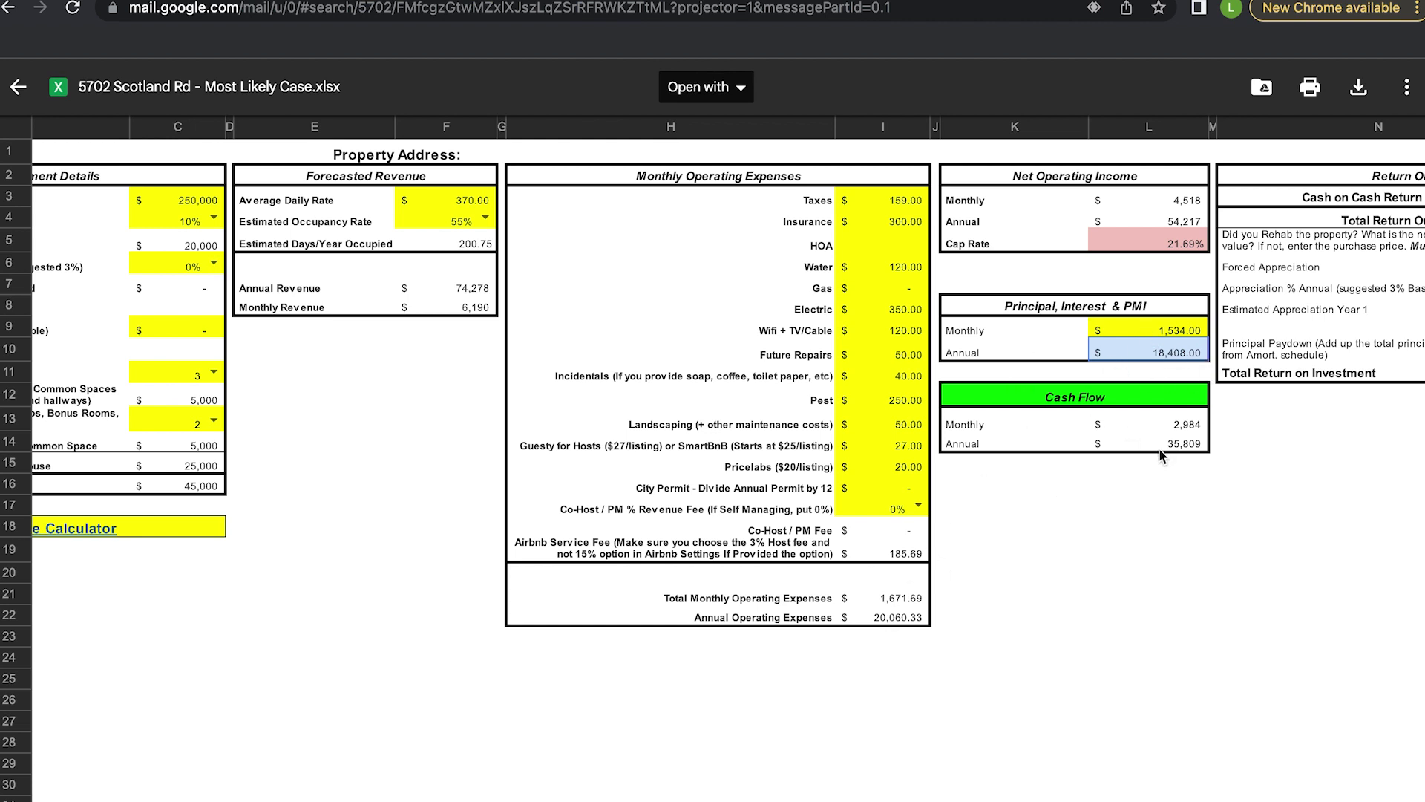
left_click(1171, 422)
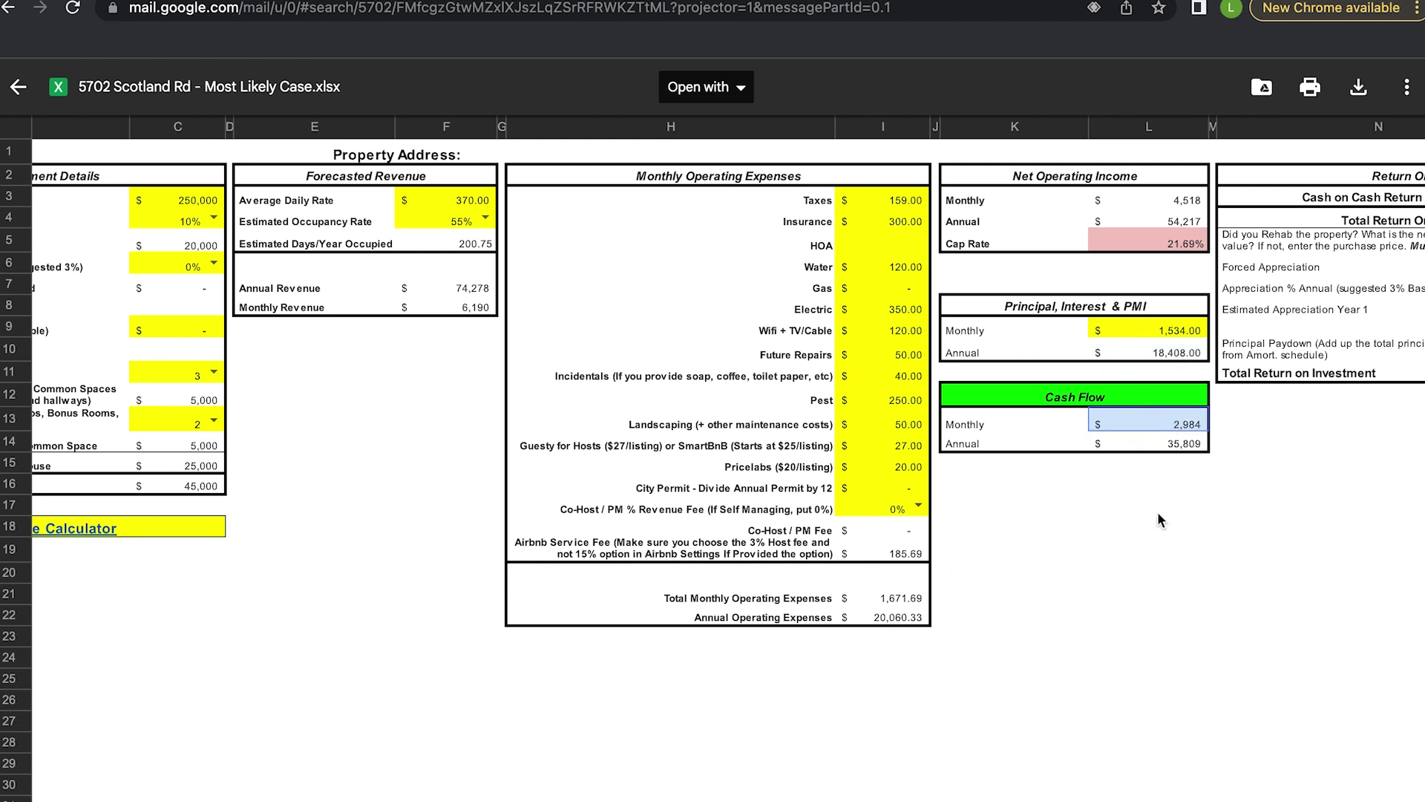
scroll(1156, 511, "right", 2)
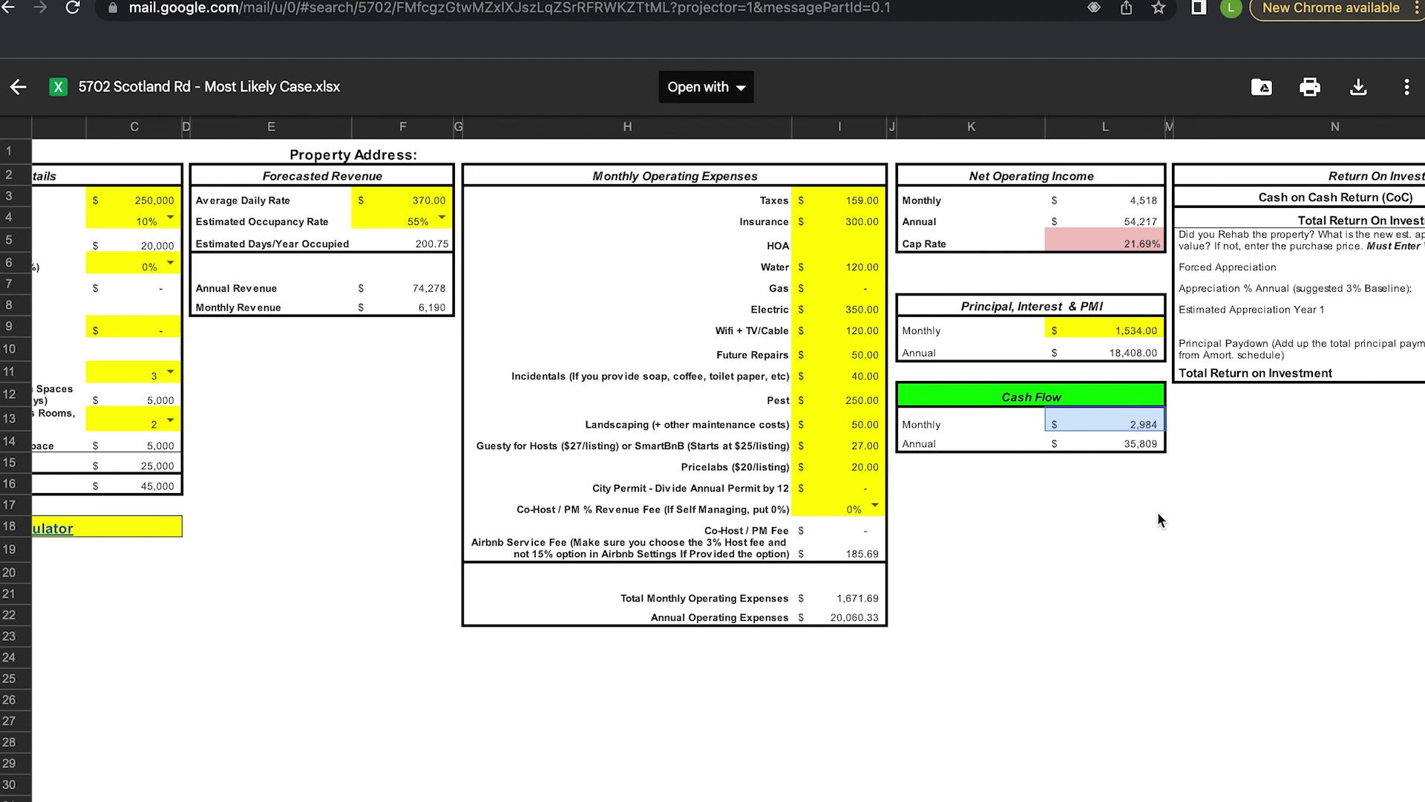
left_click(1146, 447)
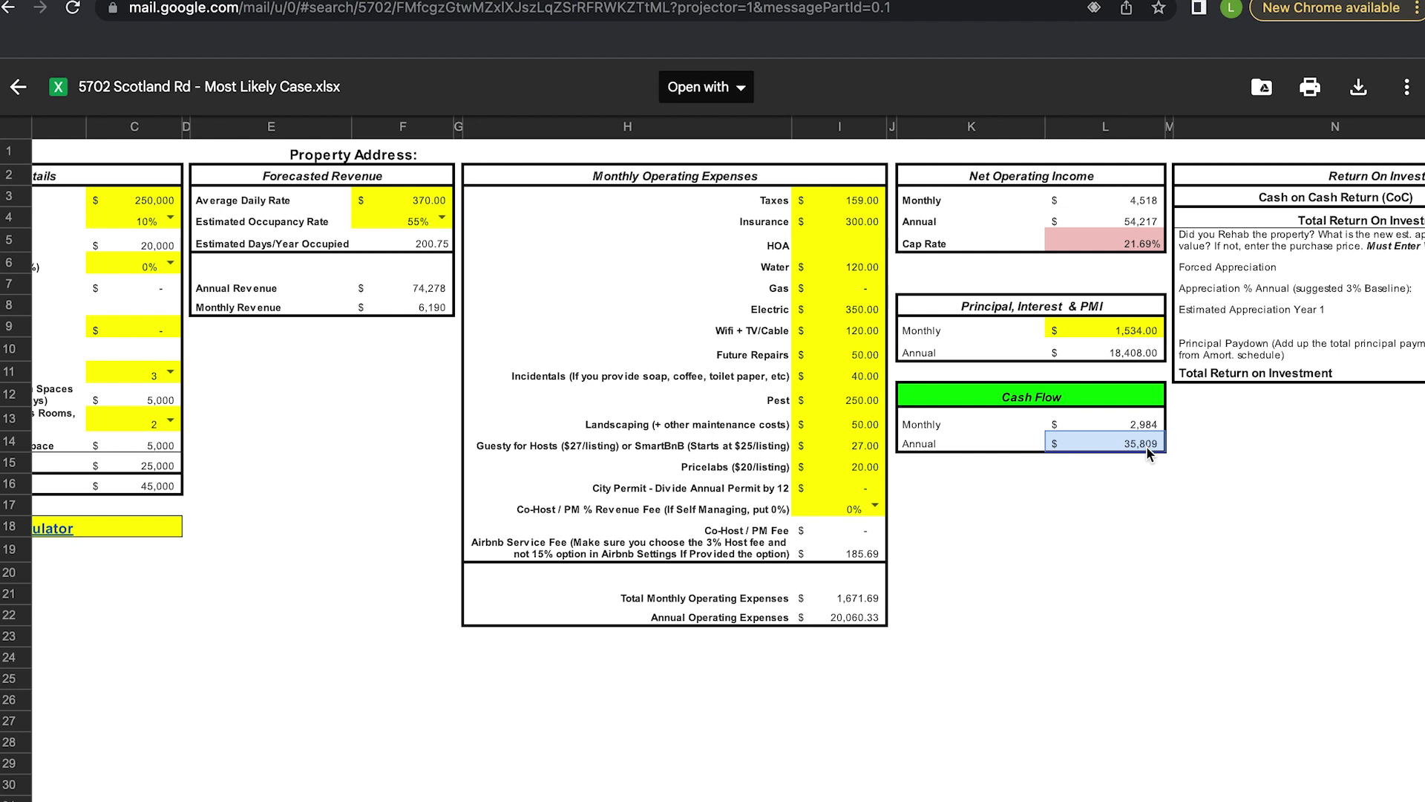
Step: Examine the Most Likely Case sheet's Year 1 future cash flow, appraised value, principal paydown and total return, and return to Investment Details
scroll(1146, 447, "right", 10)
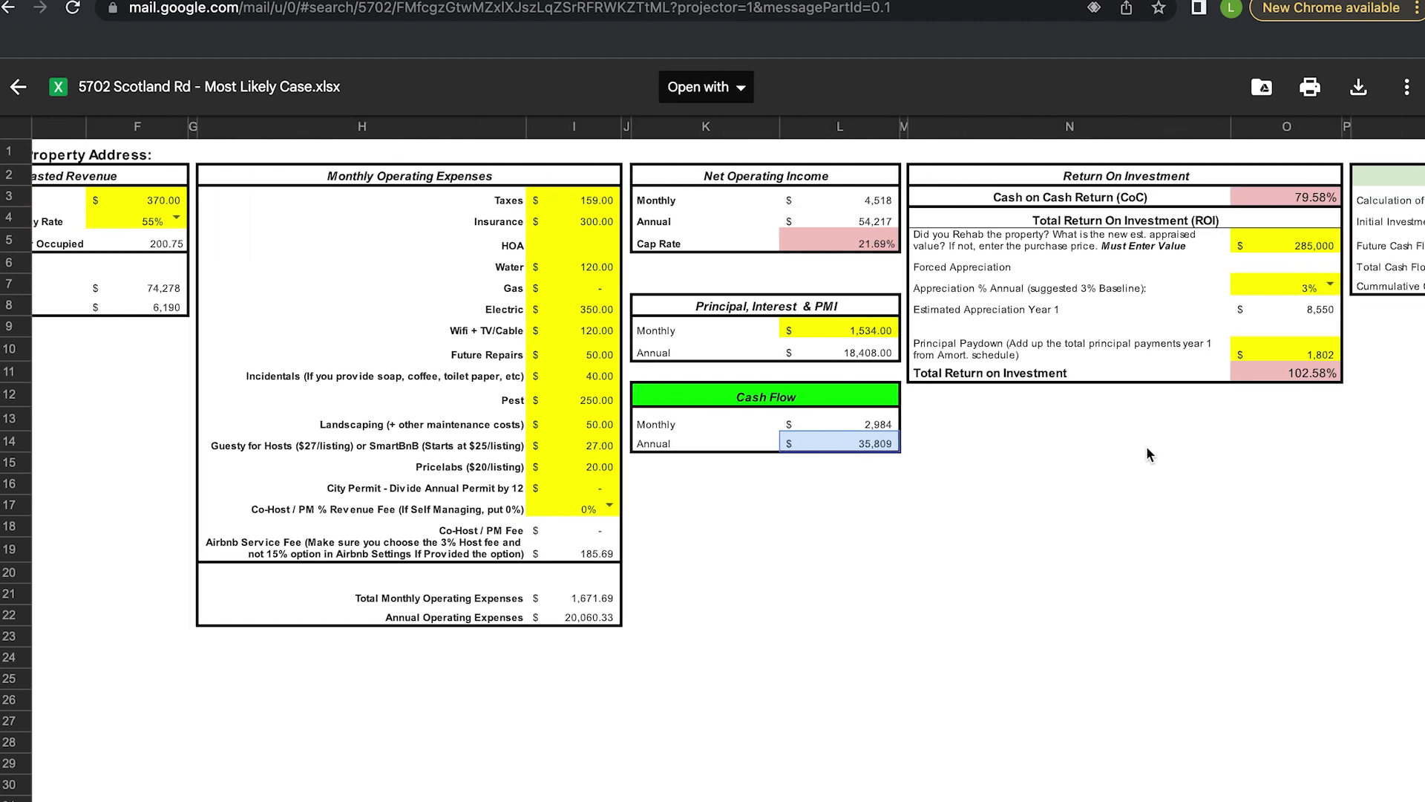
scroll(1147, 449, "right", 5)
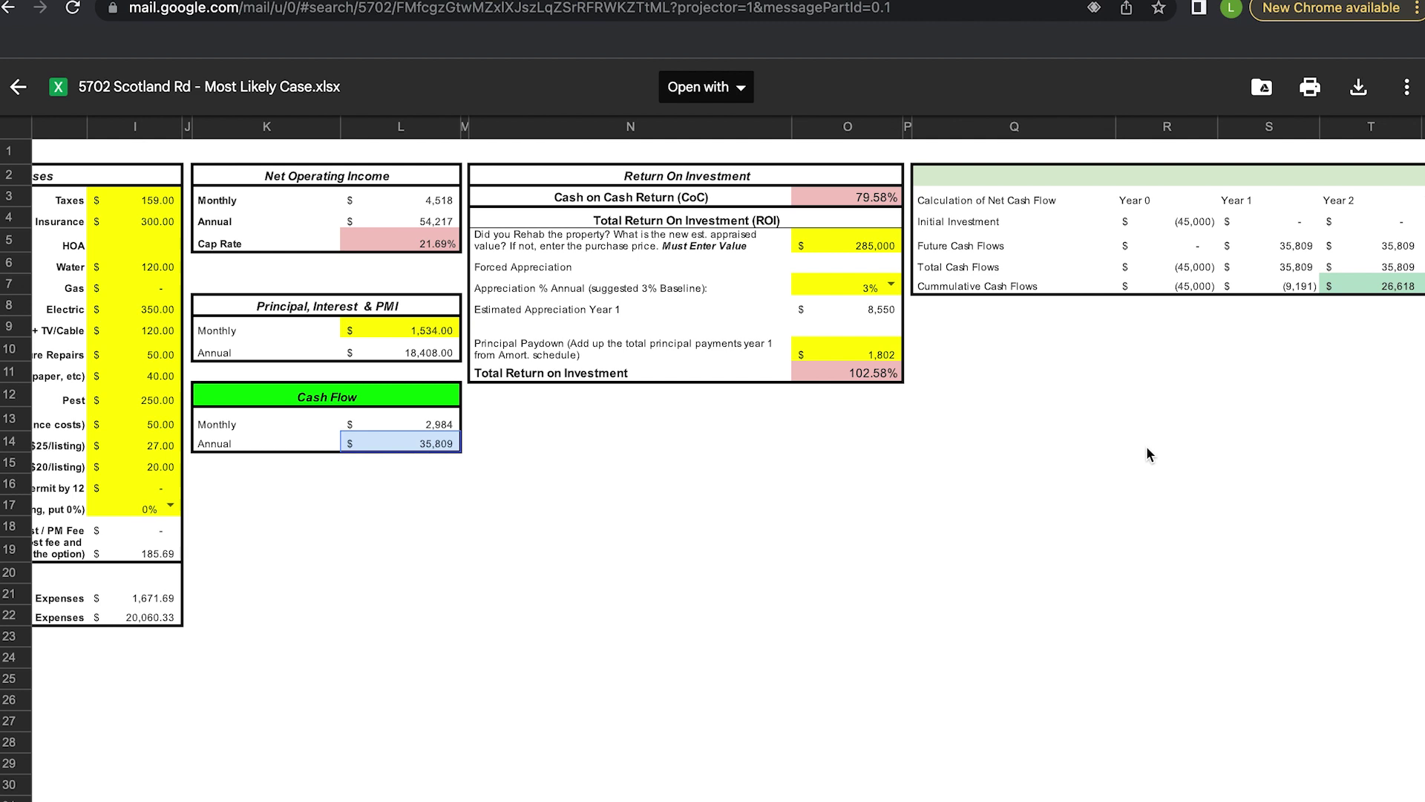
left_click(1306, 253)
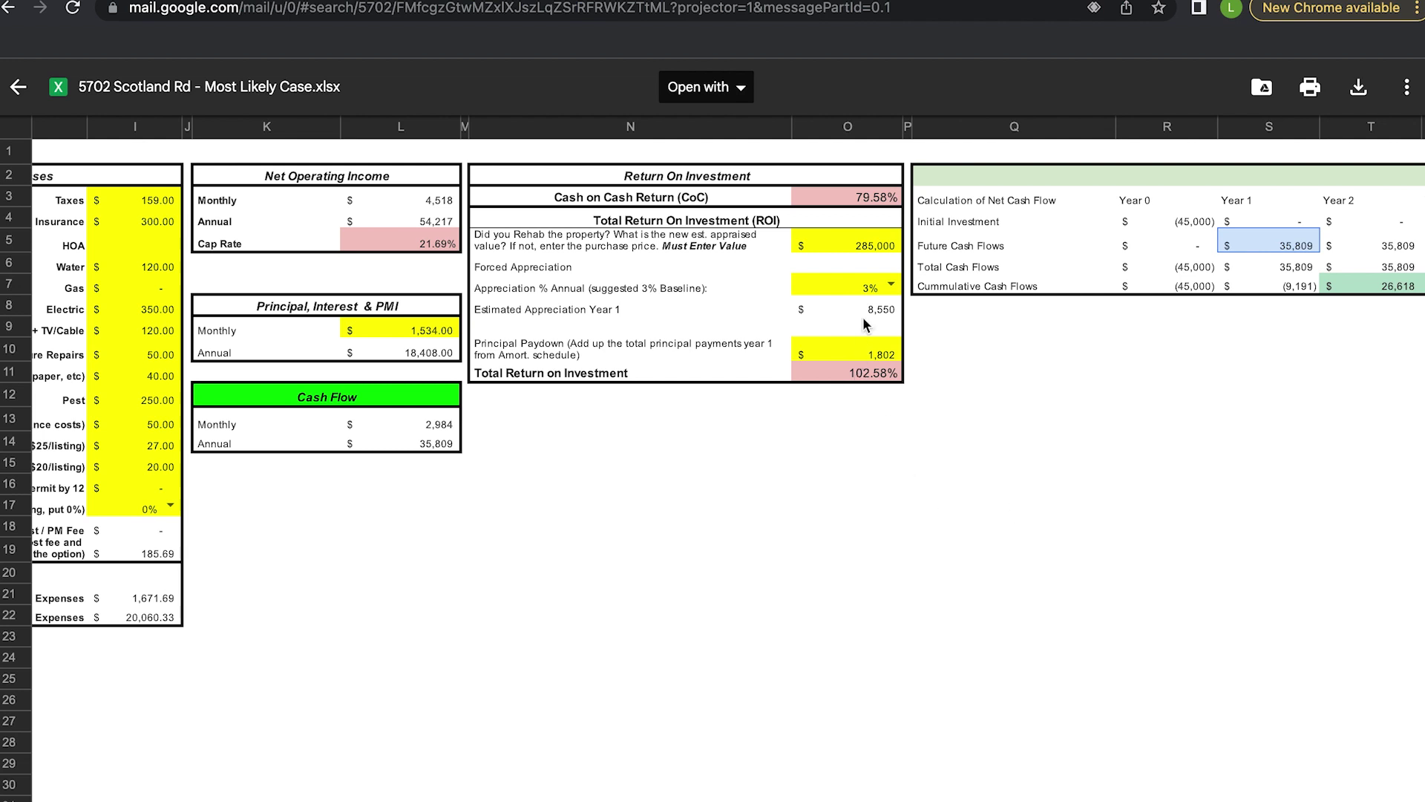
left_click(848, 242)
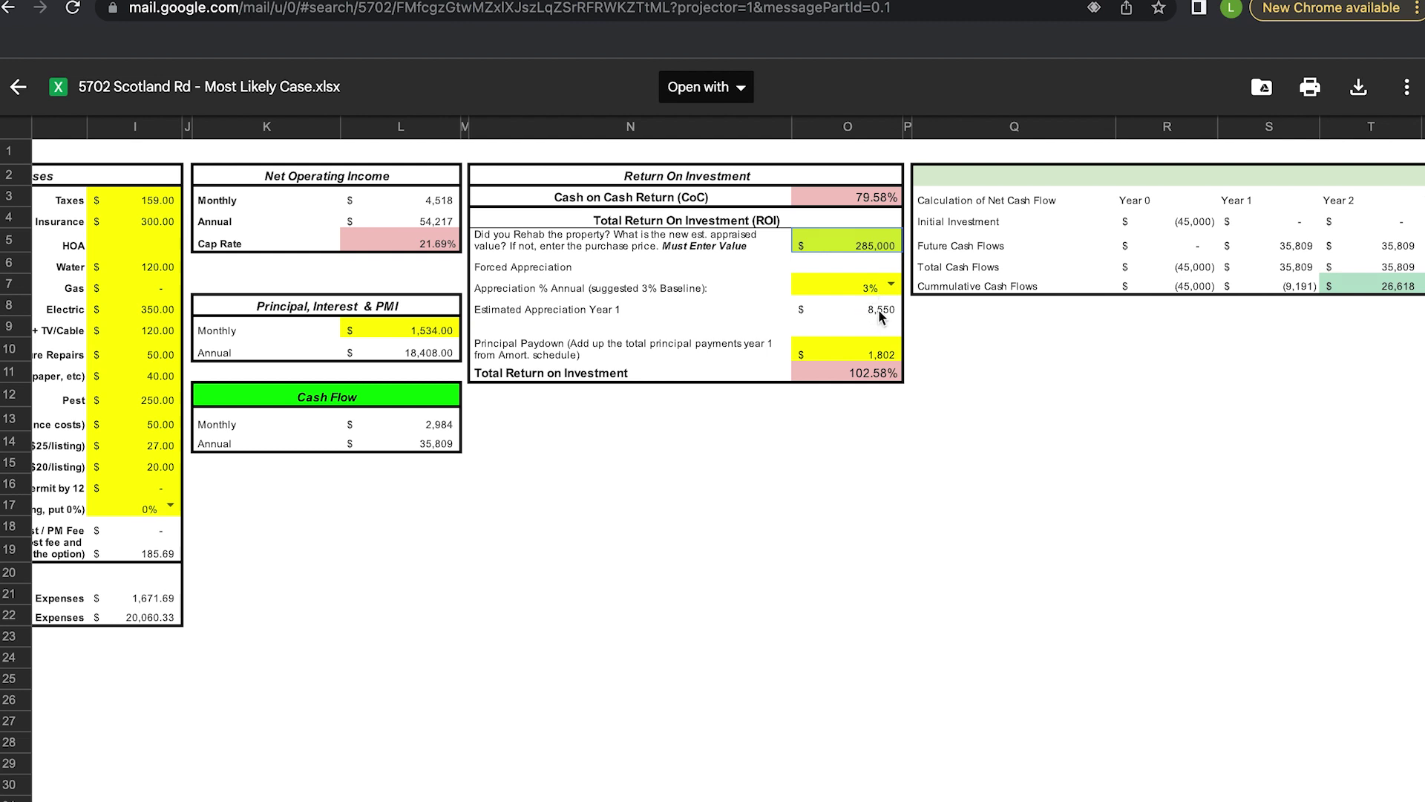
left_click(866, 349)
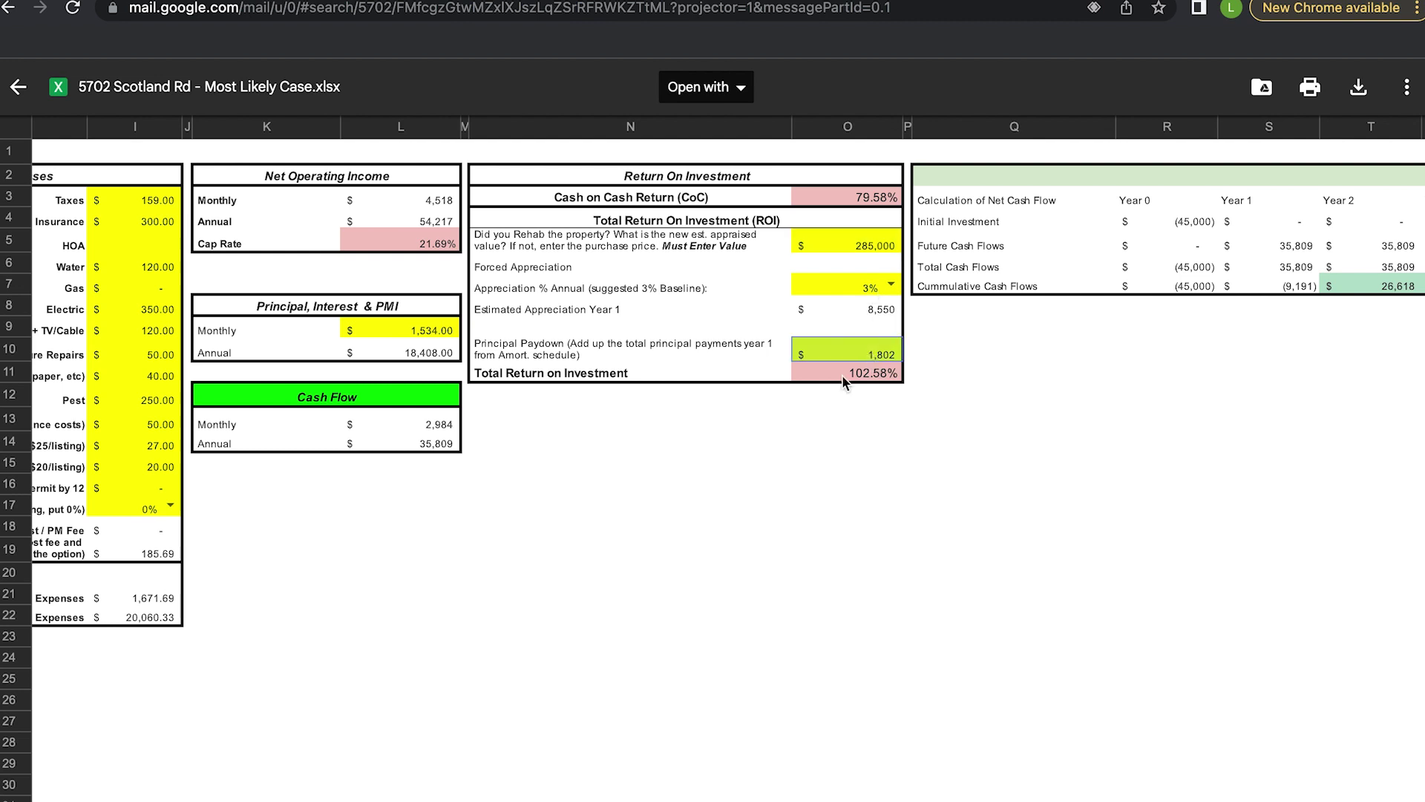
left_click(838, 375)
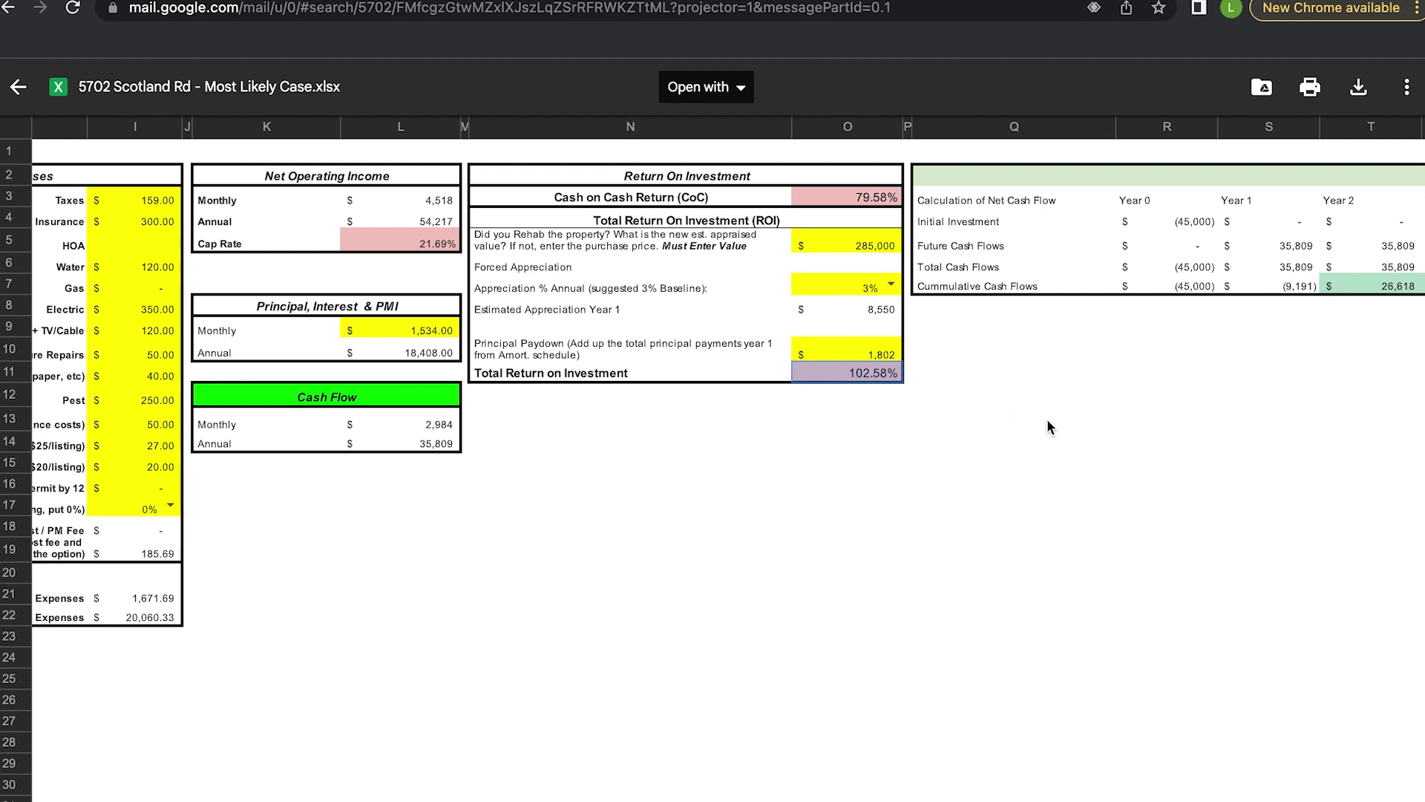
scroll(1048, 420, "right", 3)
scroll(1047, 420, "left", 5)
scroll(900, 472, "left", 6)
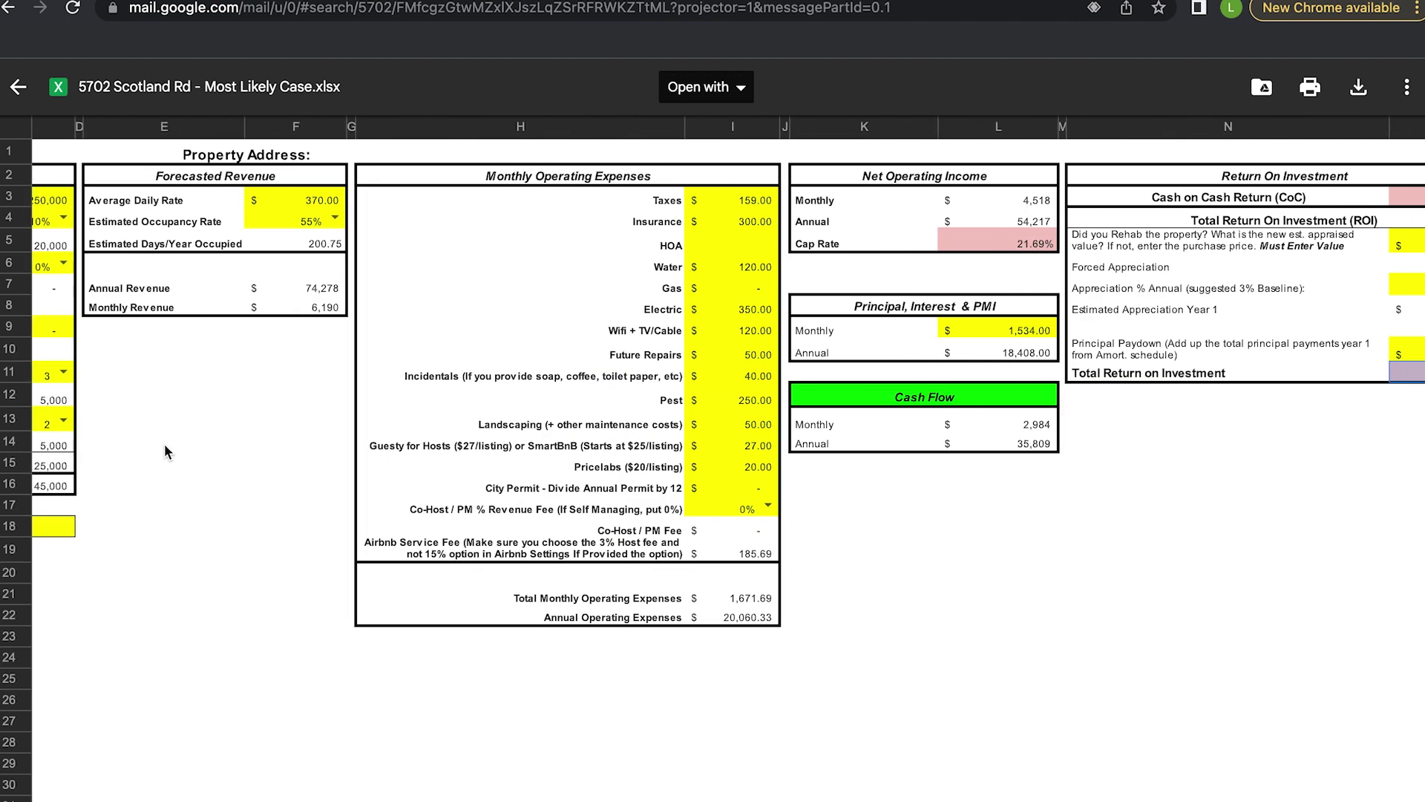
scroll(163, 446, "left", 5)
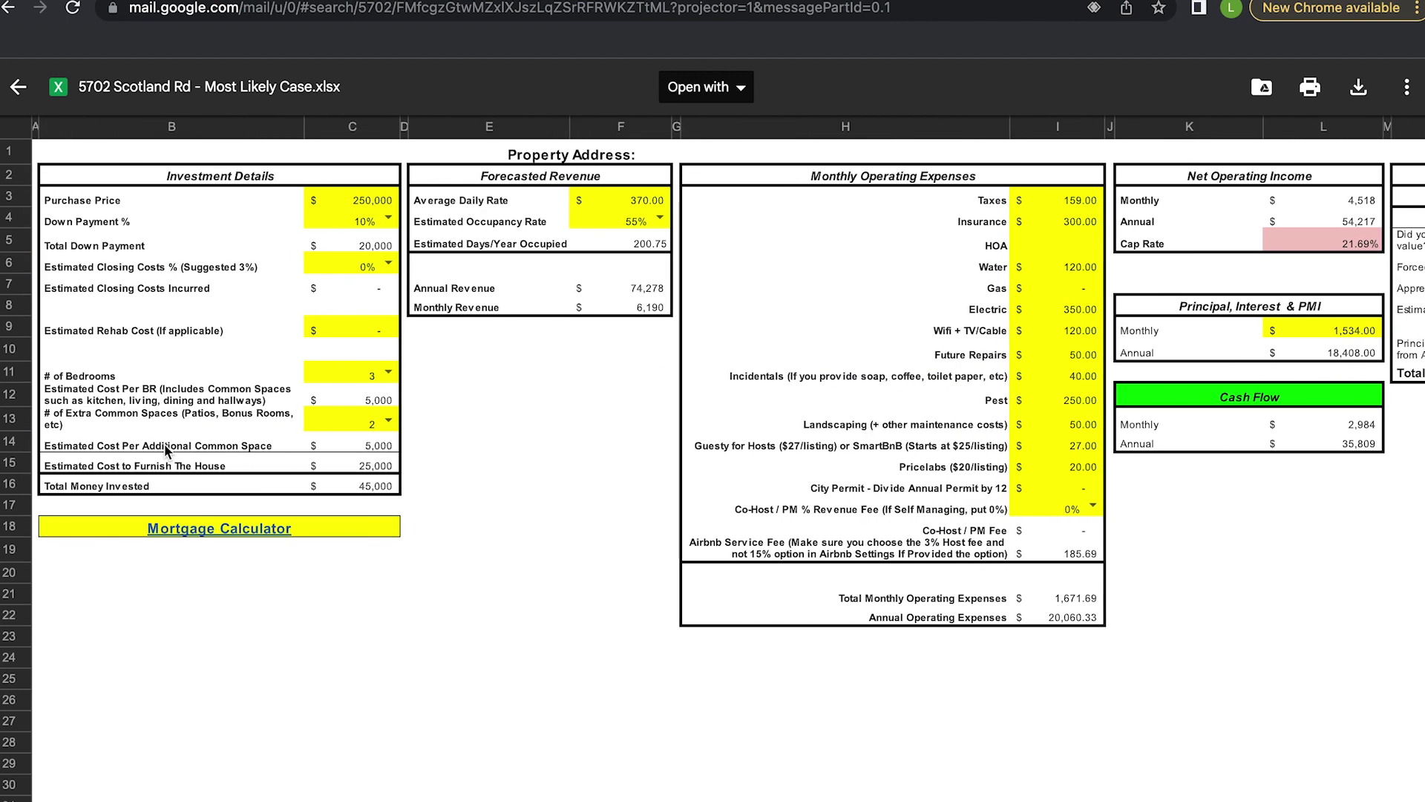